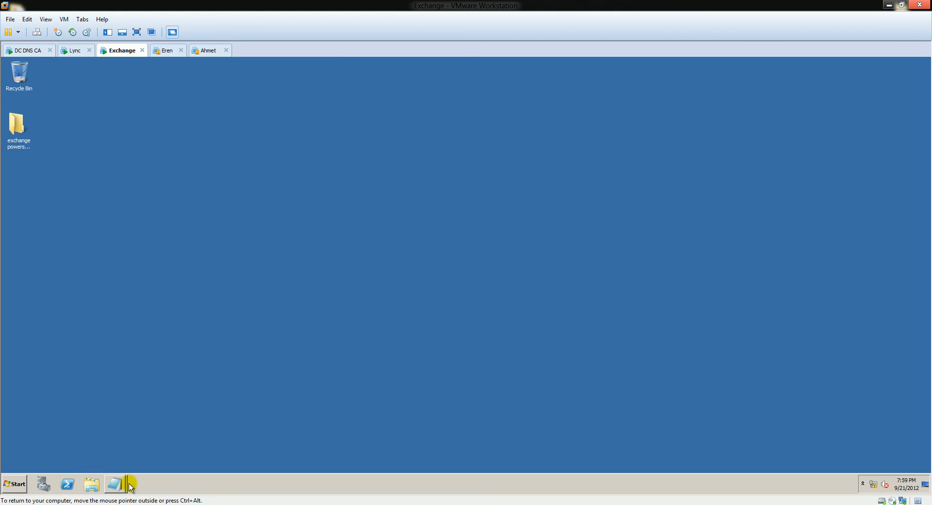
# - Copy the Import-Module ServerManager command from text file 1 and enter it at the PowerShell prompt
pyautogui.click(94, 445)
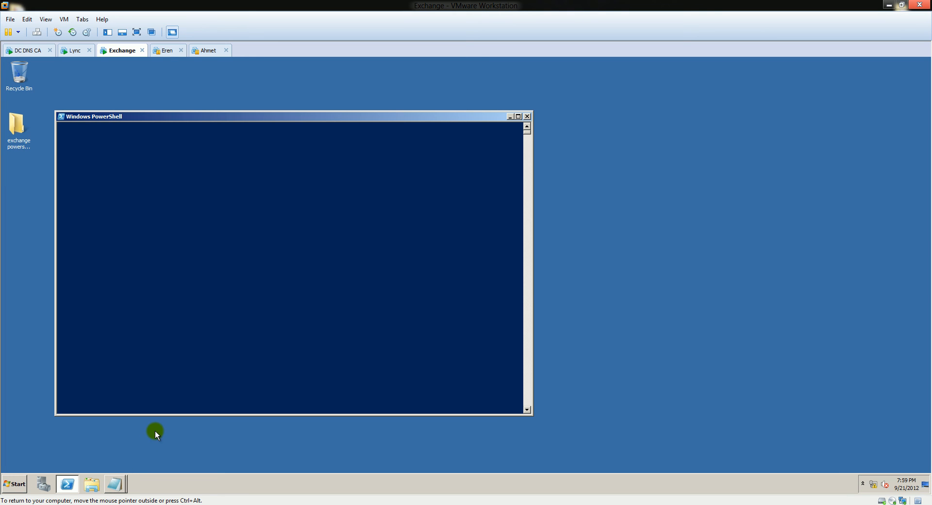
pyautogui.click(115, 484)
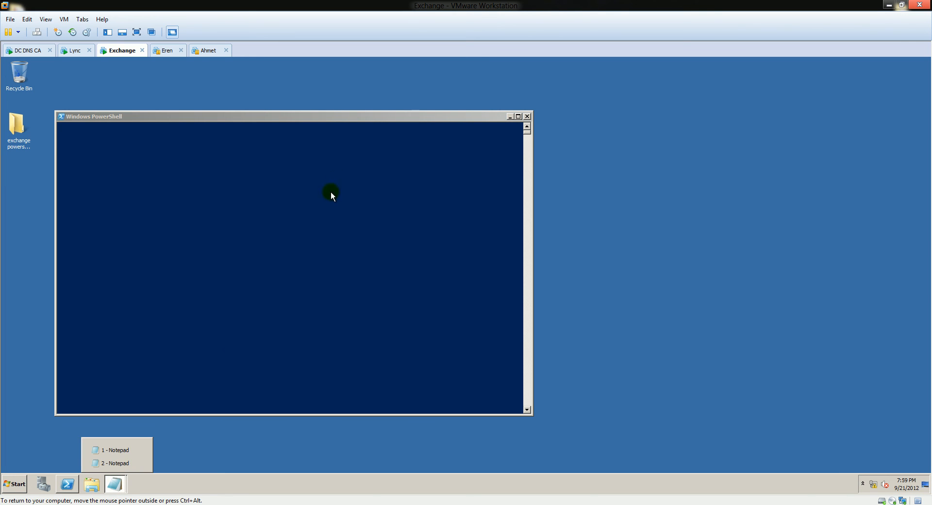
pyautogui.click(110, 451)
pyautogui.moveTo(220, 167); pyautogui.dragTo(21, 175)
pyautogui.click(766, 137)
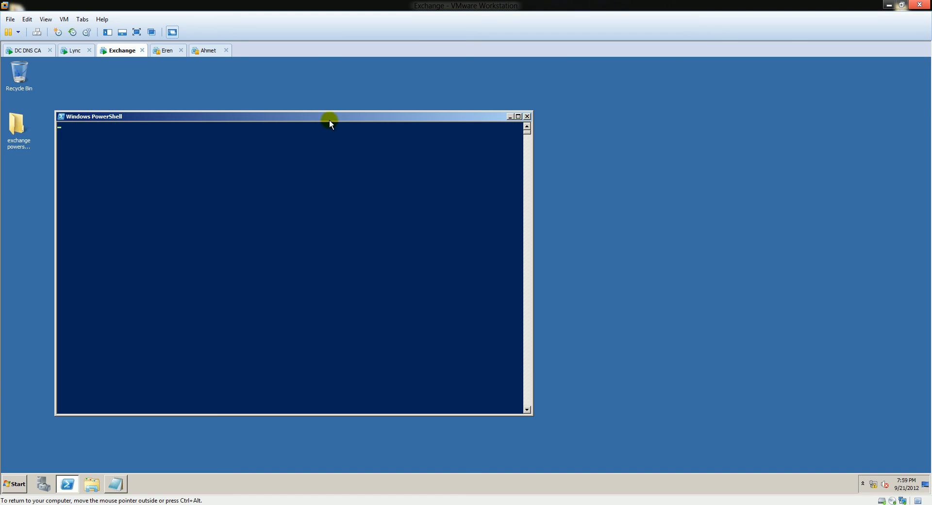
pyautogui.hotkey('ctrl', 'alt')
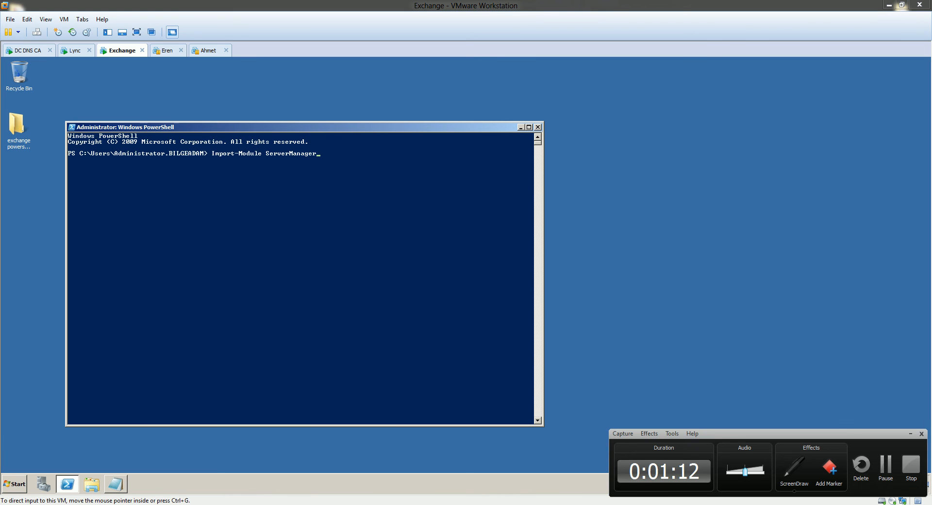
pyautogui.click(345, 164)
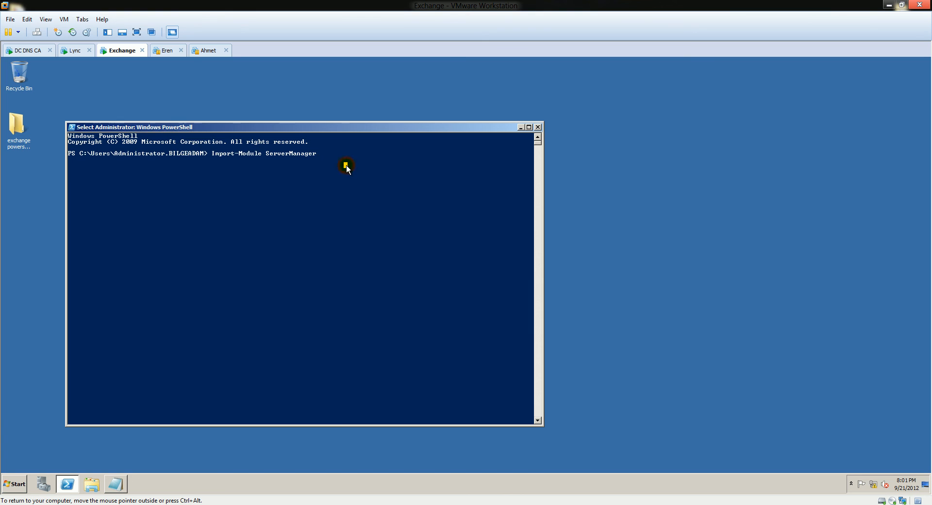
pyautogui.press('Escape')
# - Select the whole Add-WindowsFeature command in text file 2 and close the file
pyautogui.click(117, 482)
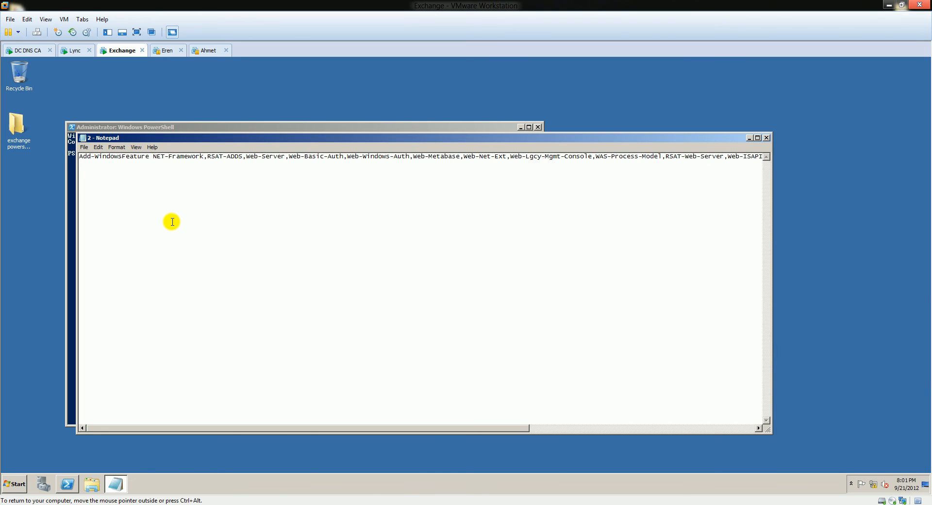
pyautogui.hotkey('ctrl', 'a')
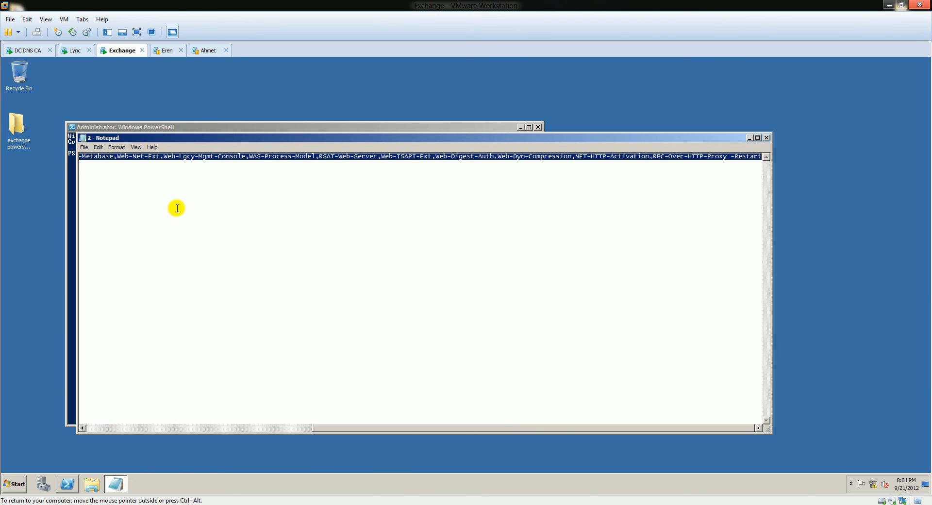
pyautogui.click(766, 137)
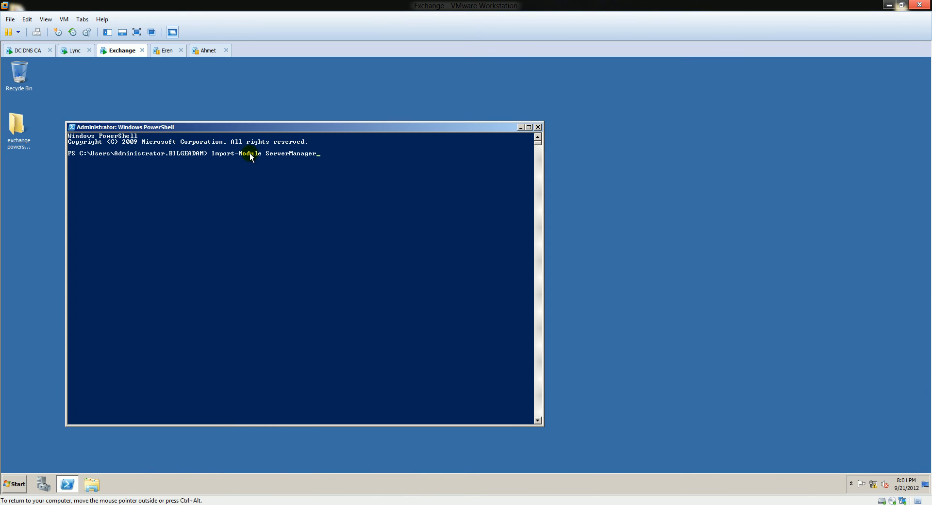
# - Run the entered Import-Module ServerManager command in PowerShell
pyautogui.click(322, 154)
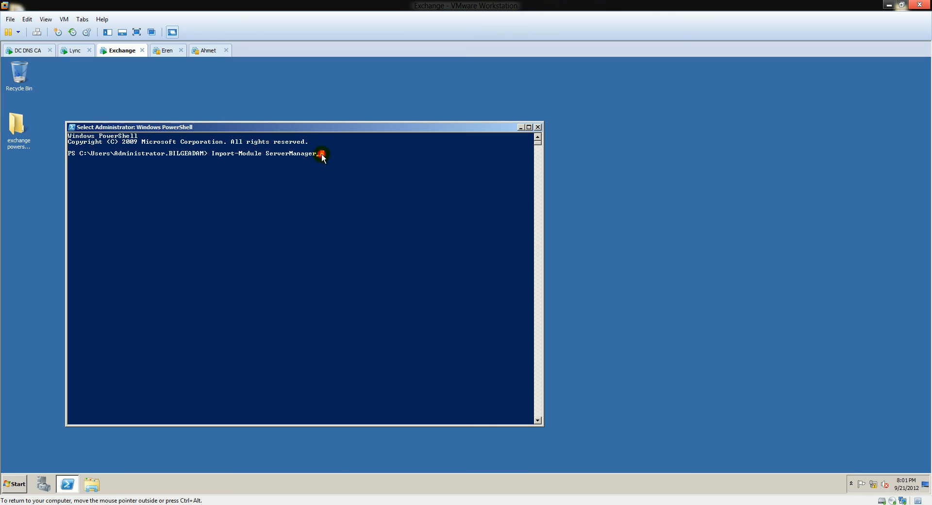
pyautogui.press('Return')
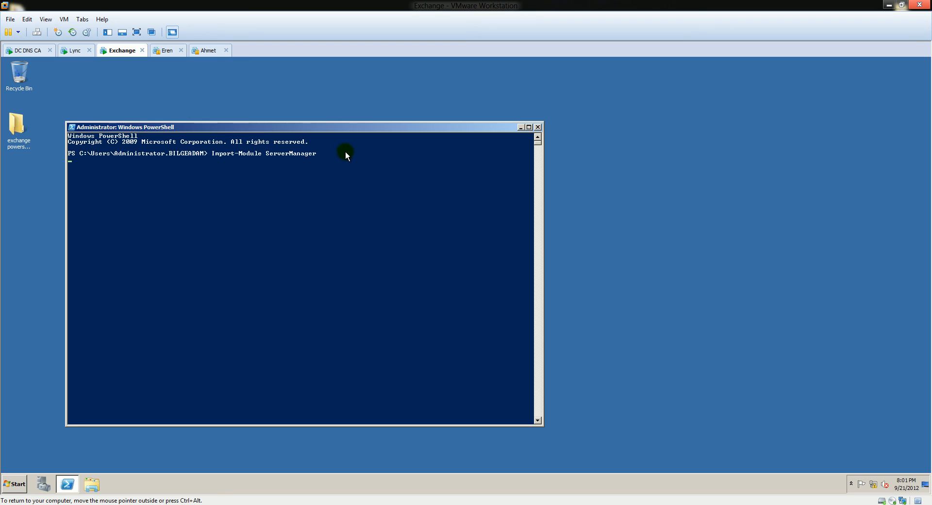
pyautogui.press('Return')
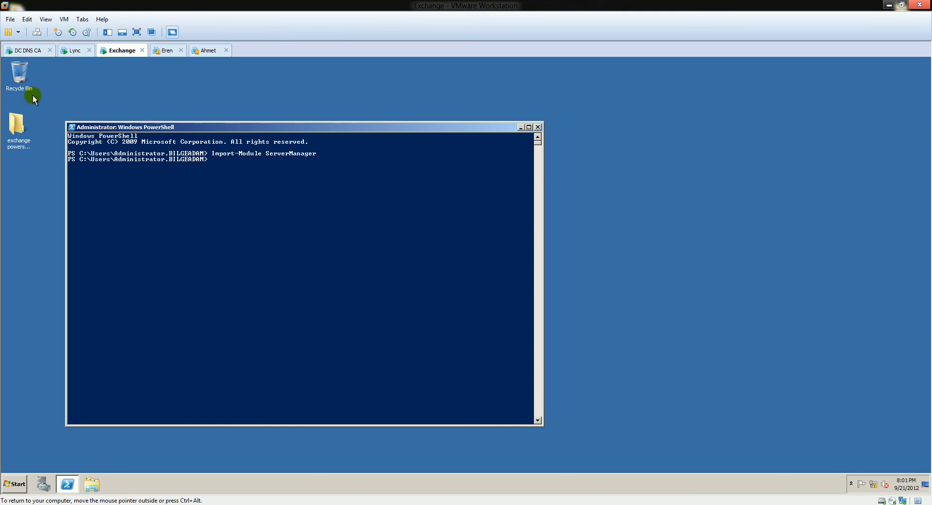
# - Open text file 2 from the exchange powershell komutları desktop folder and copy its whole Add-WindowsFeature command
pyautogui.click(18, 118)
pyautogui.doubleClick(18, 117)
pyautogui.doubleClick(281, 198)
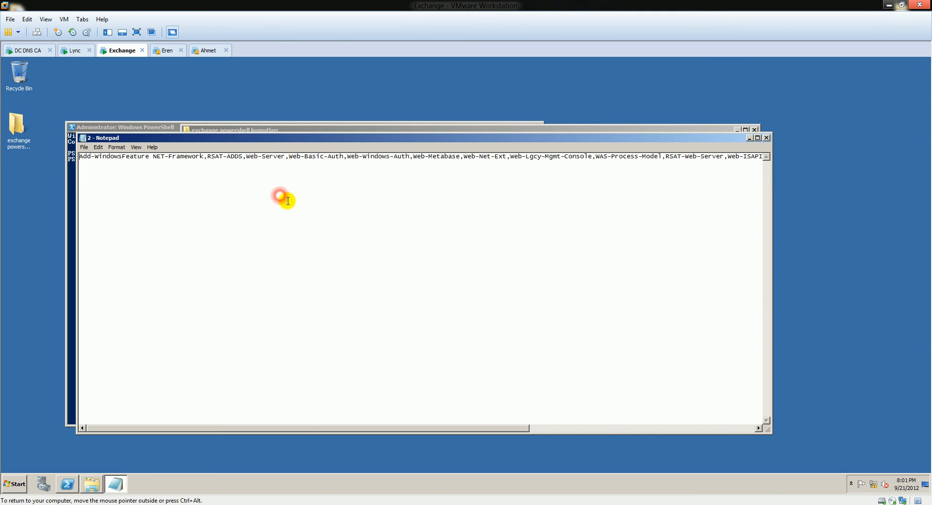
pyautogui.hotkey('ctrl', 'a')
pyautogui.press('super+c')
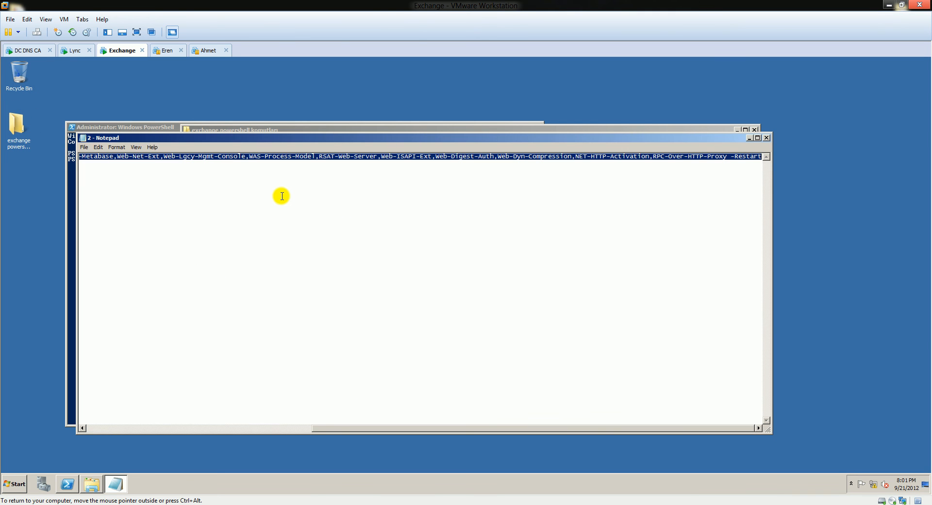
# - Close the text file and its folder, and run the copied Add-WindowsFeature command with -Restart in PowerShell
pyautogui.click(767, 138)
pyautogui.click(755, 130)
pyautogui.rightClick(232, 169)
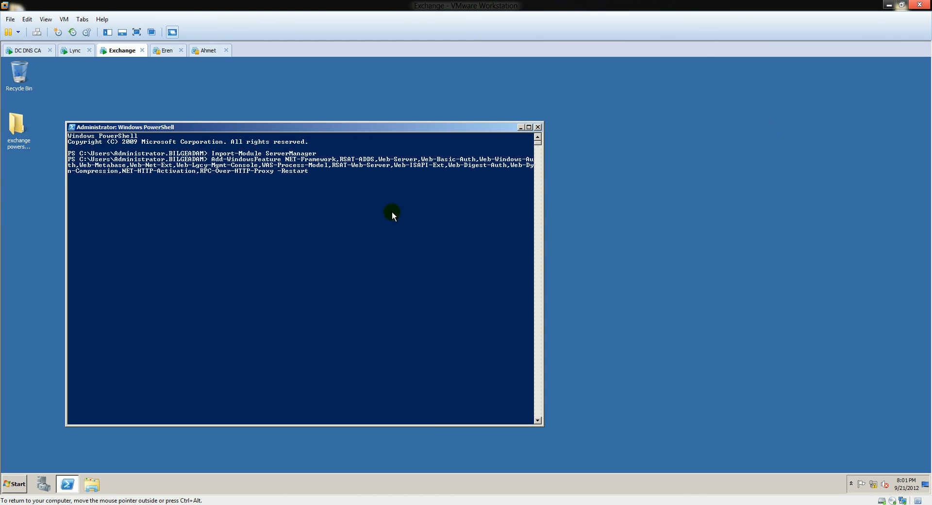
pyautogui.press('Return')
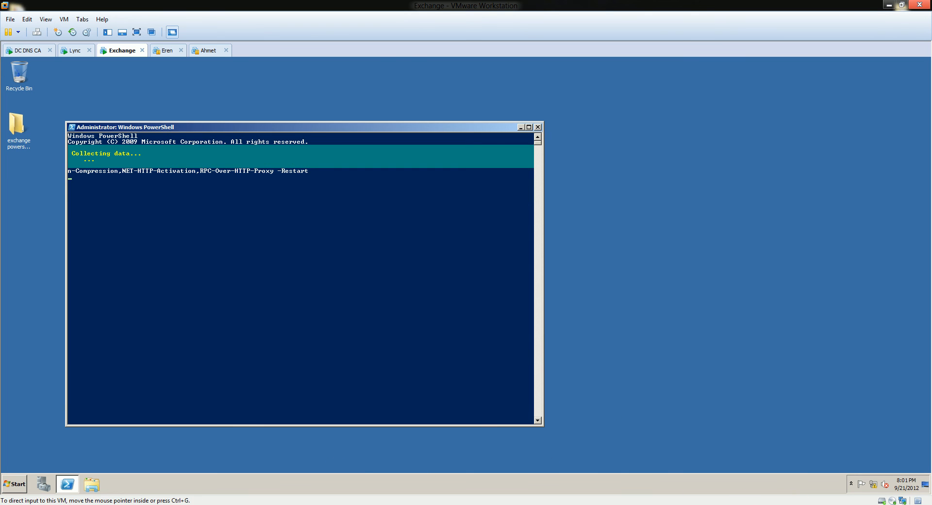
# - Switch to Windows Photo Viewer to examine the Lync.jpg network diagram, and return to the Exchange virtual machine
pyautogui.click(741, 502)
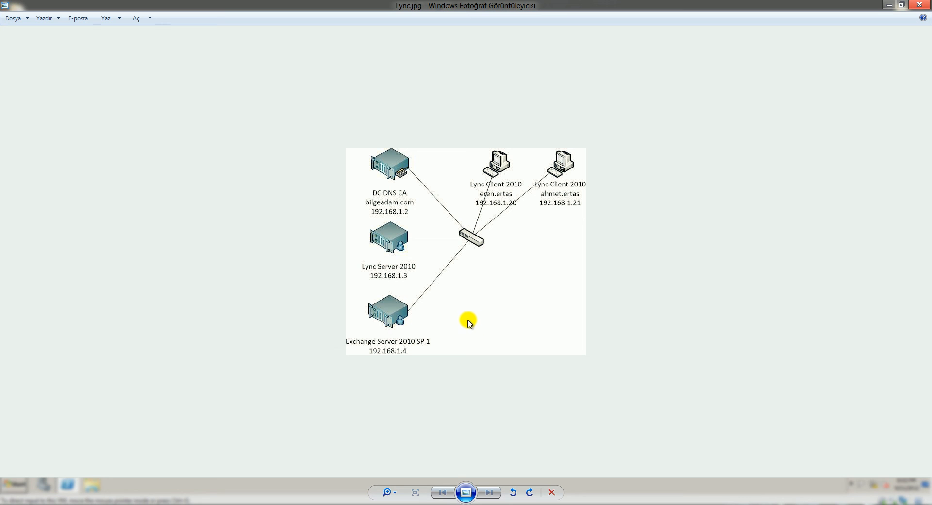
pyautogui.click(888, 6)
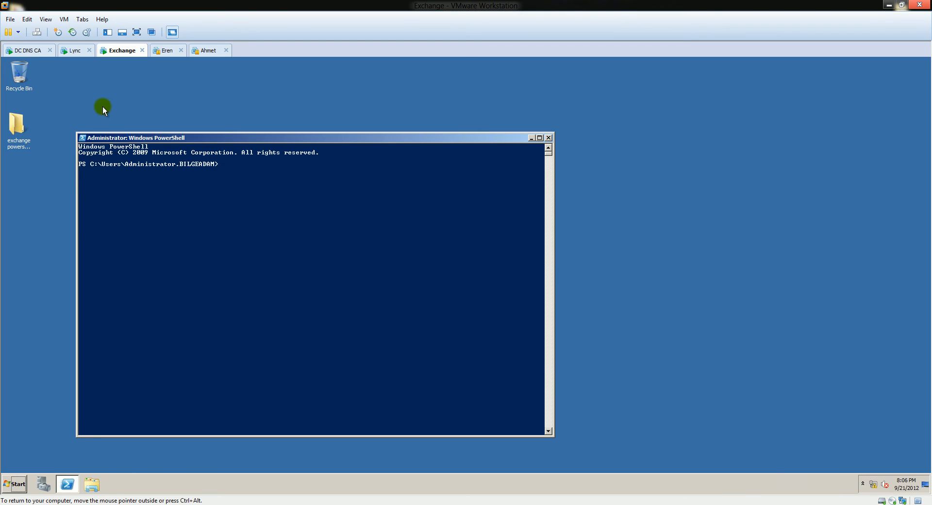
# - Open text file 3 from the exchange powershell komutları folder and copy its Set-Service NetTcpPortSharing command
pyautogui.click(17, 125)
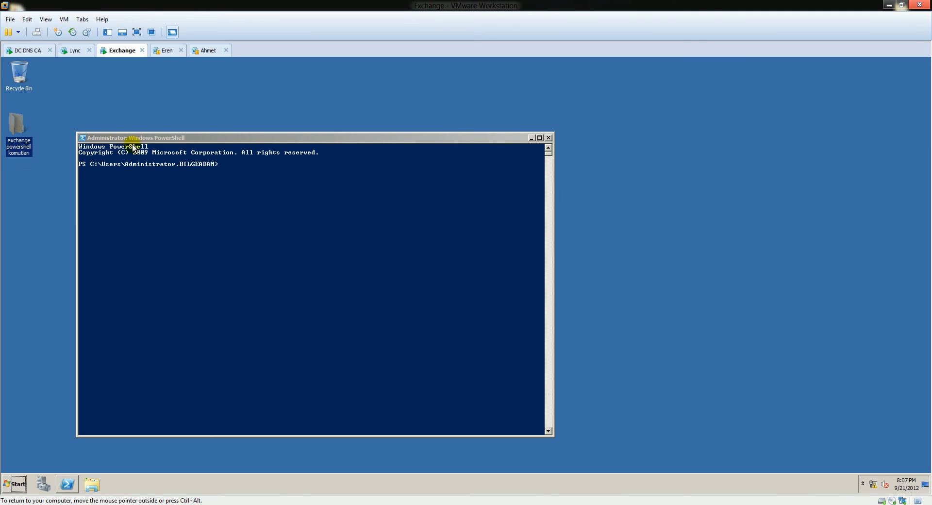
pyautogui.click(99, 123)
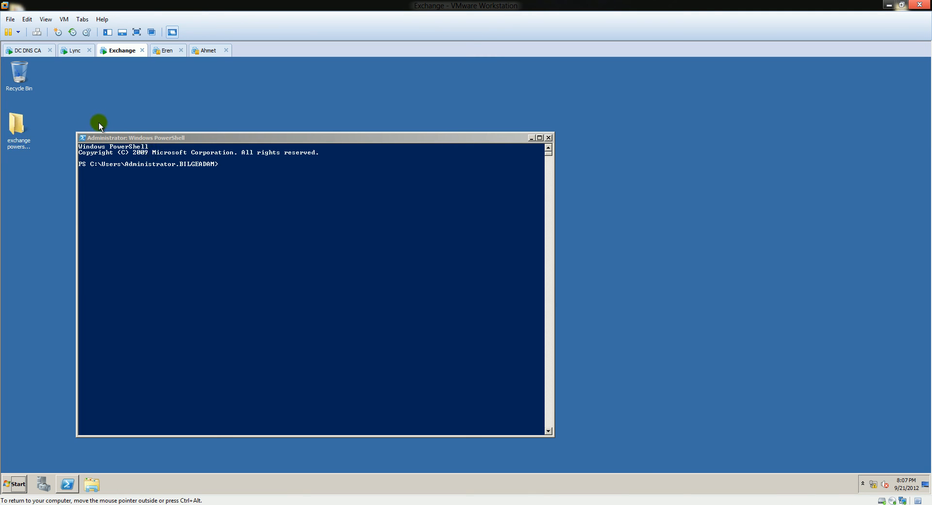
pyautogui.press('super+e')
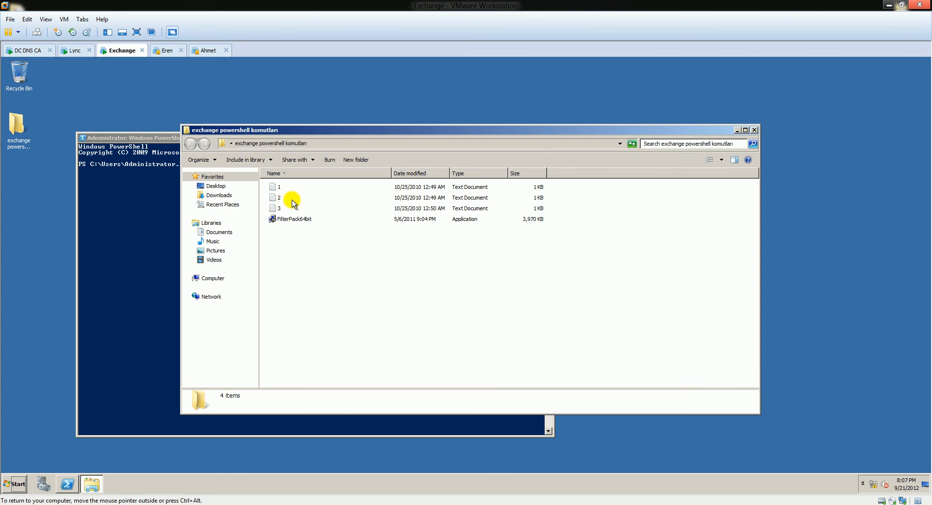
pyautogui.click(280, 209)
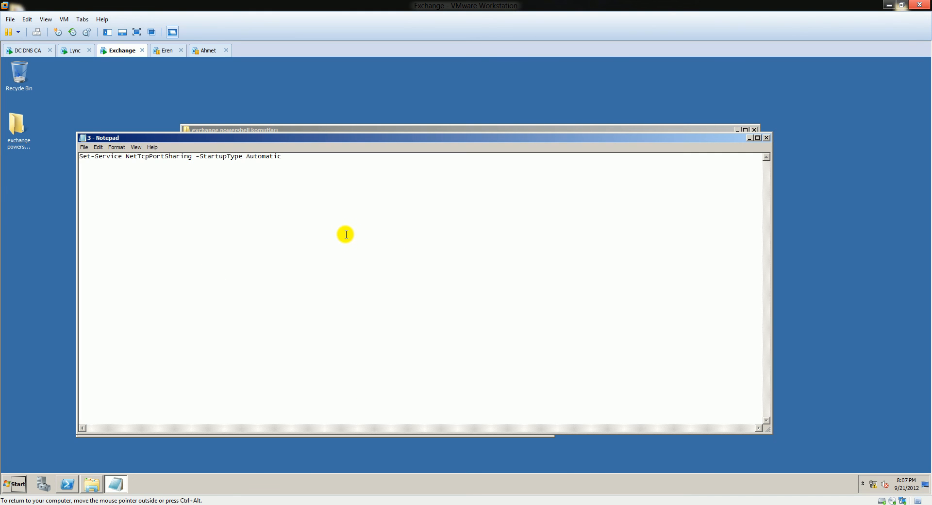
pyautogui.hotkey('ctrl', 'a')
pyautogui.press('super+c')
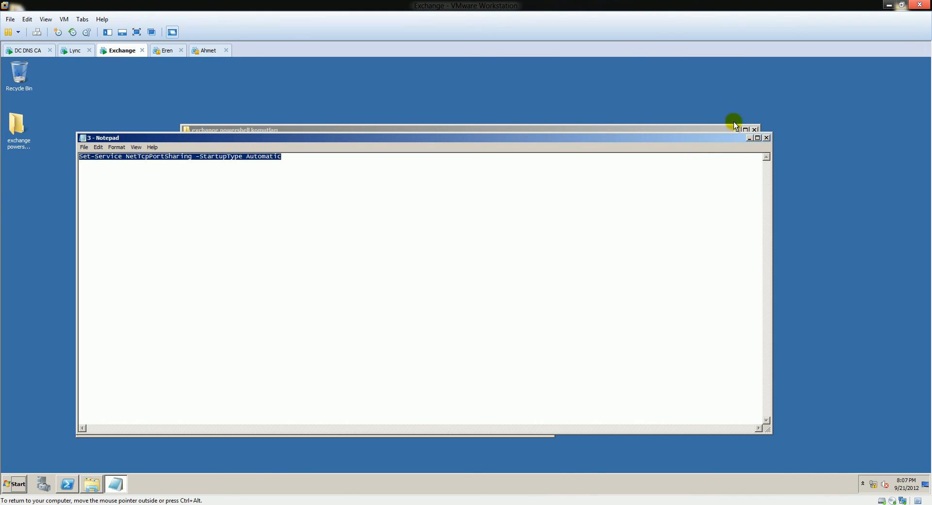
# - Run Set-Service NetTcpPortSharing -StartupType Automatic in PowerShell and close the PowerShell window
pyautogui.click(766, 137)
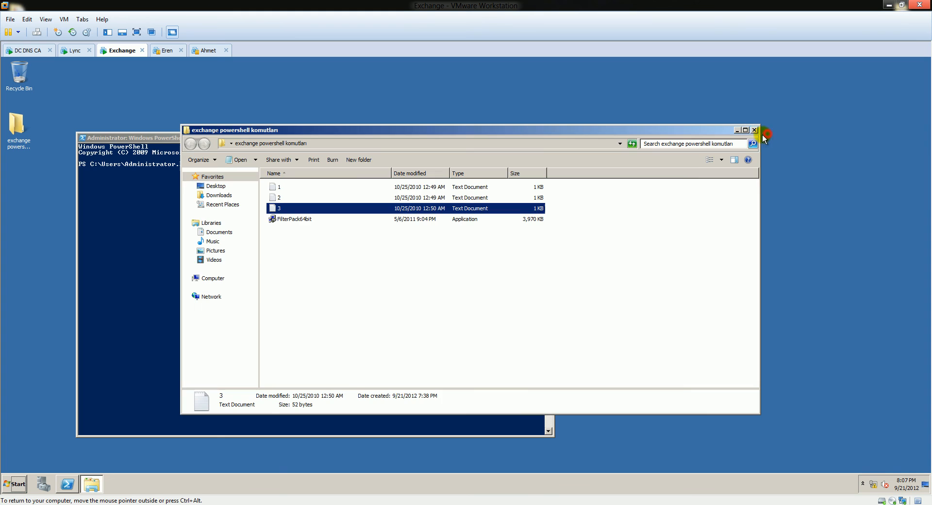
pyautogui.click(735, 130)
pyautogui.rightClick(226, 168)
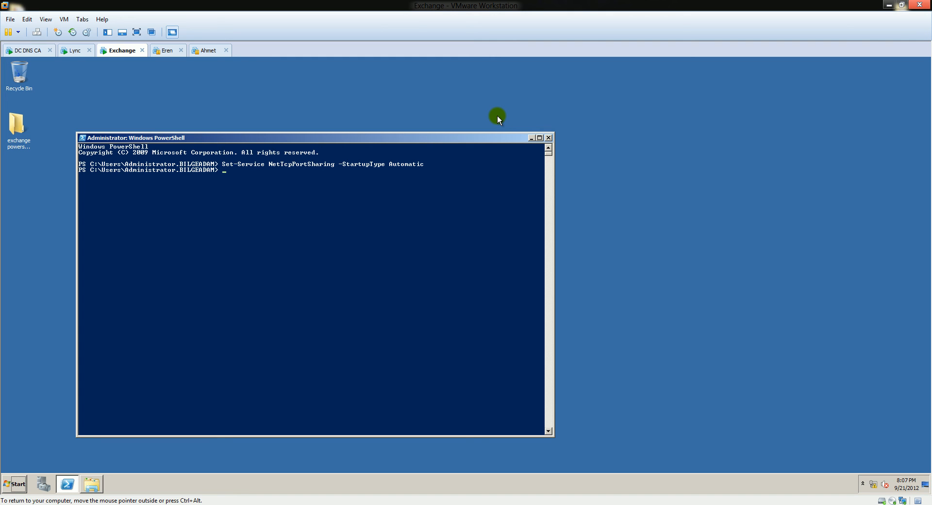
pyautogui.click(548, 137)
pyautogui.click(286, 255)
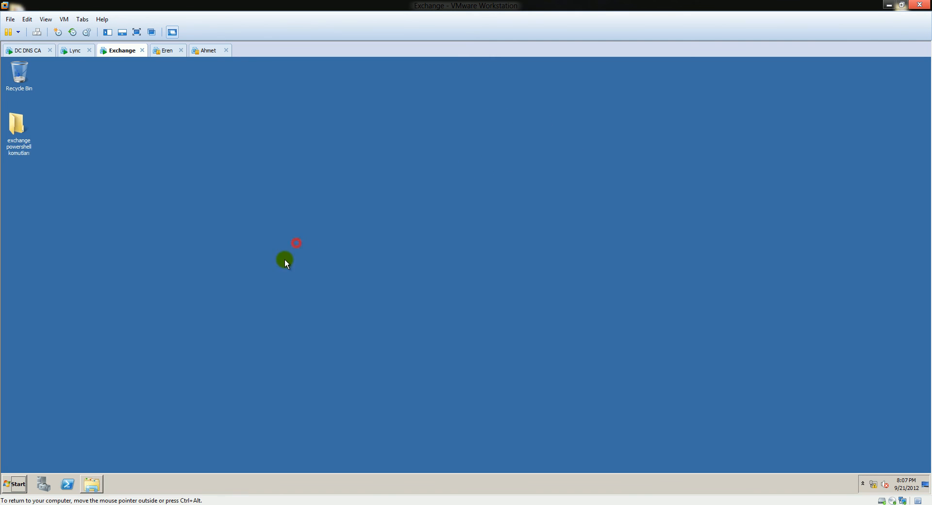
# - Launch the FilterPack64bit installer from the exchange powershell komutları folder and close the folder window
pyautogui.click(94, 481)
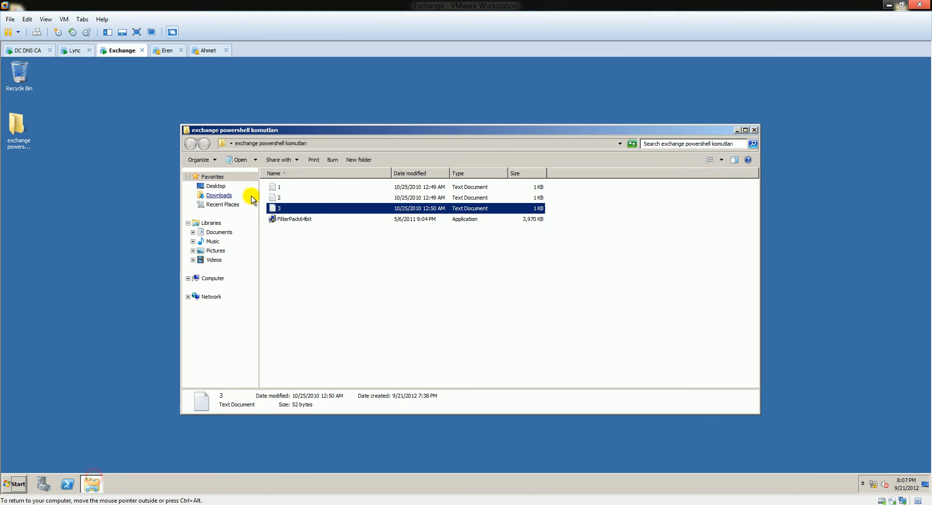
pyautogui.click(306, 234)
pyautogui.click(302, 218)
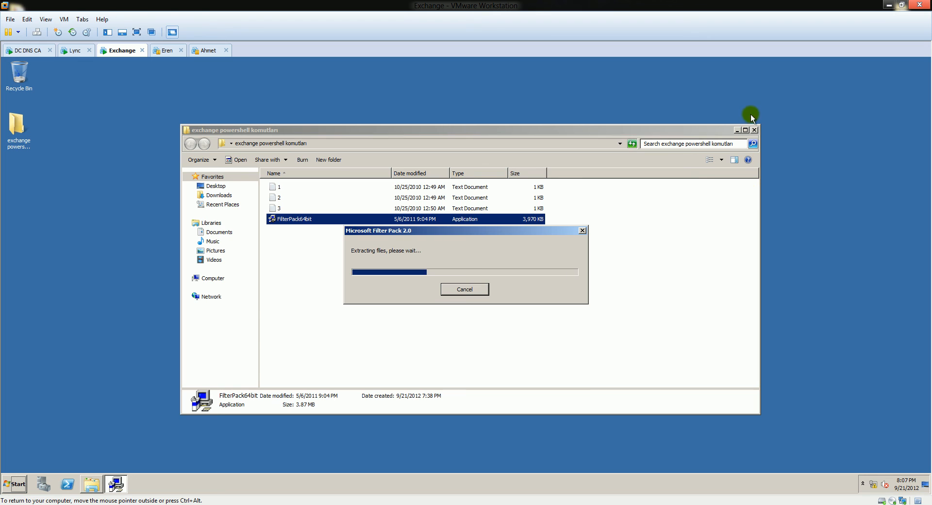
pyautogui.click(754, 129)
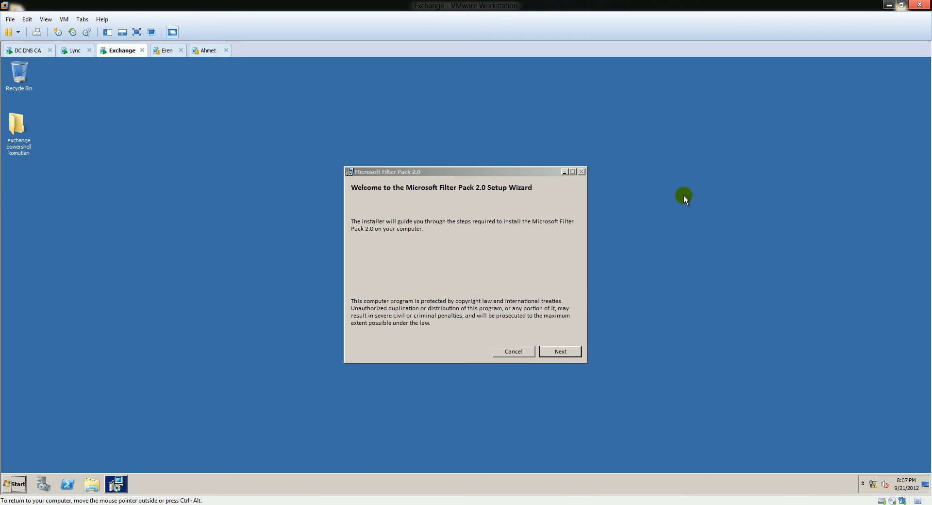
# - Install Microsoft Filter Pack 2.0 through its setup wizard and dismiss the completion message
pyautogui.click(562, 350)
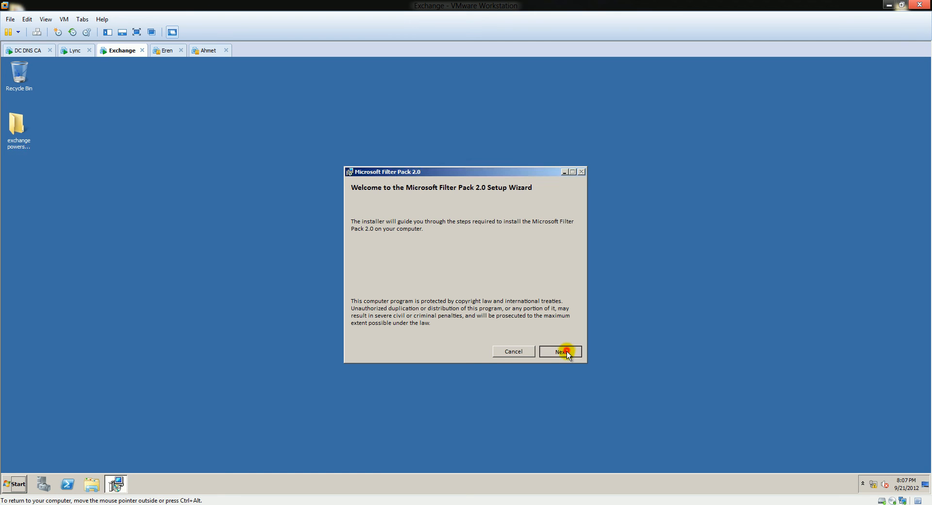
pyautogui.click(547, 353)
pyautogui.click(432, 341)
pyautogui.click(567, 362)
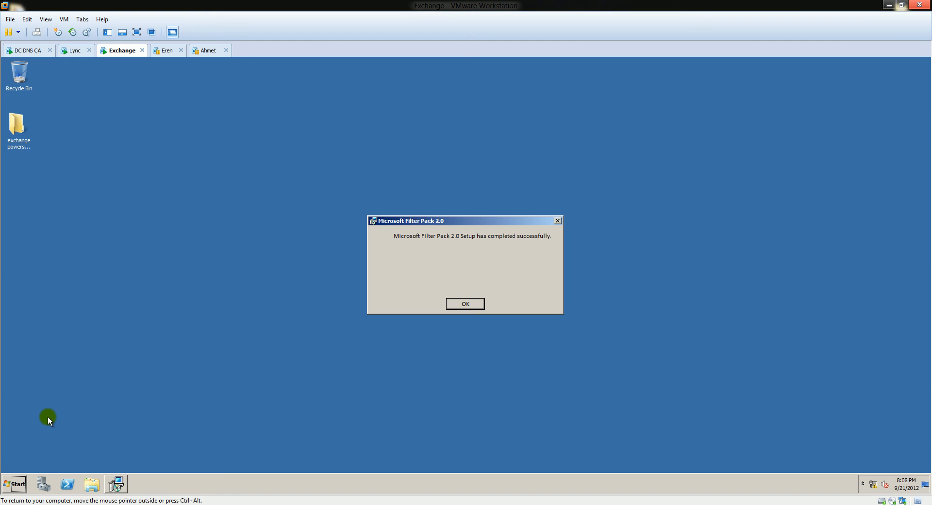
pyautogui.click(468, 304)
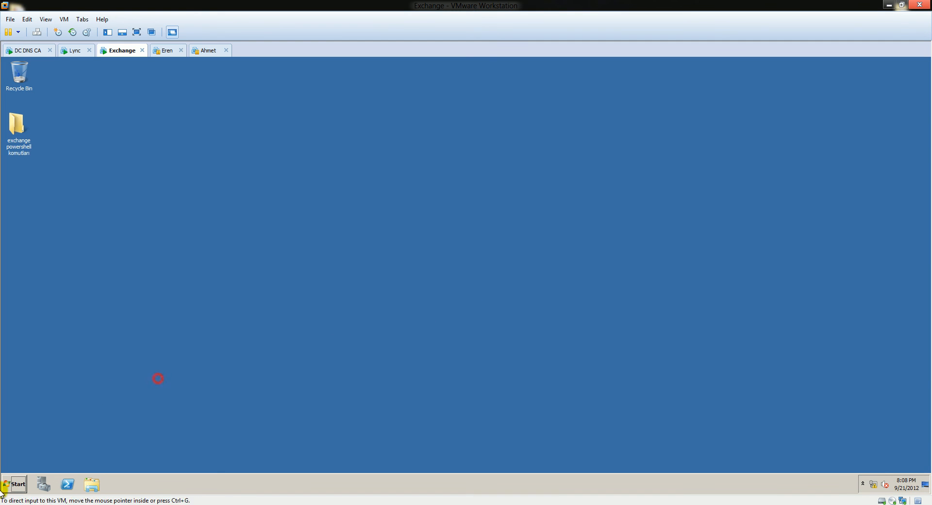
# - Start Exchange Server 2010 setup from the E2K10SP1 DVD drive (D:) and close the Computer window
pyautogui.click(15, 483)
pyautogui.click(171, 334)
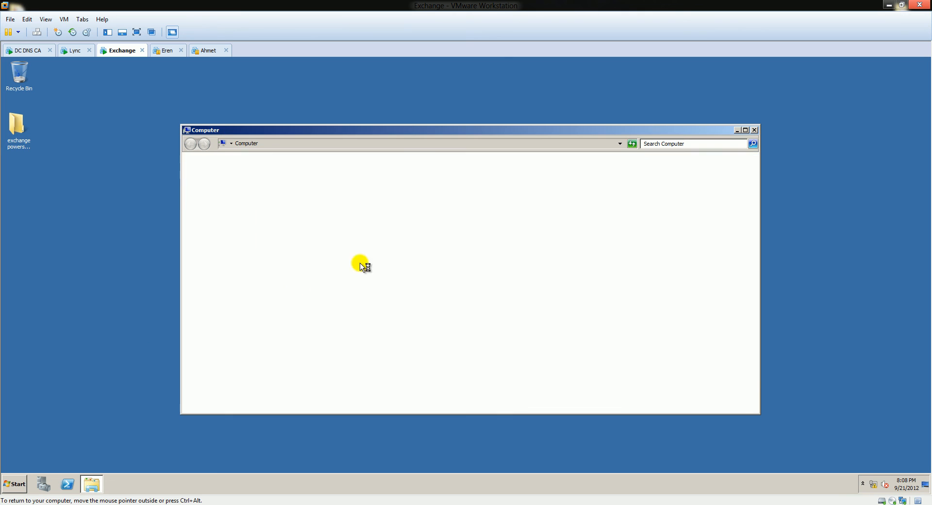
pyautogui.click(450, 225)
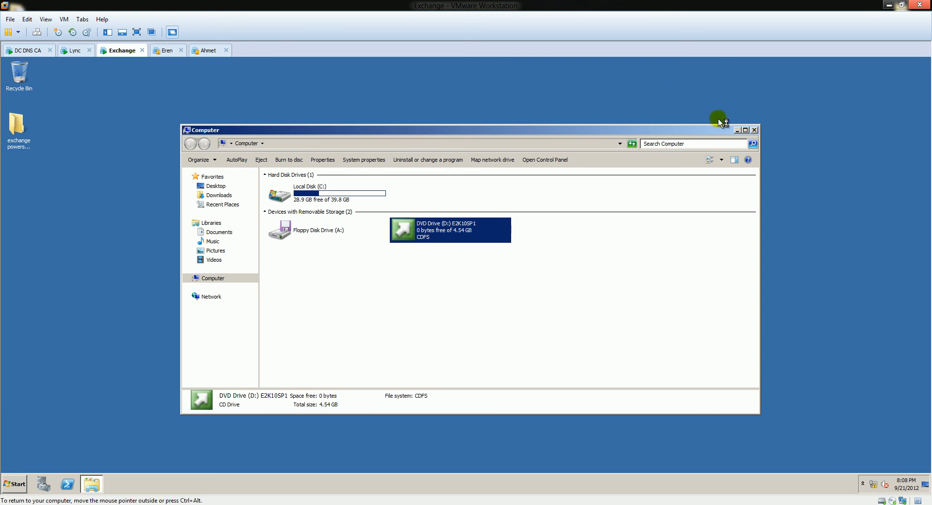
pyautogui.click(754, 130)
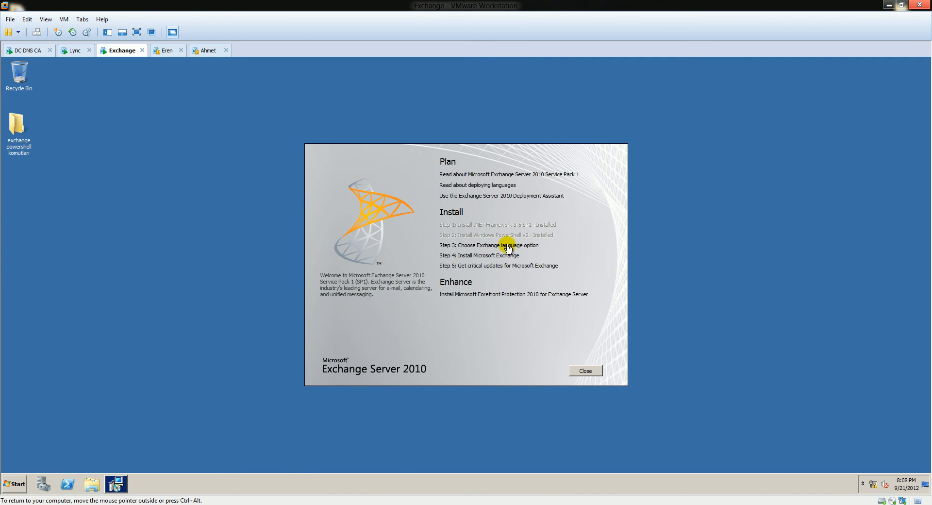
# - Choose to install only languages from the DVD, and start the Microsoft Exchange installation
pyautogui.click(506, 246)
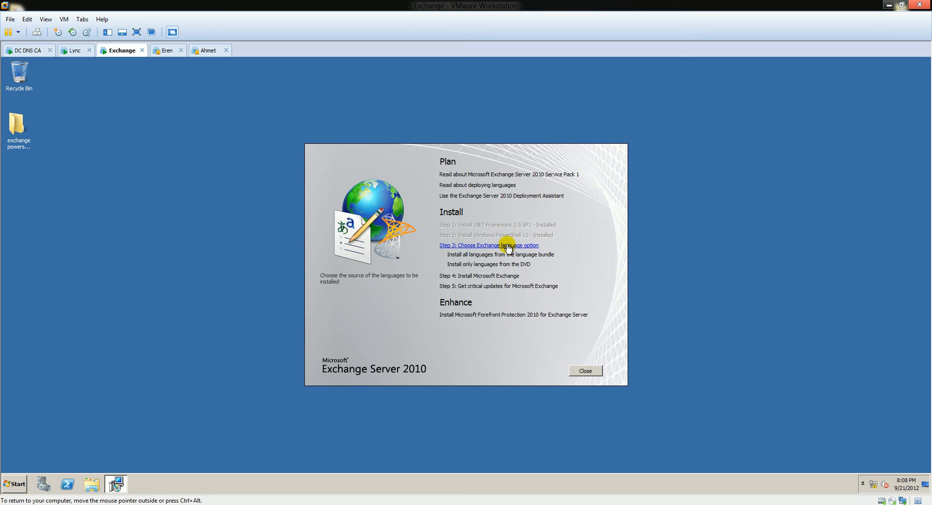
pyautogui.click(494, 264)
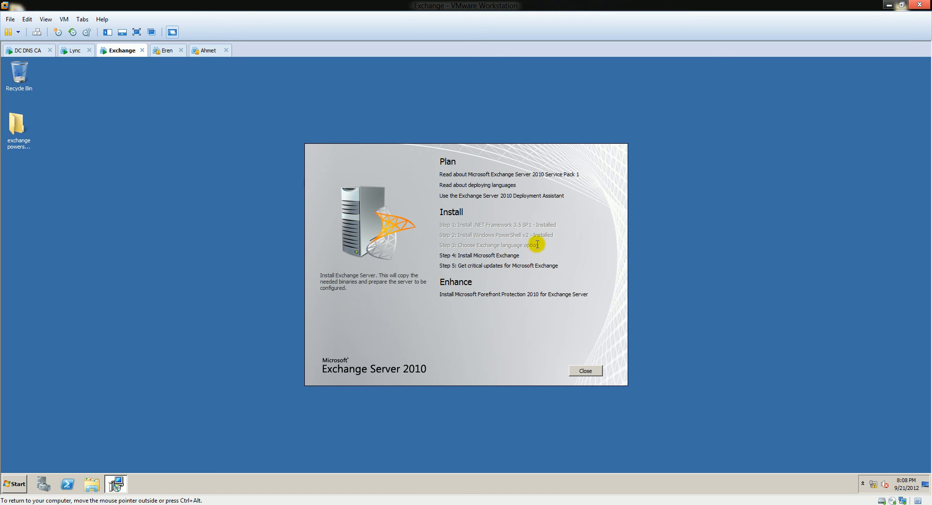
pyautogui.click(486, 254)
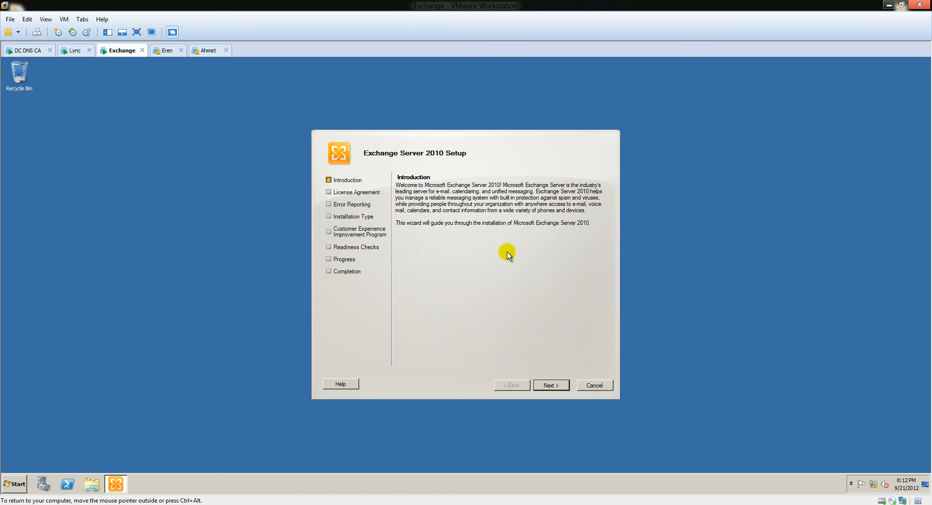
# - Pass the setup introduction, accept the license agreement, and keep Exchange Error Reporting set to No
pyautogui.click(550, 385)
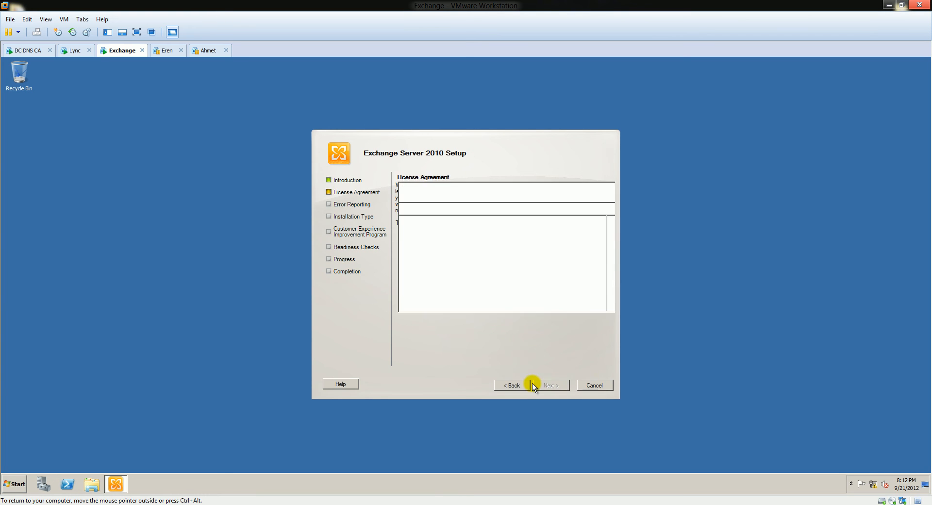
pyautogui.click(402, 323)
pyautogui.click(551, 385)
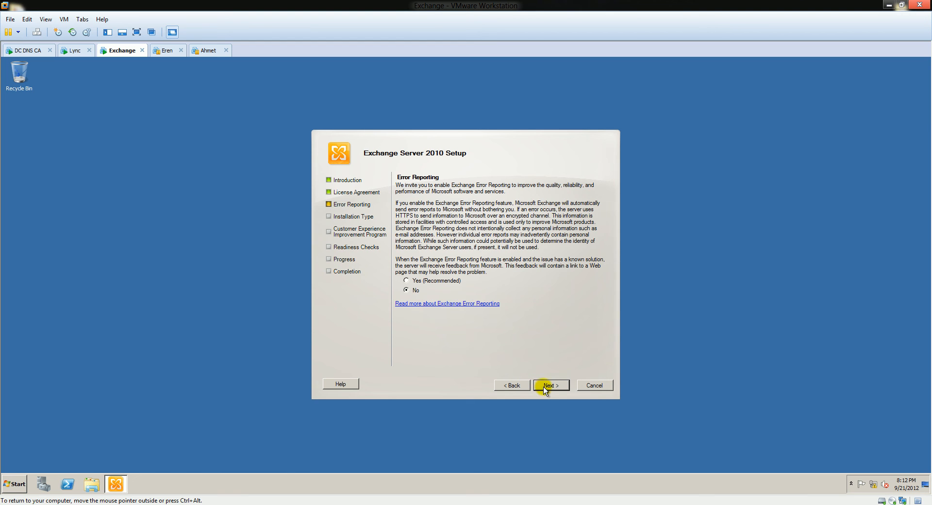
pyautogui.click(557, 384)
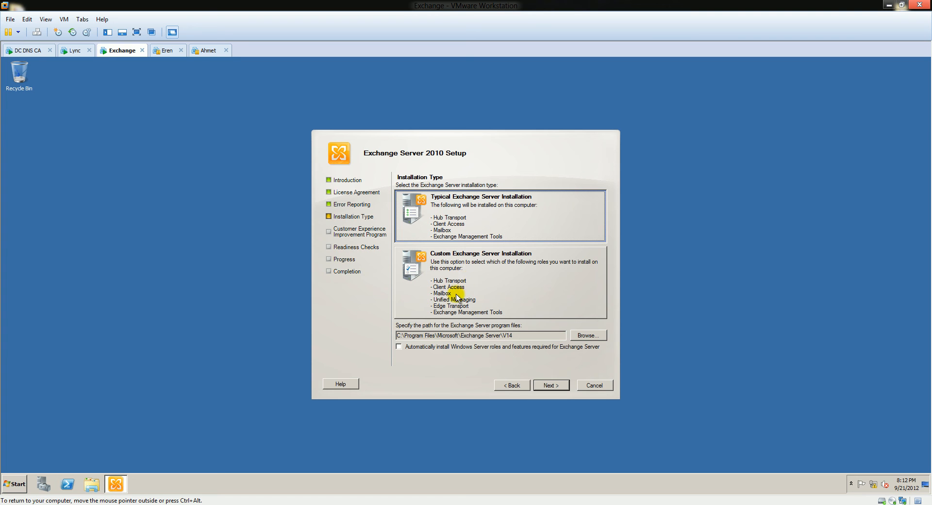
# - Use the Typical Exchange Server Installation with automatic installation of the required Windows Server roles and features
pyautogui.click(429, 300)
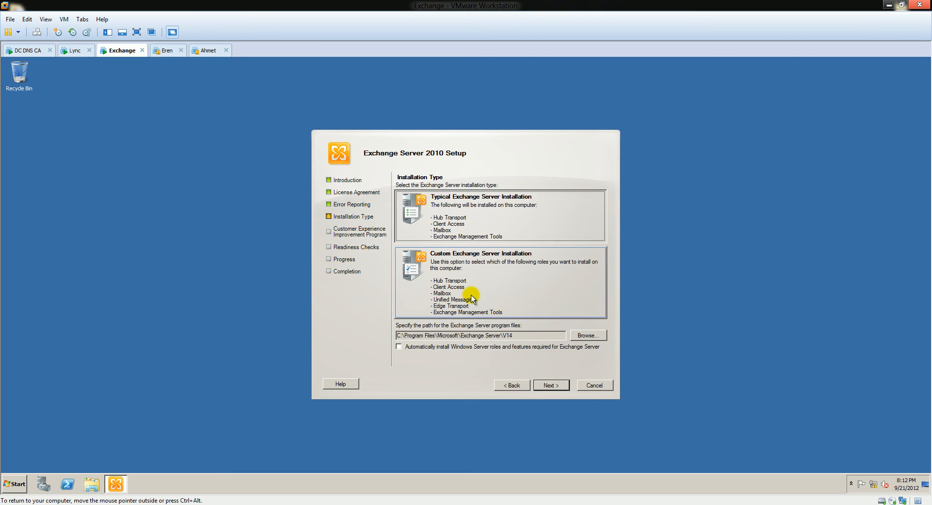
pyautogui.click(399, 346)
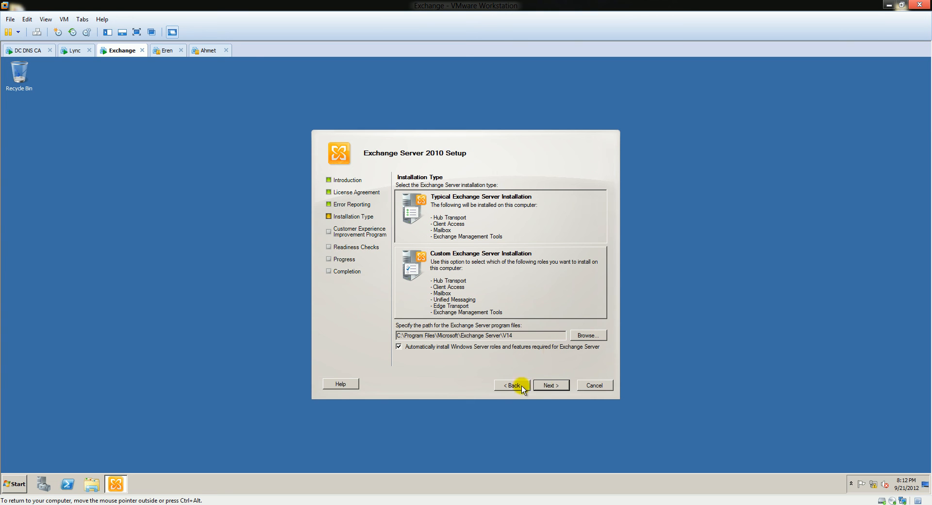
pyautogui.click(550, 386)
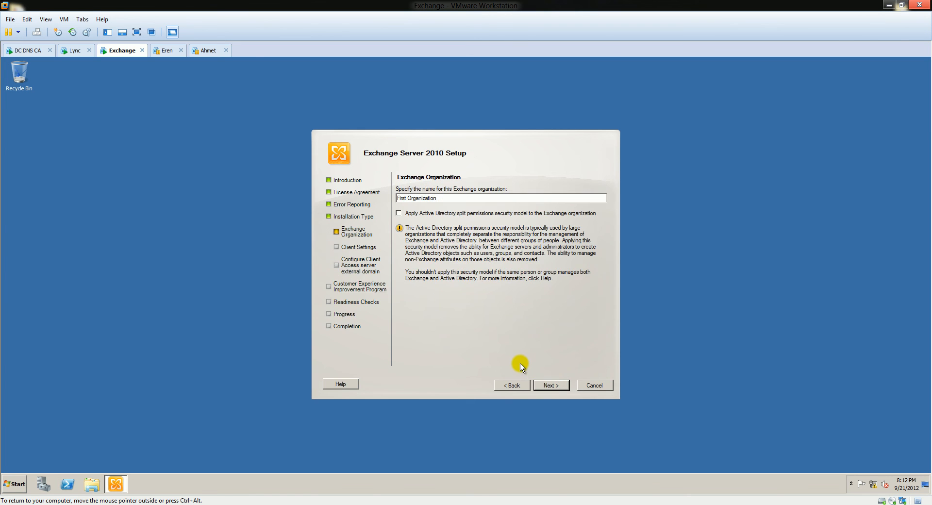
# - Name the Exchange organization Bilgeadam and keep No for client computers running Outlook 2003
pyautogui.tripleClick(441, 198)
pyautogui.write('Bilgeadam')
pyautogui.click(546, 386)
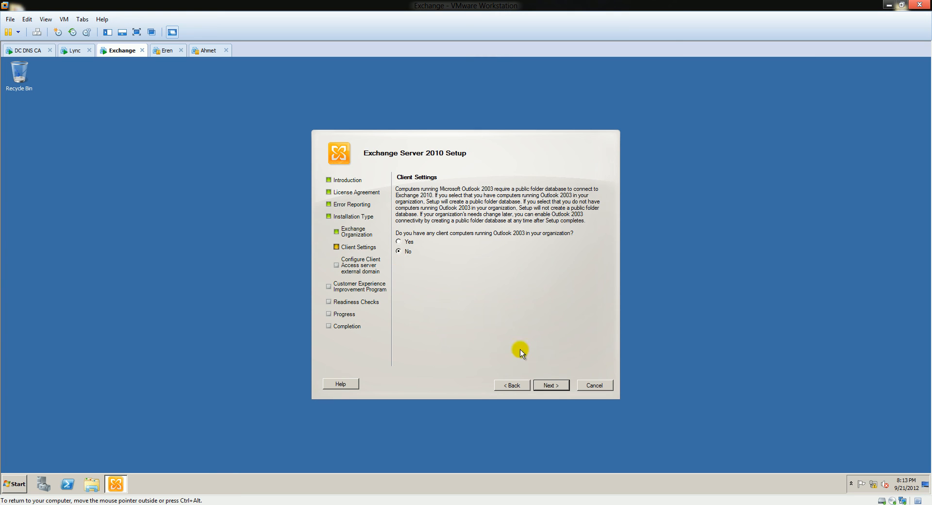
pyautogui.click(550, 386)
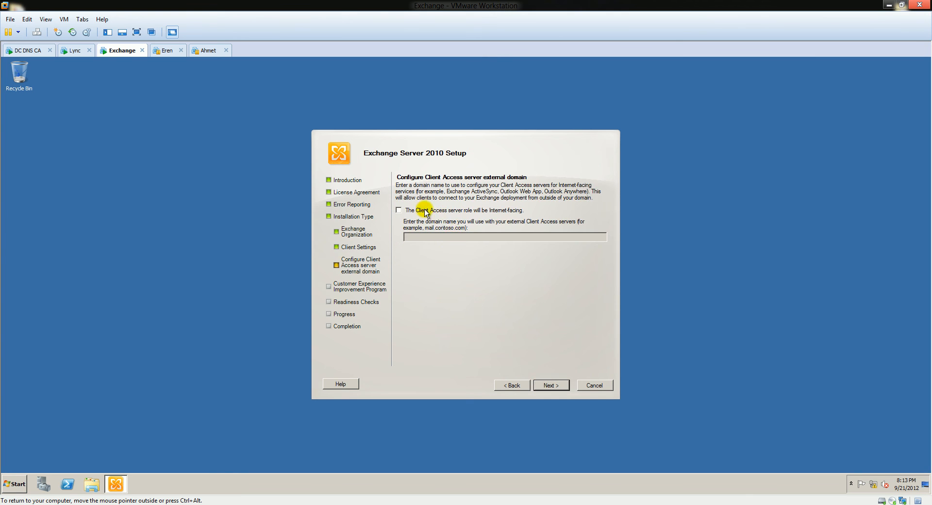
# - Make the Client Access server role Internet-facing with mail.bilgeadam.com as its external domain name
pyautogui.click(398, 211)
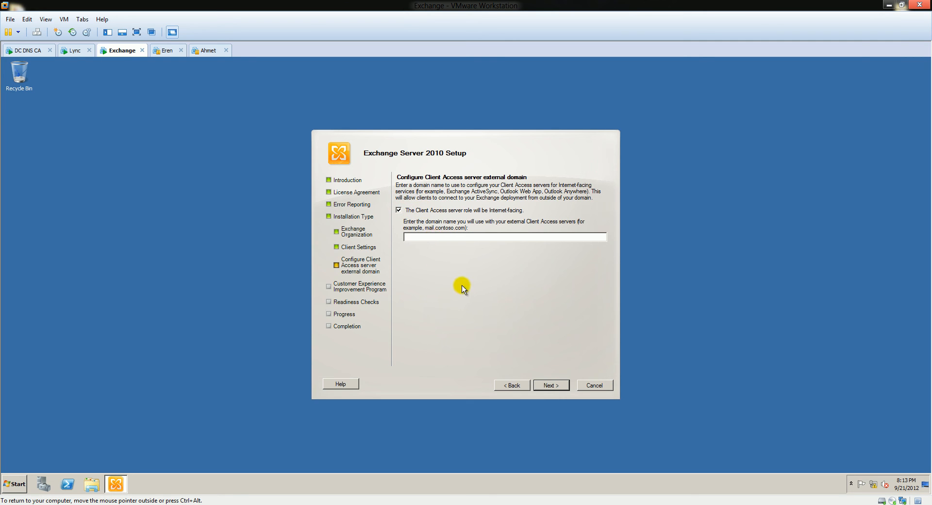
pyautogui.write('mail.bilgeadam.com')
pyautogui.click(546, 386)
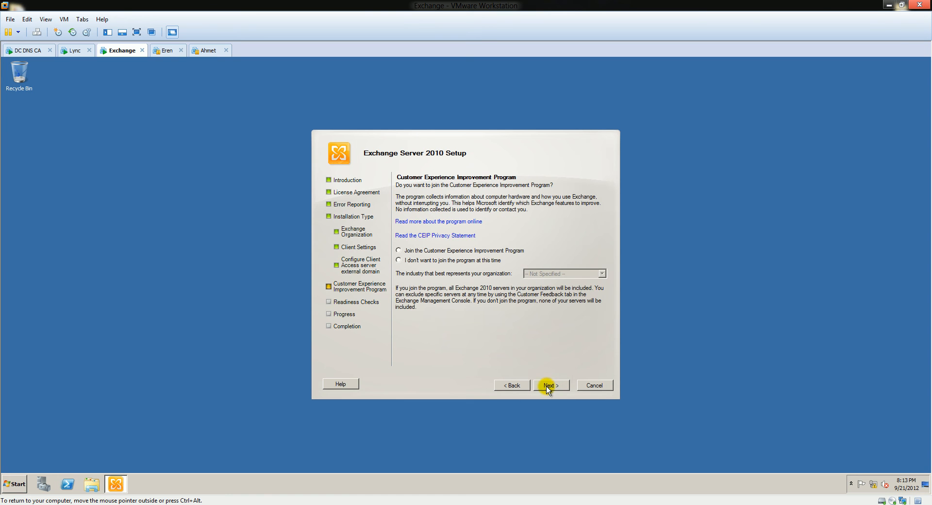
# - Decline the Customer Experience Improvement Program, run the readiness checks, and start the Exchange Server installation
pyautogui.click(399, 261)
pyautogui.click(547, 386)
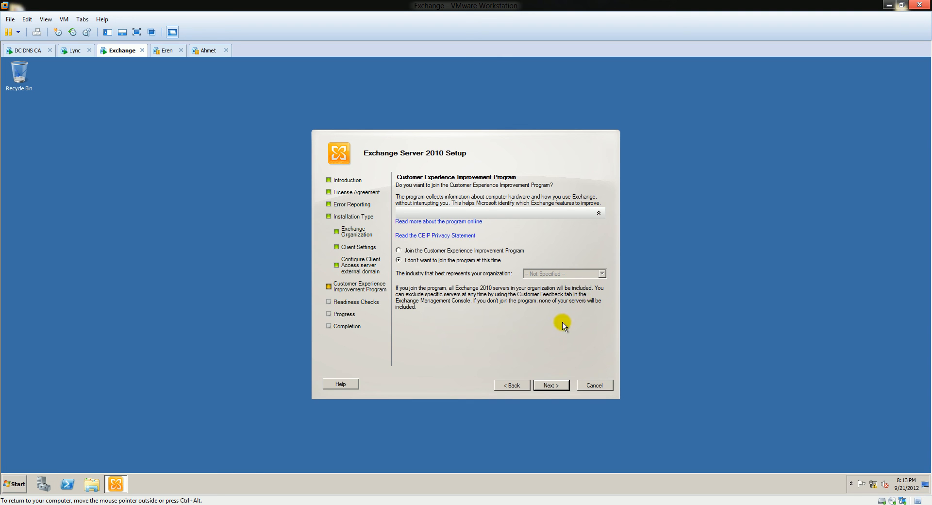
pyautogui.press('Return')
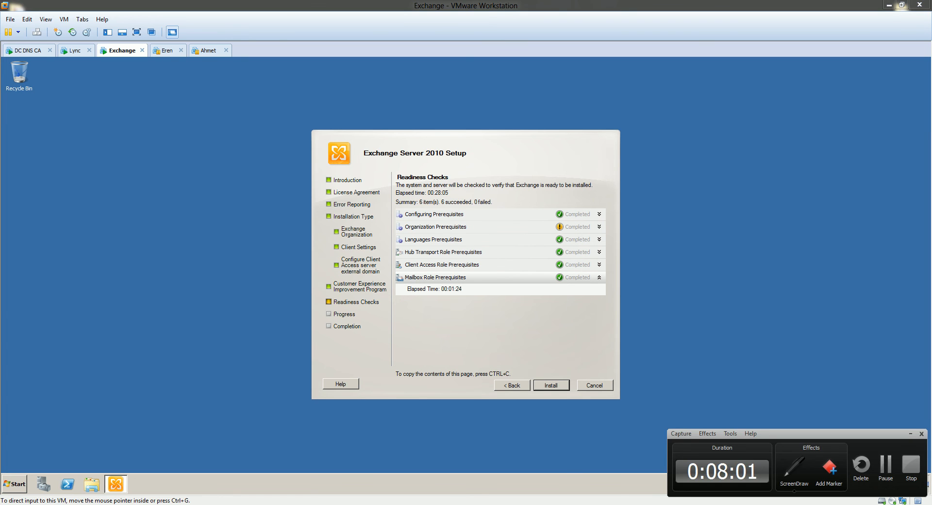
pyautogui.click(549, 383)
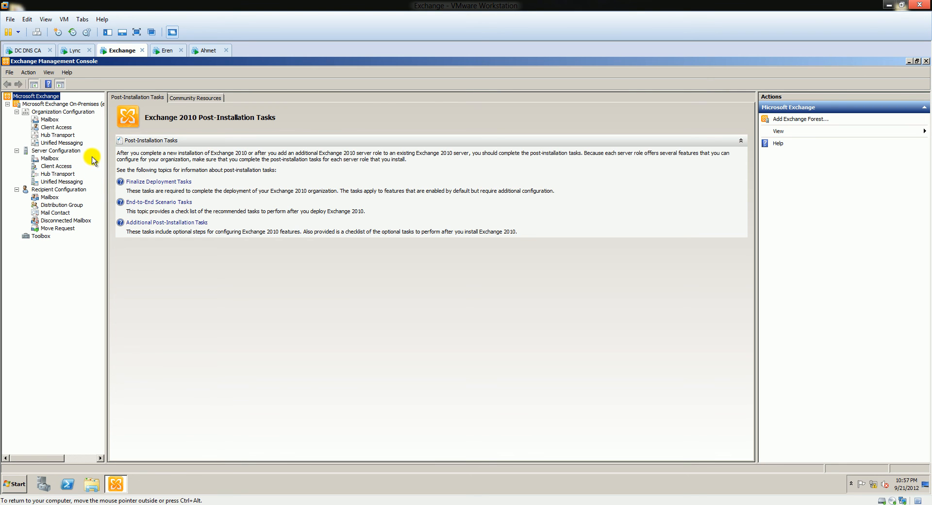
# - Look through the on-premises organizational health and the Organization, Server and Recipient Configuration sections in Exchange Management Console
pyautogui.click(45, 103)
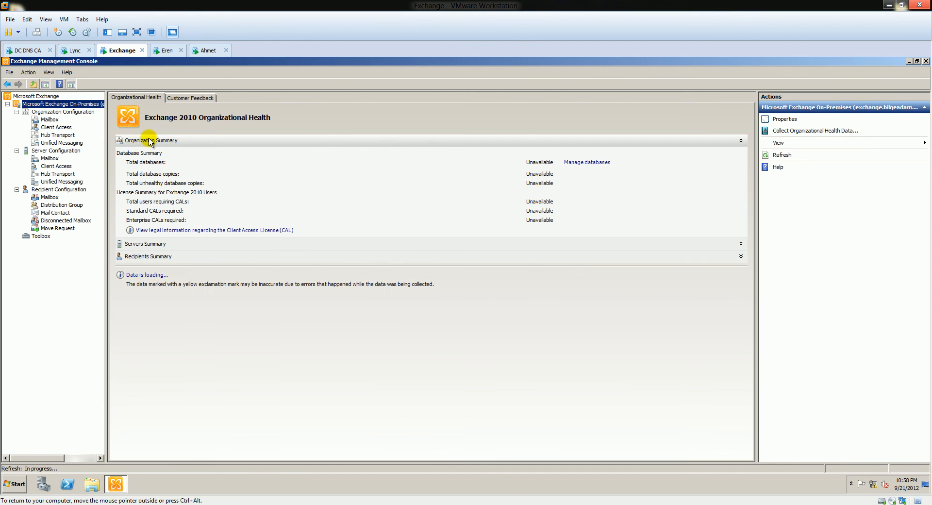
pyautogui.click(108, 167)
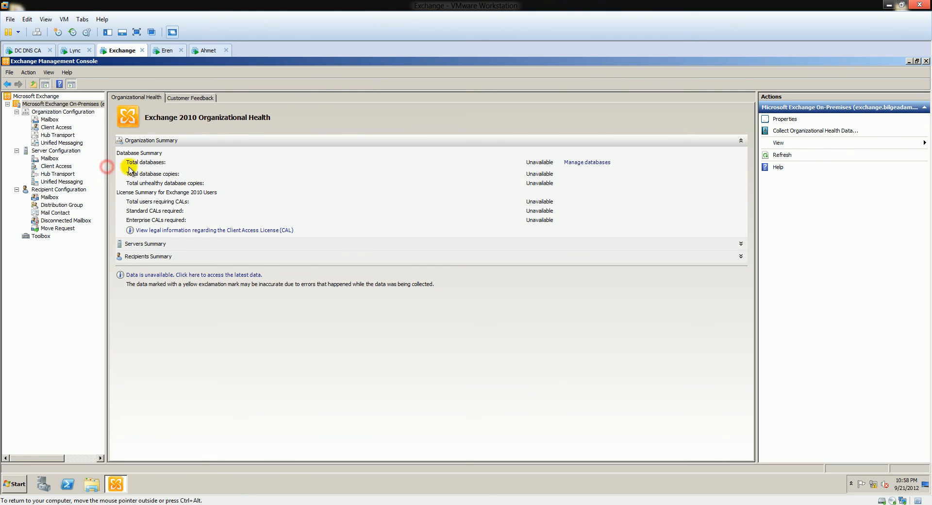
pyautogui.click(81, 116)
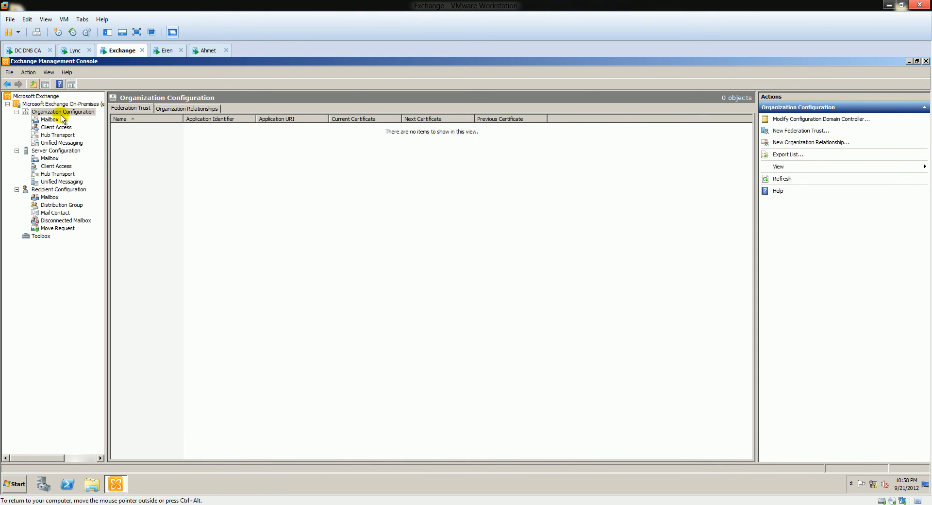
pyautogui.click(57, 150)
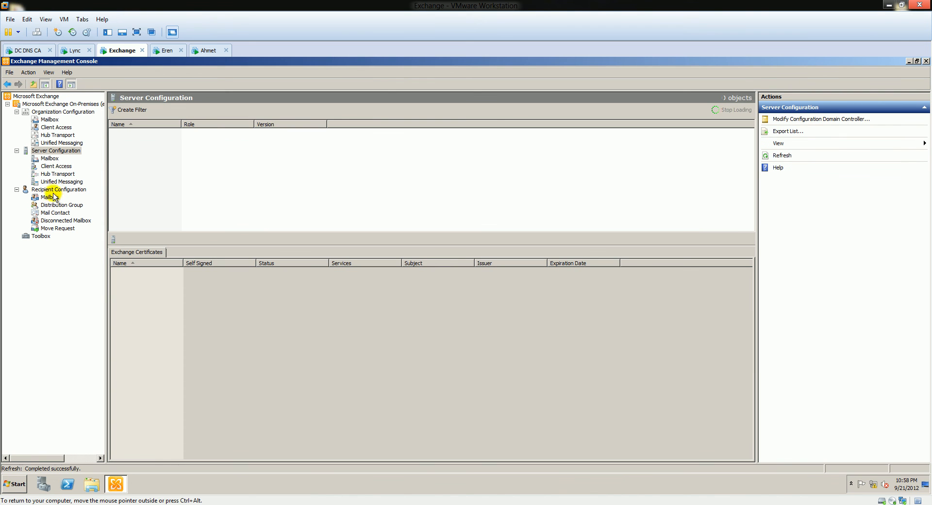
pyautogui.click(57, 191)
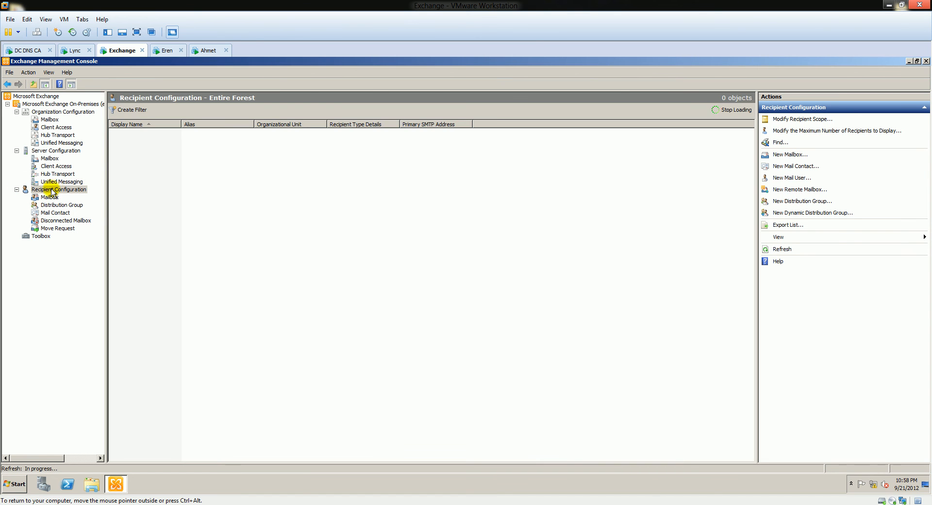
pyautogui.click(52, 189)
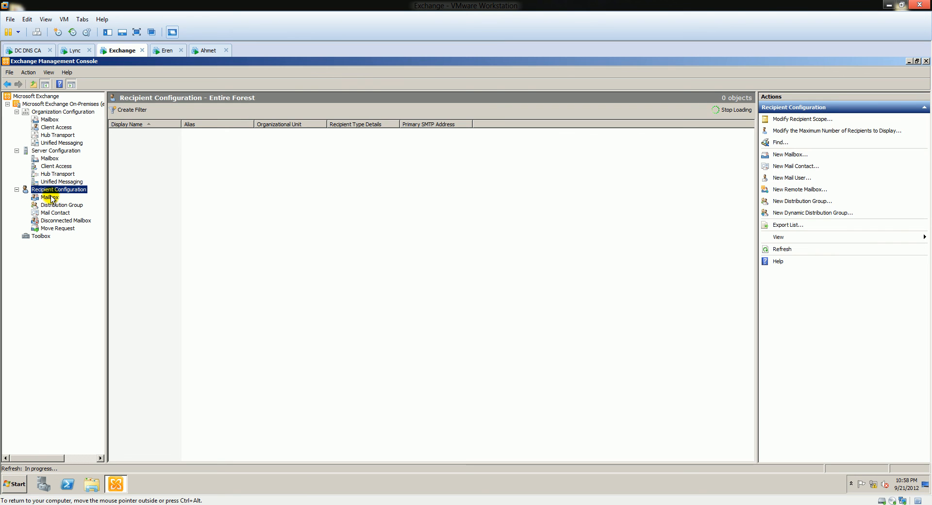
# - Start a new User Mailbox for existing users under Recipient Configuration and add both users from bilgeadam.com/Users
pyautogui.click(51, 197)
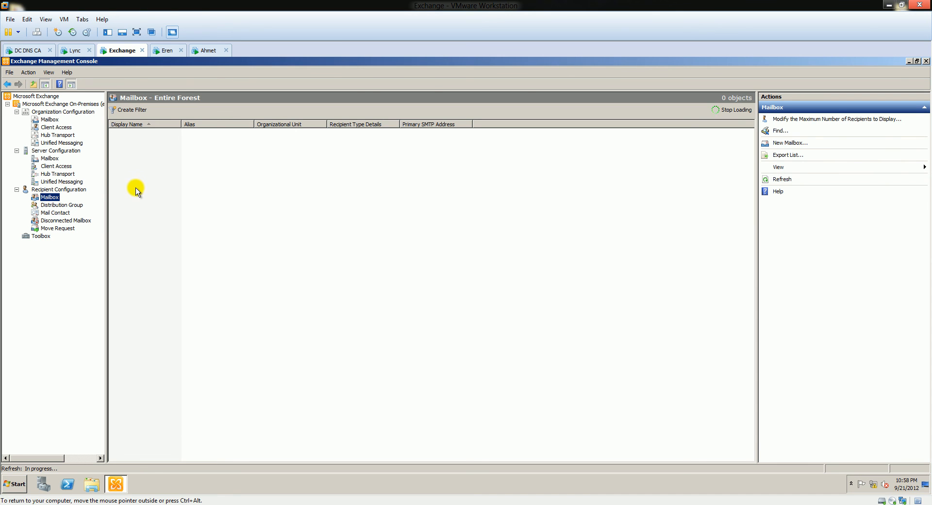
pyautogui.rightClick(135, 187)
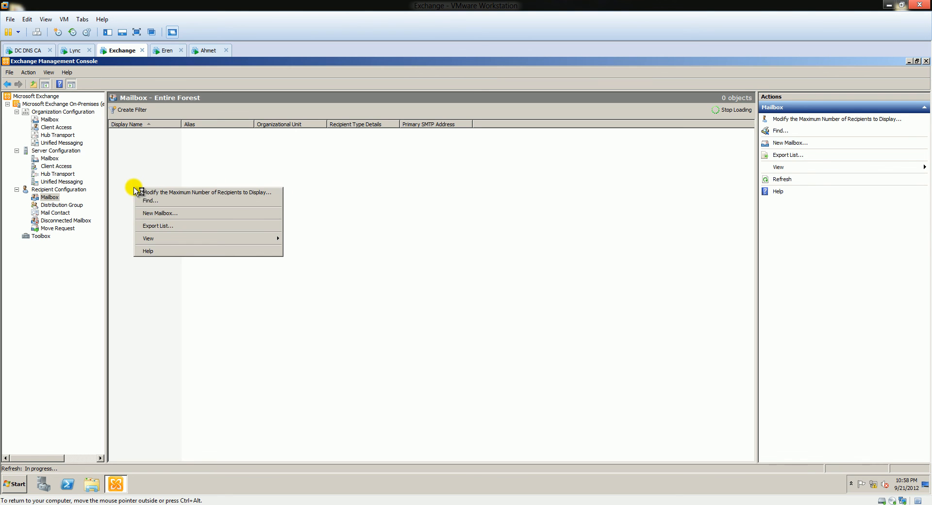
pyautogui.click(169, 214)
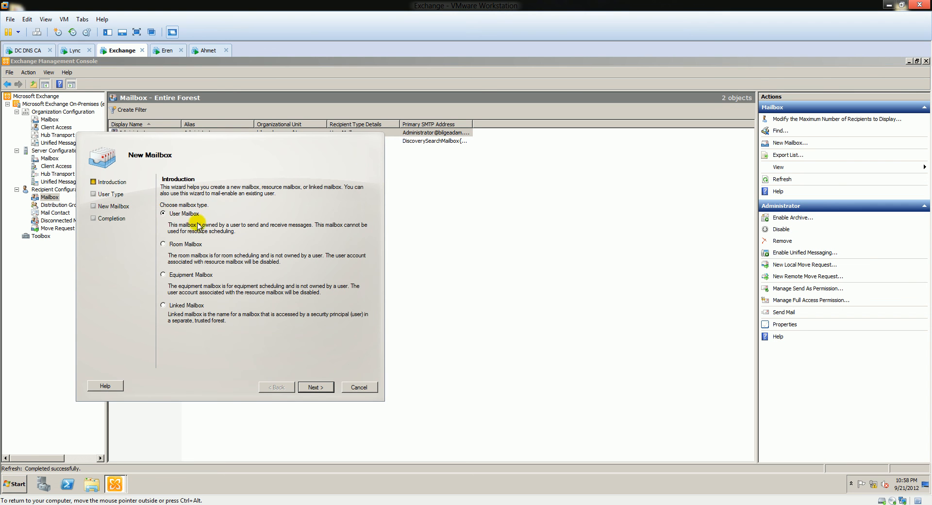
pyautogui.click(316, 386)
pyautogui.click(178, 224)
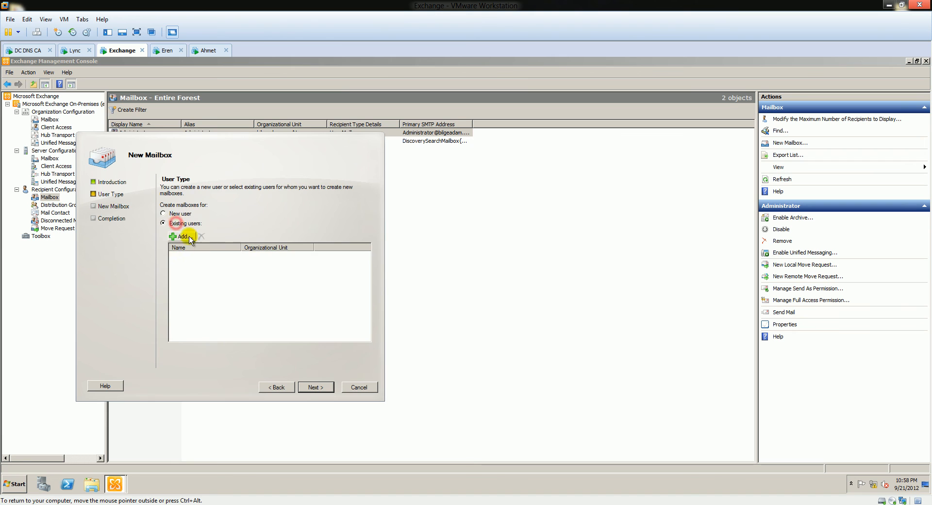
pyautogui.click(183, 236)
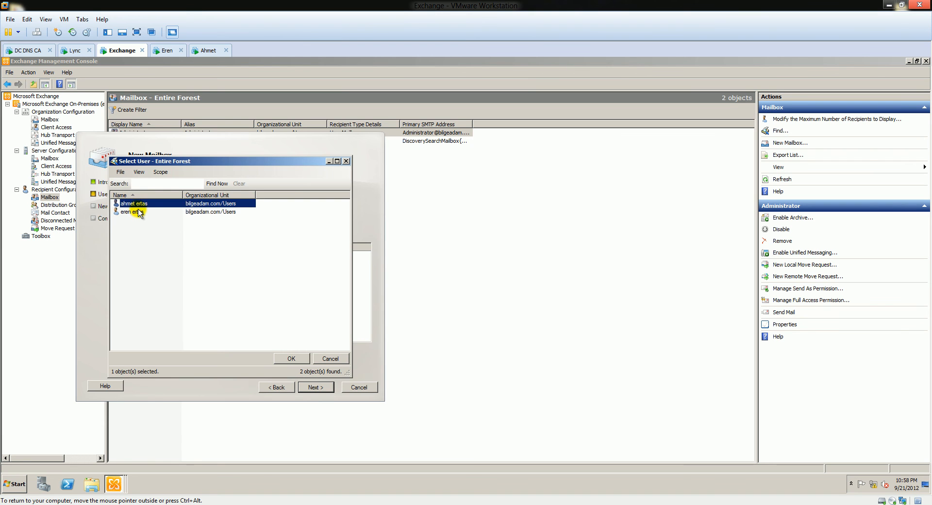
pyautogui.keyDown('shift'); pyautogui.click(135, 212); pyautogui.keyUp('shift')
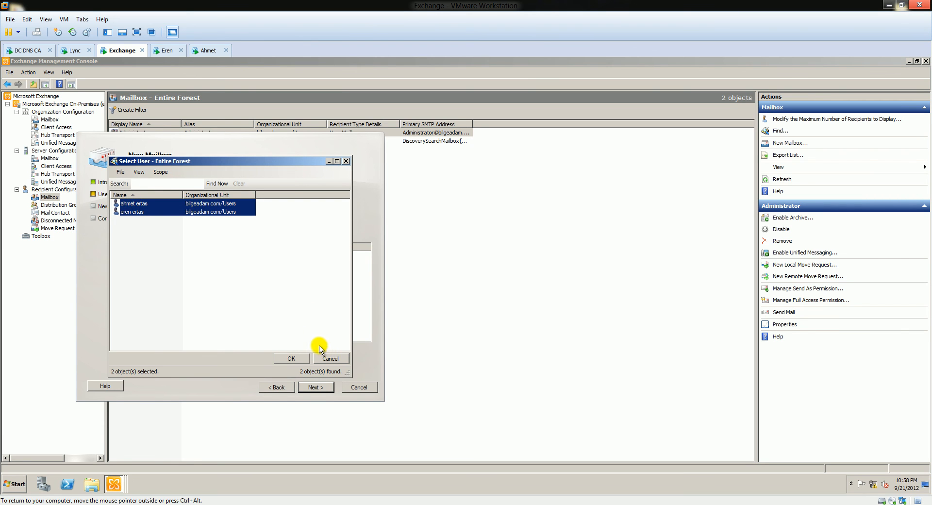
pyautogui.click(297, 357)
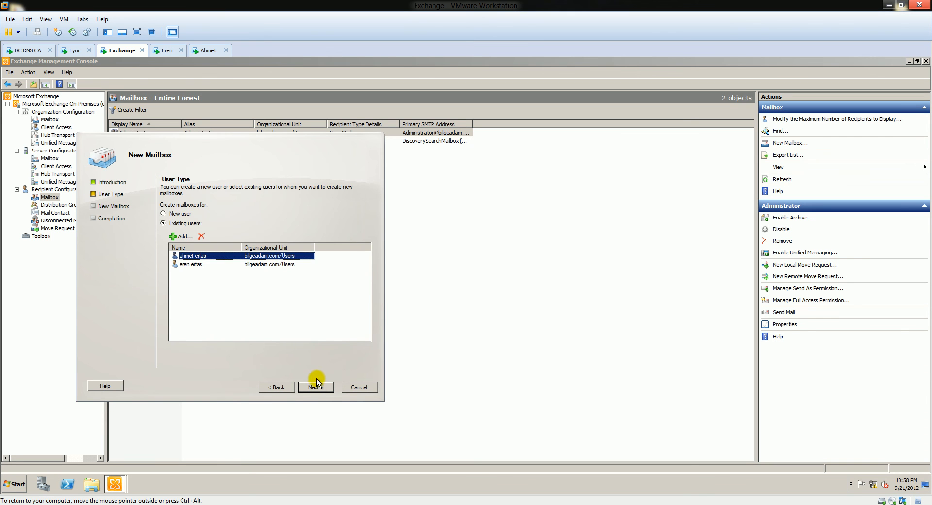
# - Create the two user mailboxes with the default mailbox settings and close the New Mailbox wizard
pyautogui.click(313, 384)
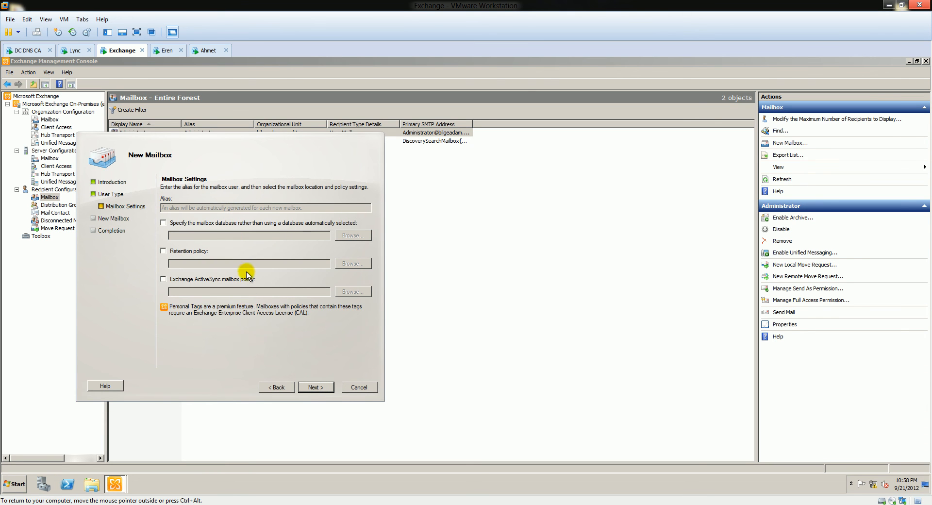
pyautogui.click(314, 387)
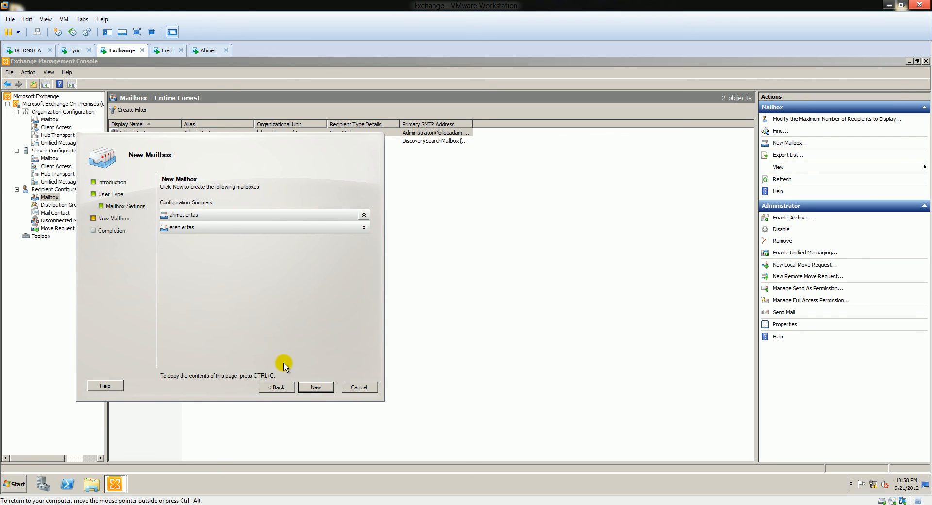
pyautogui.click(316, 387)
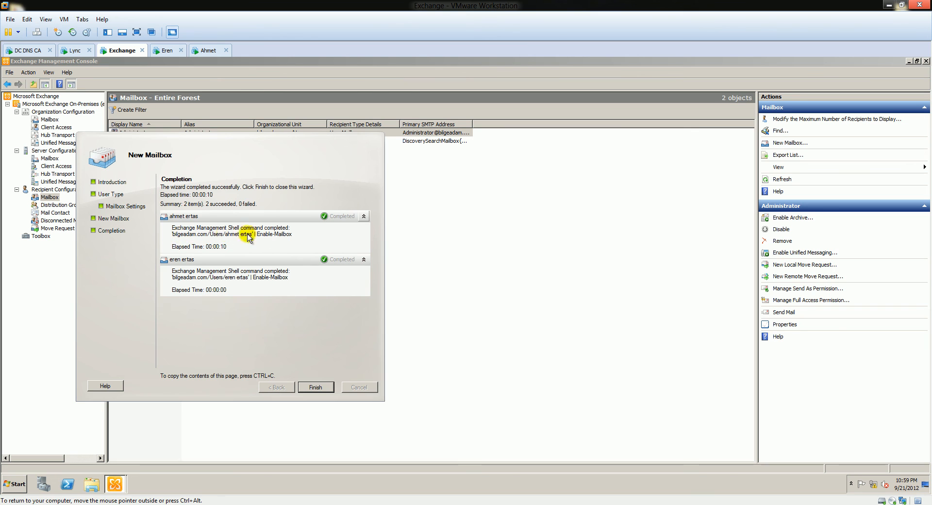
pyautogui.click(306, 387)
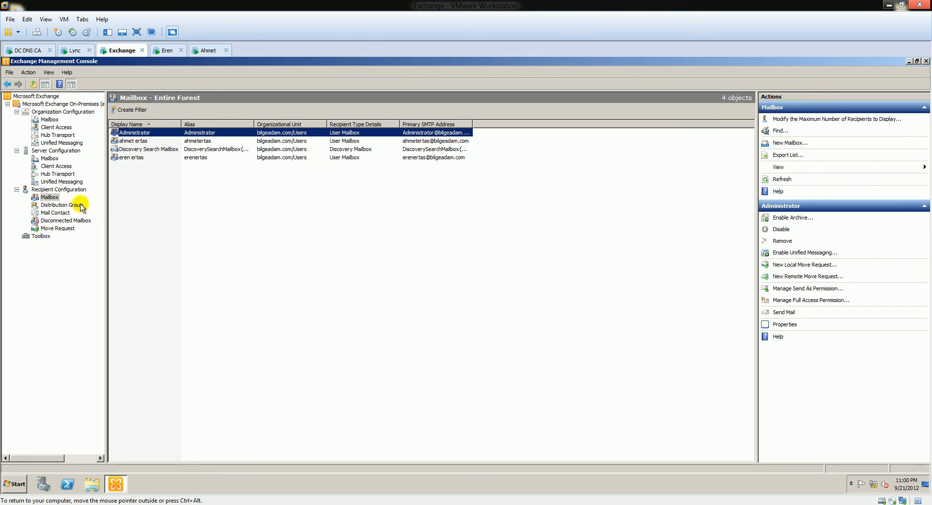
# - Start a new Send Connector in the organization's Hub Transport configuration, named Bilgeadam and intended for Internet use
pyautogui.click(61, 135)
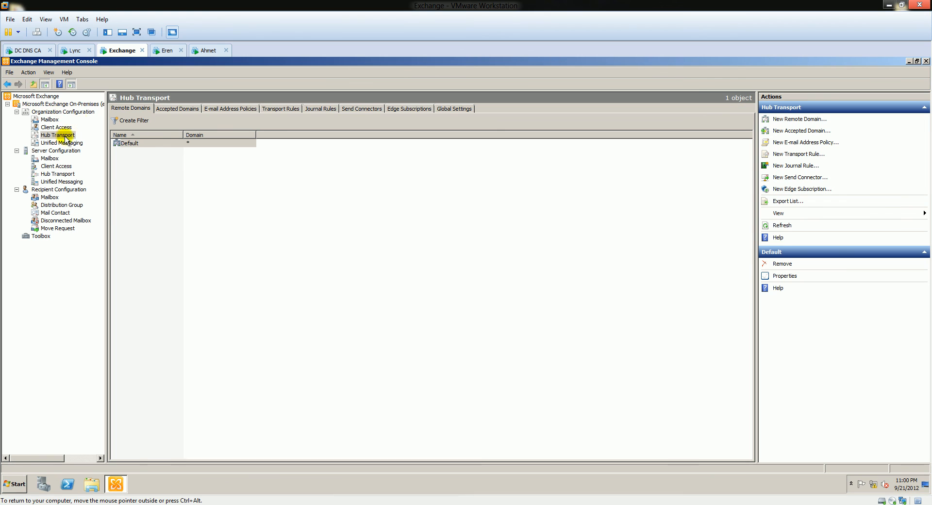
pyautogui.click(364, 107)
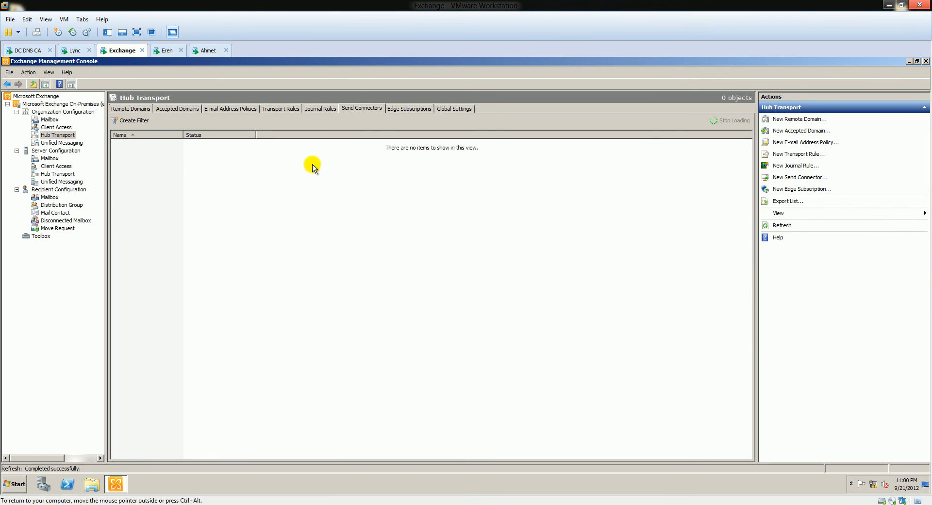
pyautogui.rightClick(161, 200)
pyautogui.press('Escape')
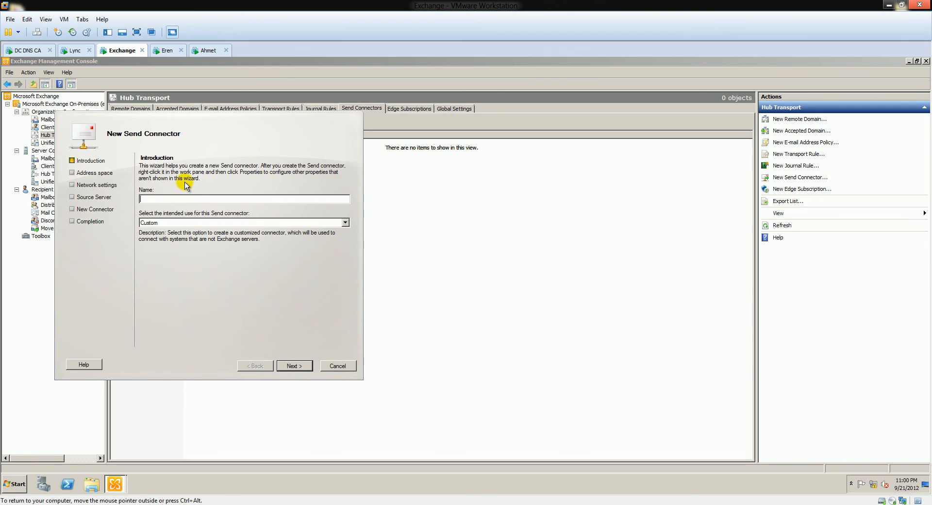
pyautogui.write('lgeadam')
pyautogui.click(305, 222)
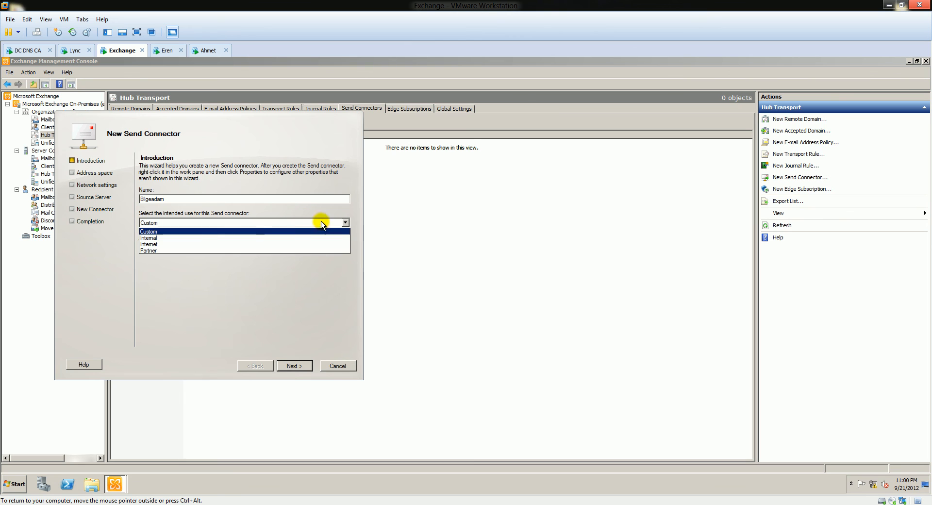
pyautogui.click(158, 244)
pyautogui.click(294, 366)
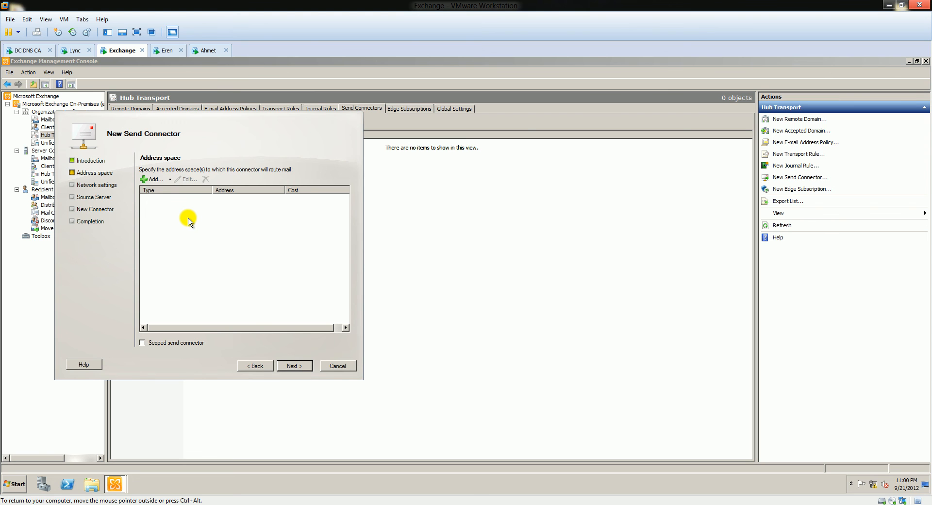
# - Add the SMTP address space mail.bilgeadam.com to the Send Connector and continue to the network settings
pyautogui.click(169, 180)
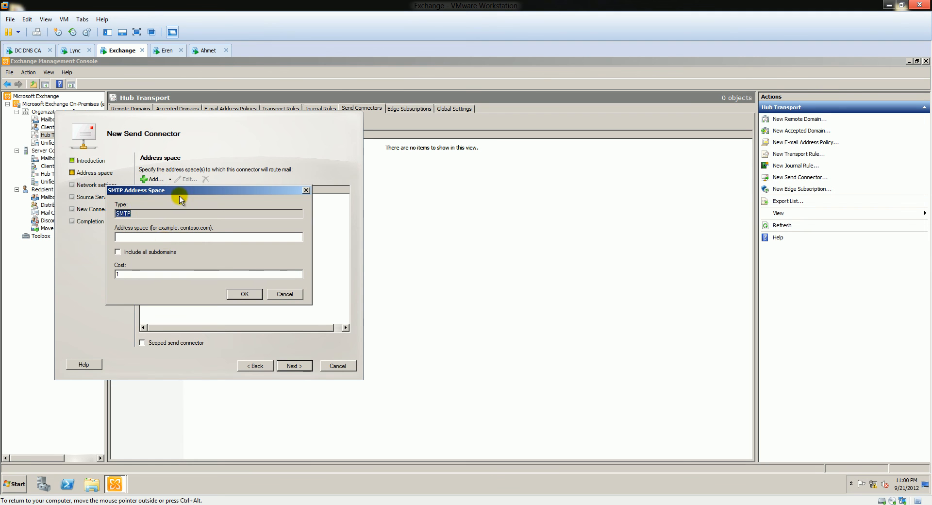
pyautogui.click(282, 293)
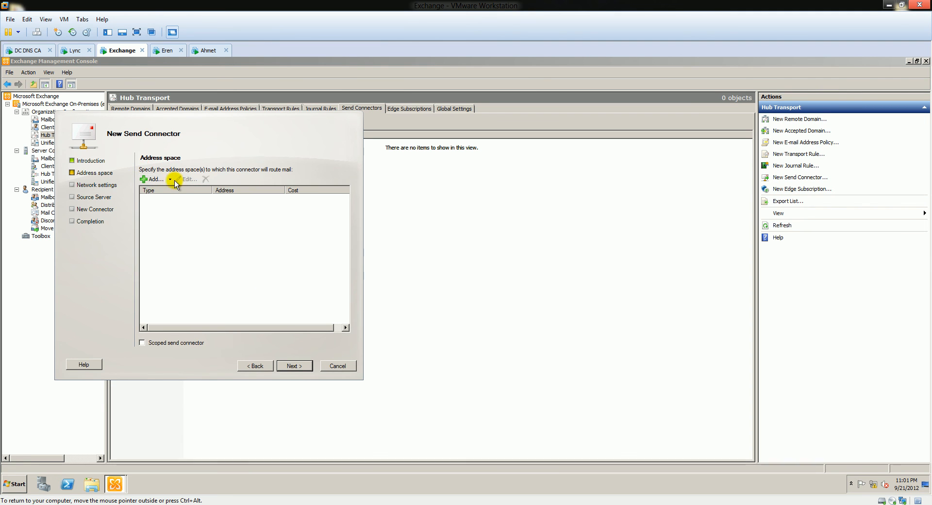
pyautogui.click(170, 179)
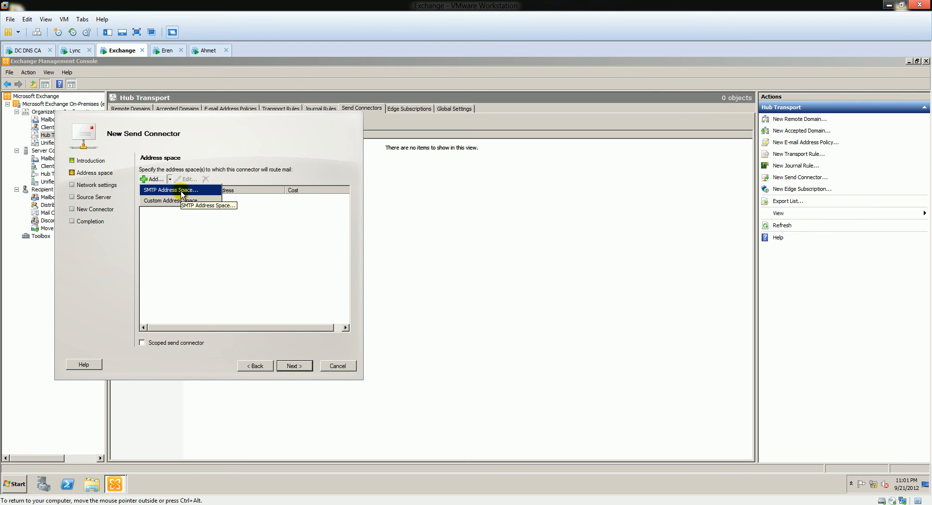
pyautogui.click(181, 191)
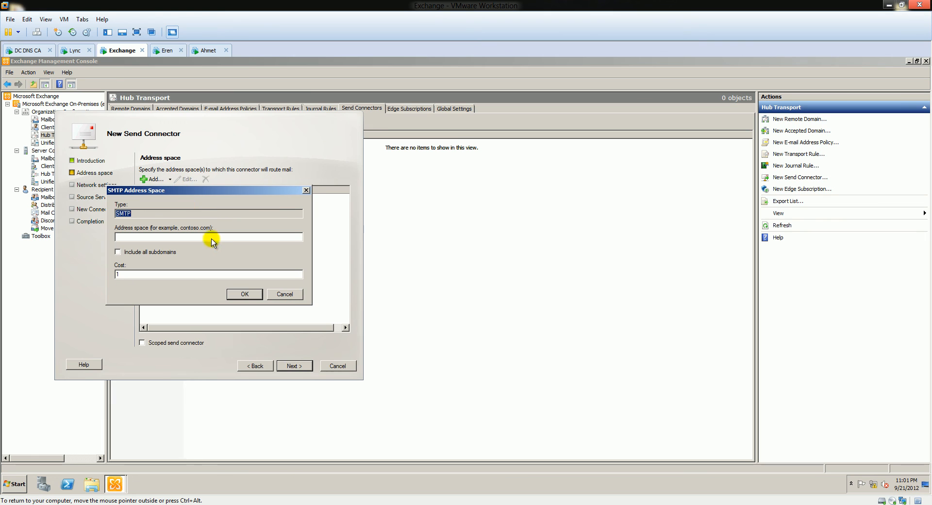
pyautogui.click(155, 236)
pyautogui.write('mail.bilgeadam.com')
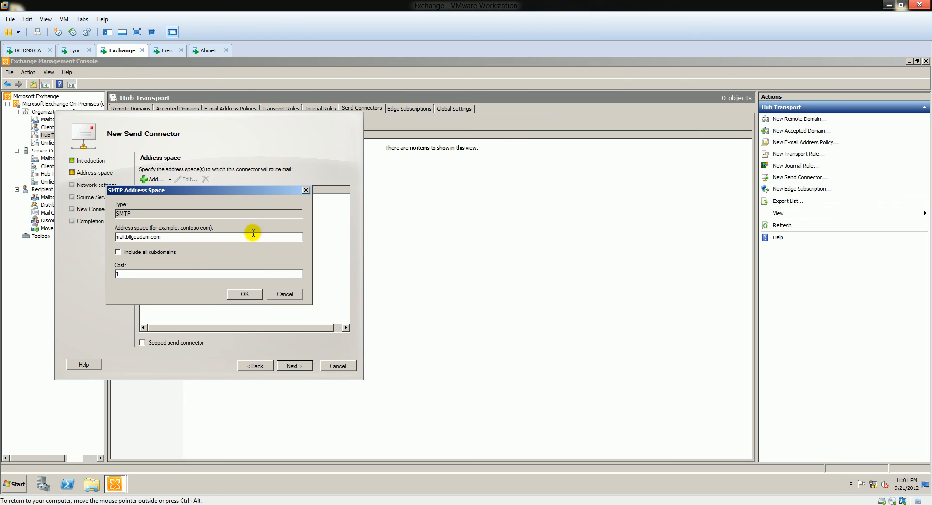
pyautogui.click(249, 293)
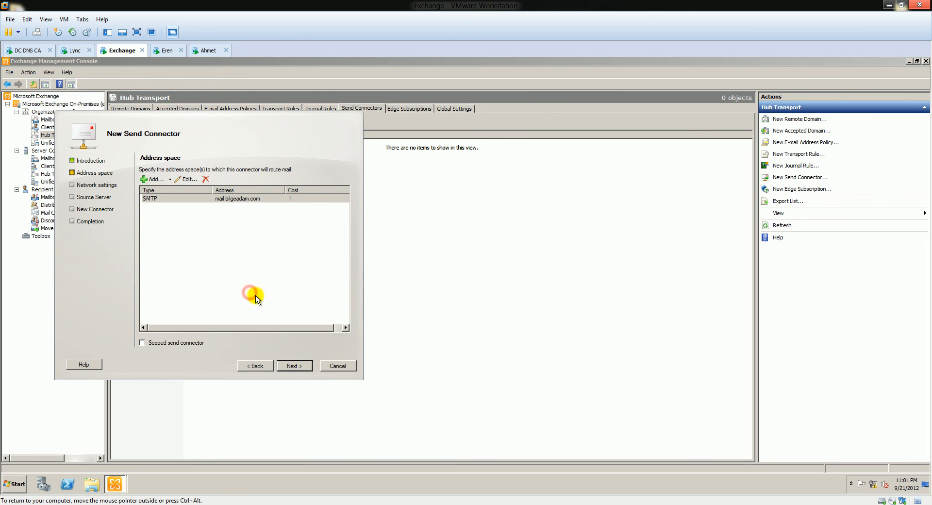
pyautogui.click(293, 368)
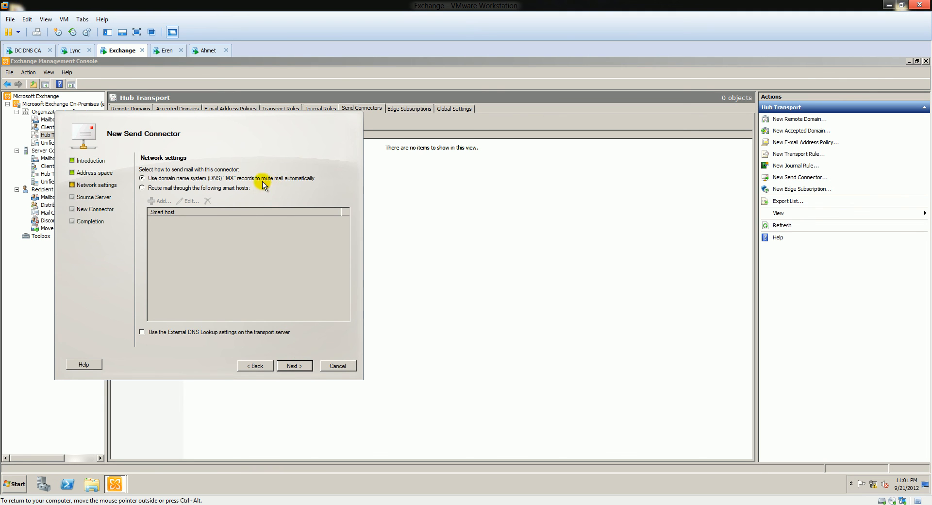
pyautogui.click(142, 188)
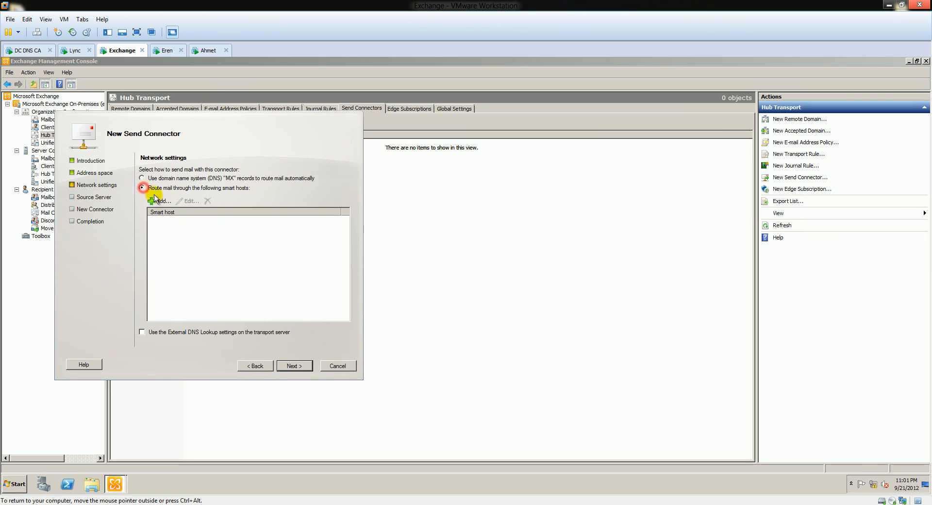
pyautogui.click(160, 201)
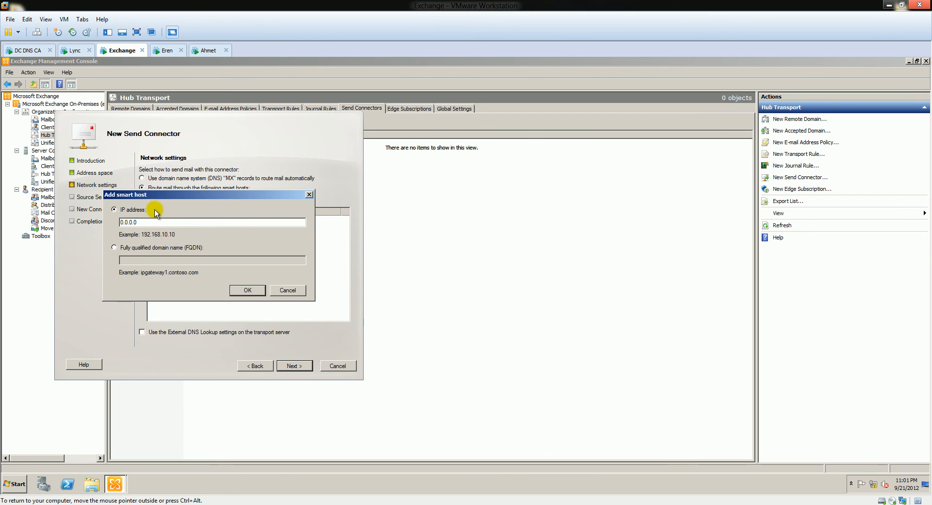
pyautogui.click(115, 247)
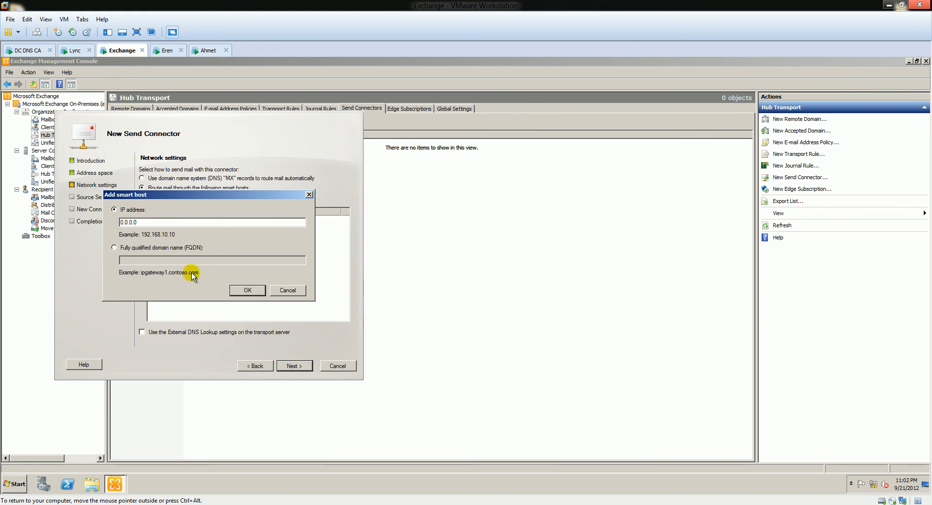
pyautogui.click(286, 290)
pyautogui.click(153, 178)
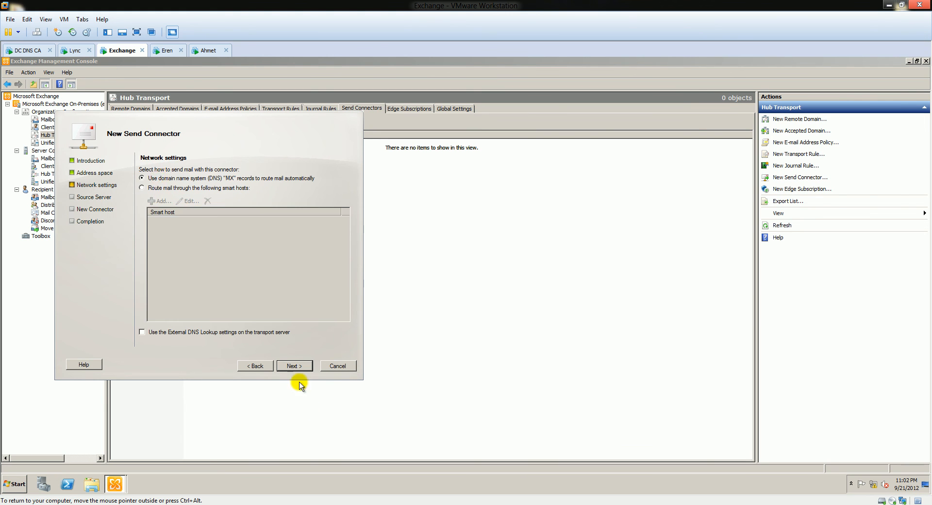
# - Create the Send Connector with DNS MX routing and EXCHANGE as the source server, and finish the wizard
pyautogui.click(301, 367)
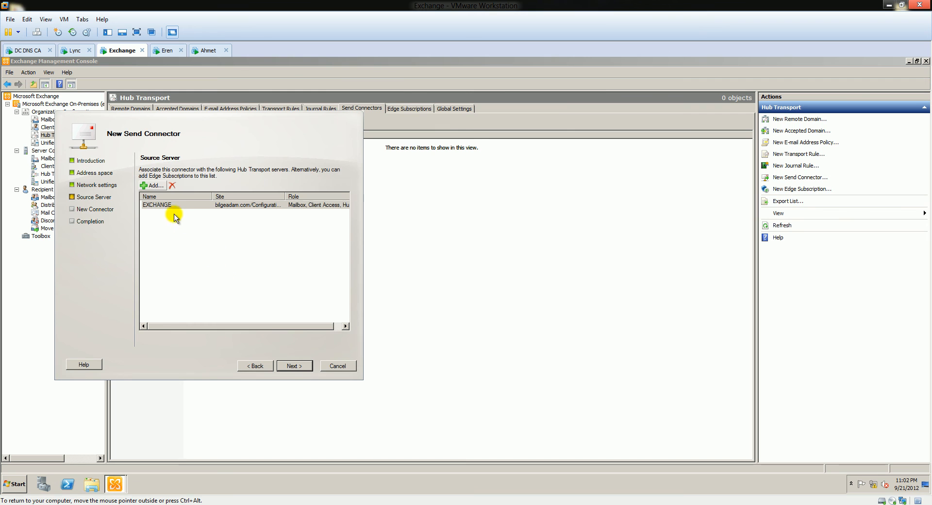
pyautogui.click(165, 204)
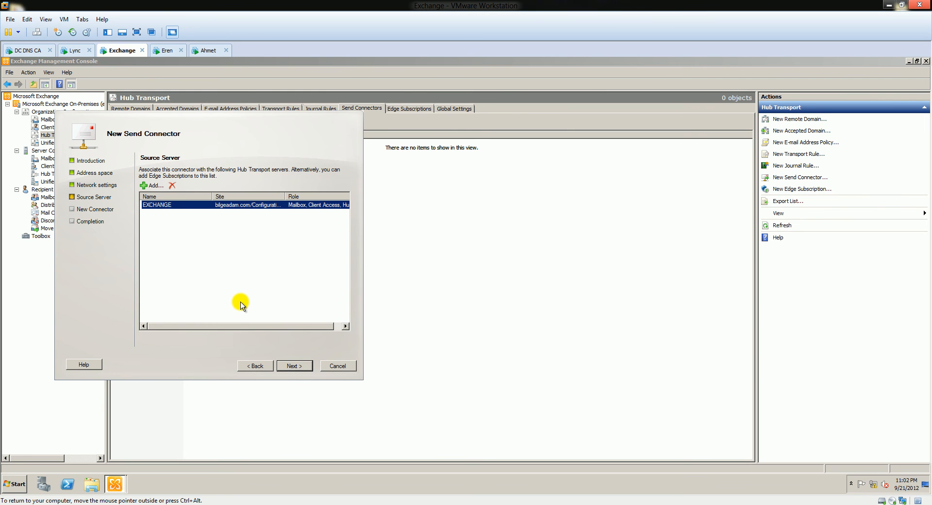
pyautogui.click(293, 365)
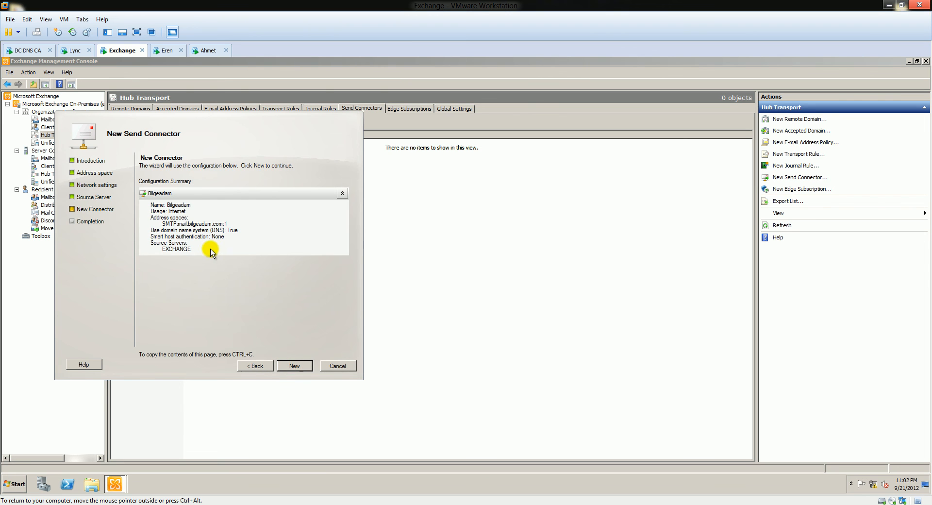
pyautogui.click(300, 365)
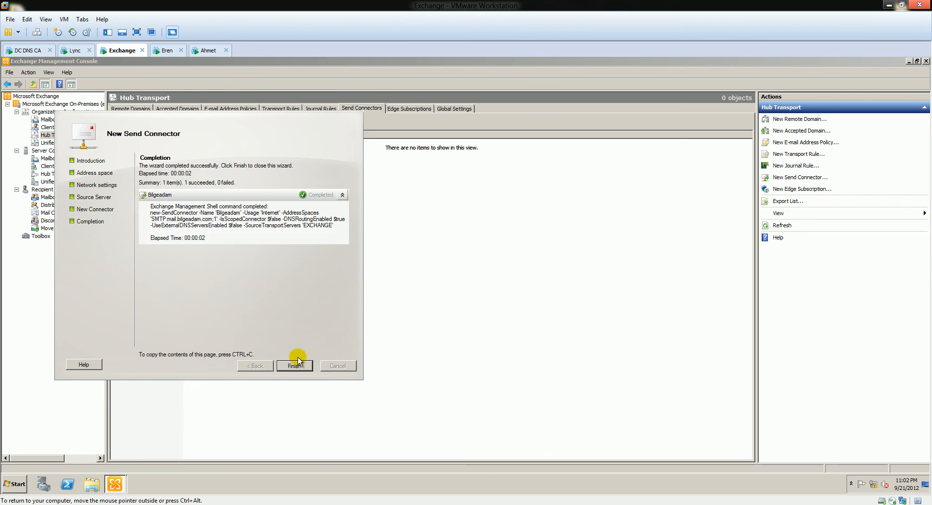
pyautogui.click(294, 366)
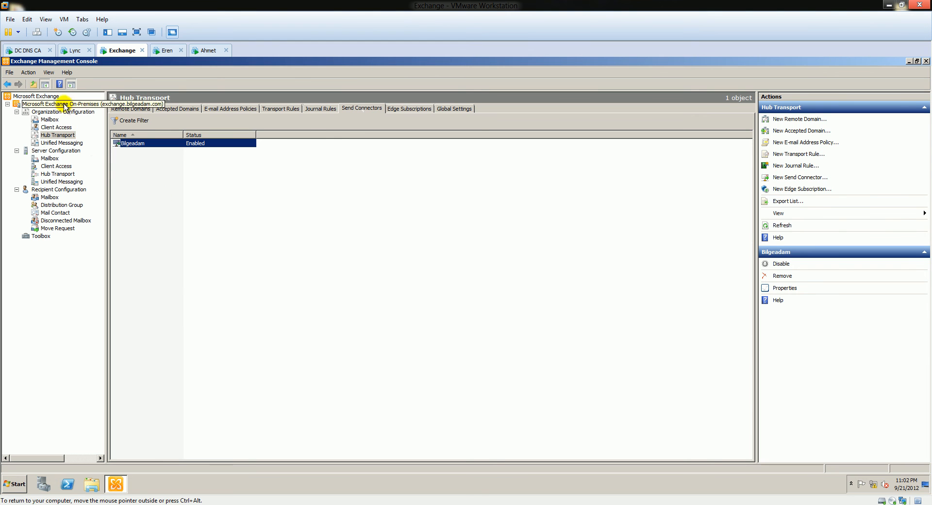
# - Allow Anonymous users in the permission groups of the Default EXCHANGE receive connector under the server's Hub Transport configuration
pyautogui.click(57, 173)
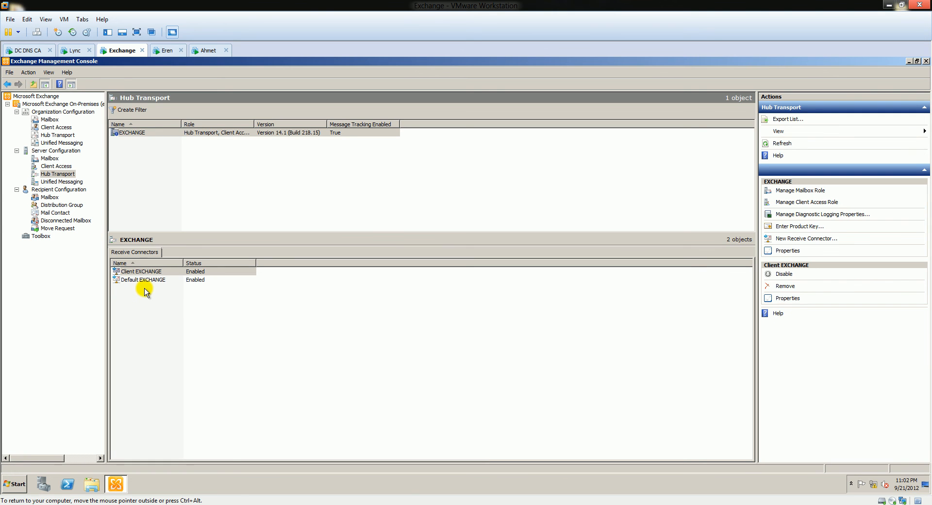
pyautogui.click(152, 280)
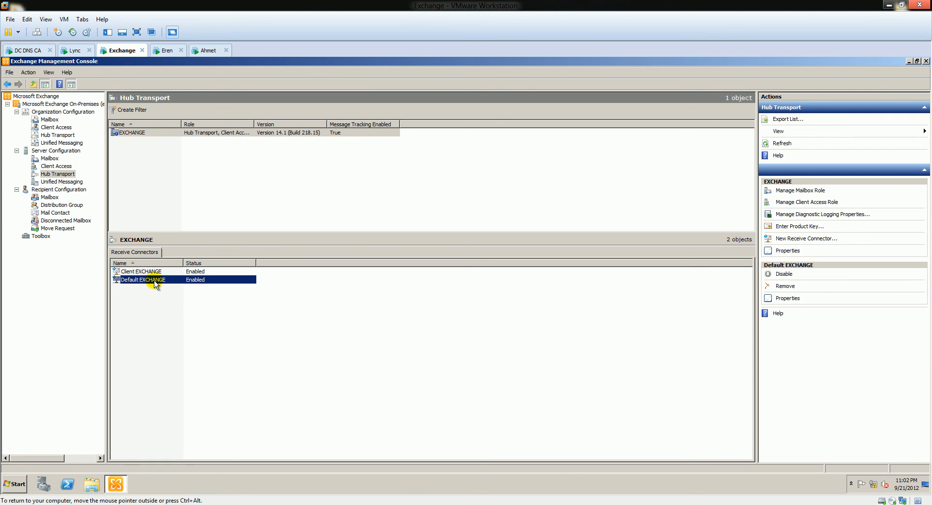
pyautogui.rightClick(154, 280)
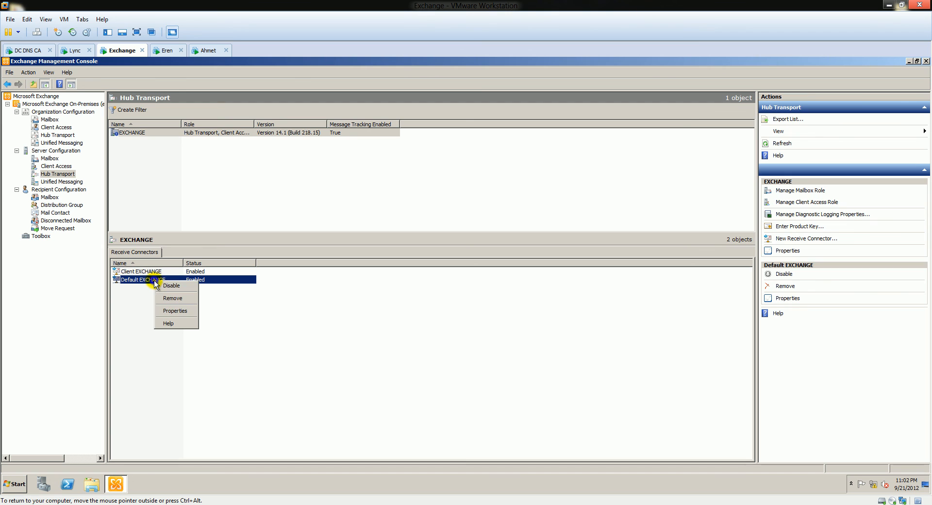
pyautogui.click(172, 310)
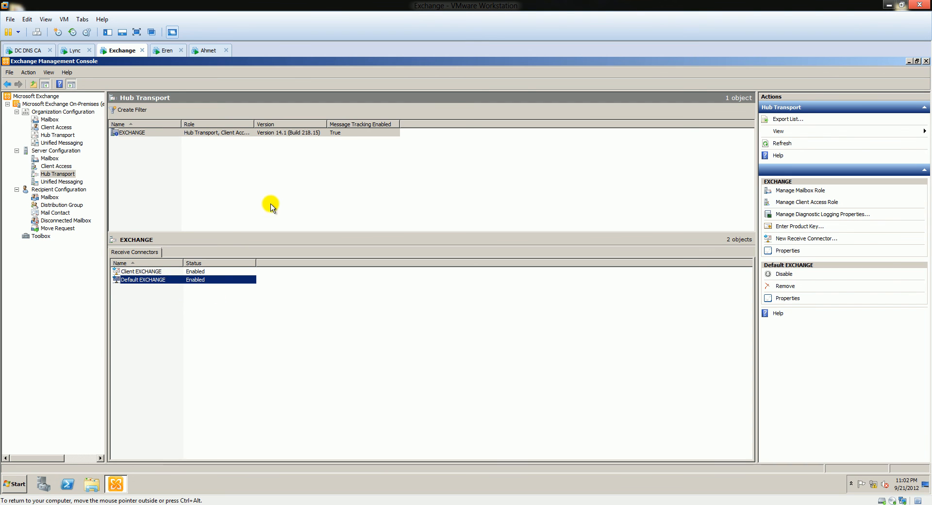
pyautogui.click(160, 128)
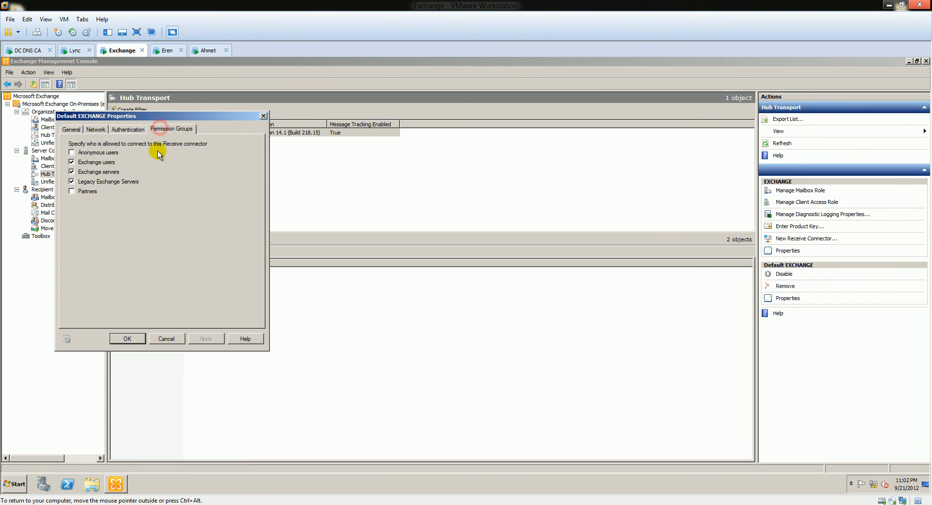
pyautogui.click(71, 153)
pyautogui.click(127, 339)
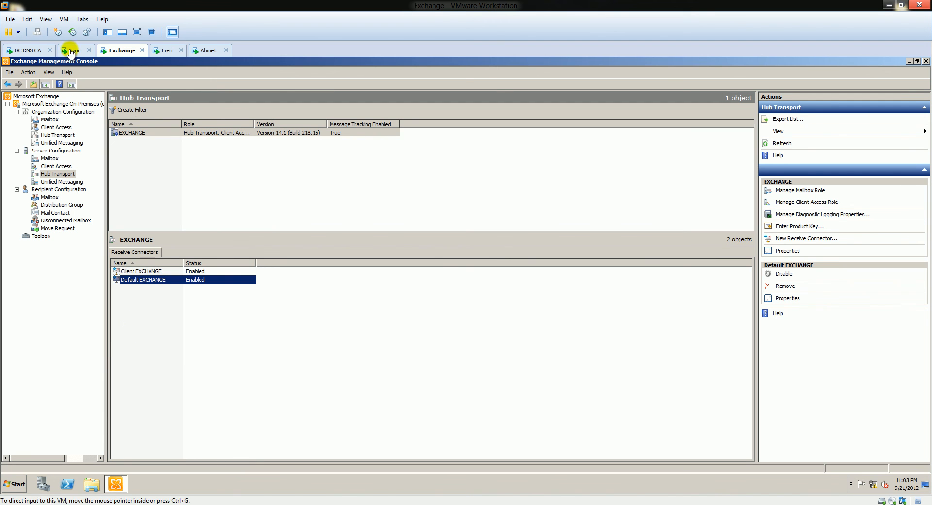
# - Switch to DNS Manager on the DC DNS CA virtual machine and add a host record named mail with IP address 192.168.1.4 to bilgeadam.com
pyautogui.click(26, 49)
pyautogui.click(169, 302)
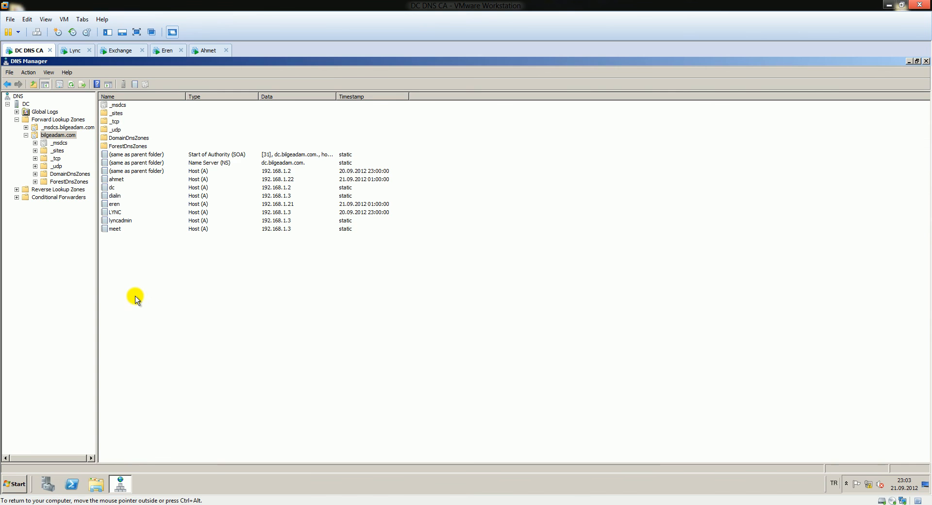
pyautogui.rightClick(157, 286)
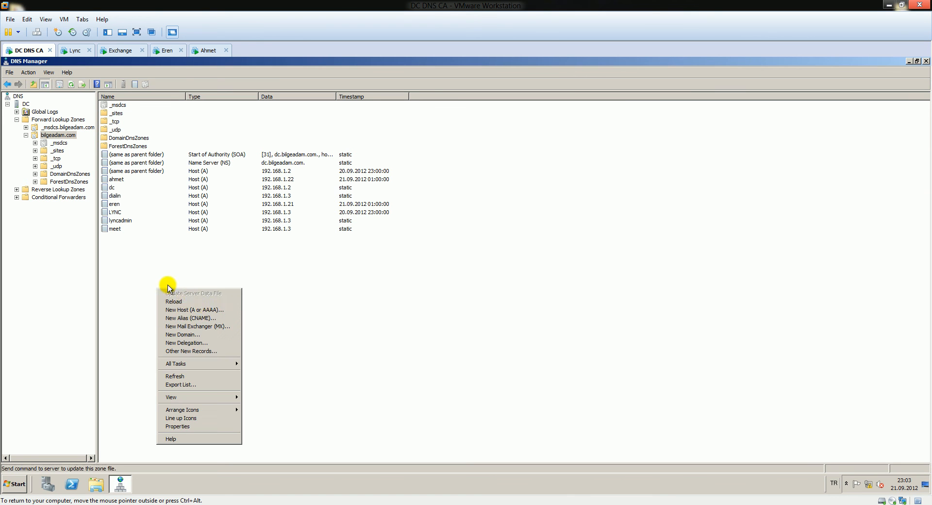
pyautogui.click(206, 312)
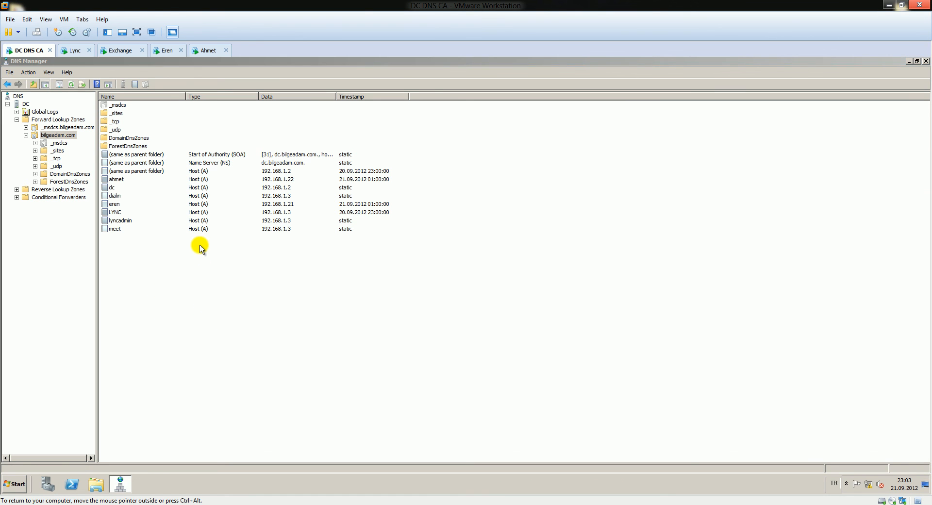
pyautogui.write('mail')
pyautogui.press('Tab')
pyautogui.write('192ç16')
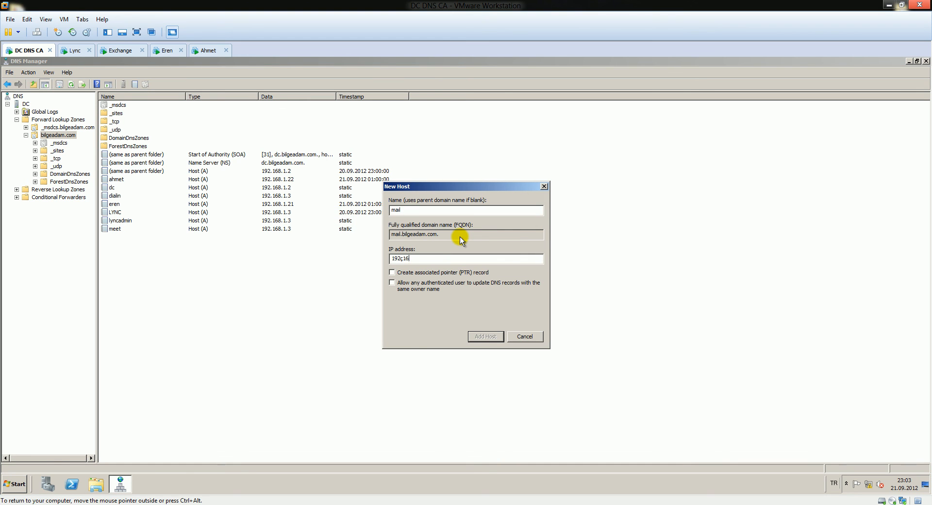
pyautogui.write('8ç1ç4')
pyautogui.press('BackSpace')
pyautogui.press('BackSpace')
pyautogui.press('BackSpace')
pyautogui.press('BackSpace')
pyautogui.press('BackSpace')
pyautogui.press('BackSpace')
pyautogui.press('BackSpace')
pyautogui.press('BackSpace')
pyautogui.write('.168.1.4')
pyautogui.click(484, 336)
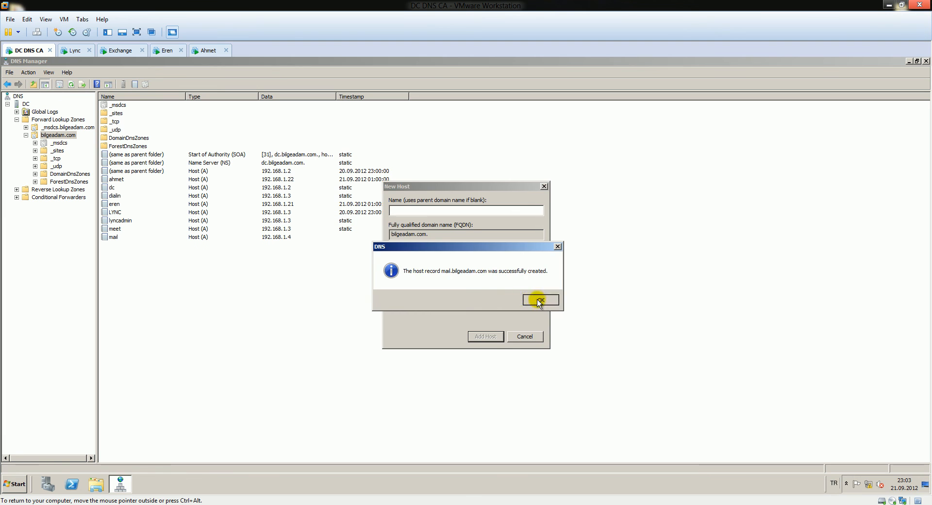
pyautogui.click(533, 298)
pyautogui.click(528, 333)
pyautogui.rightClick(167, 298)
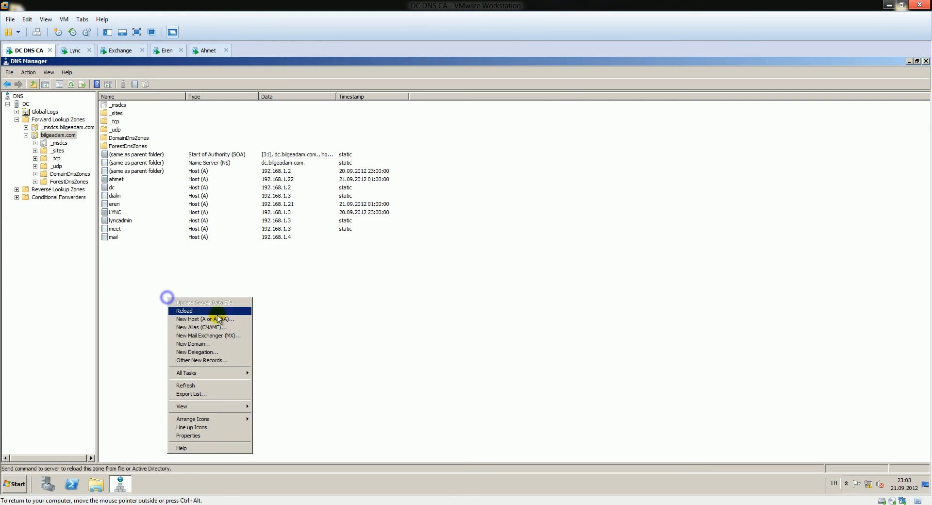
pyautogui.click(232, 336)
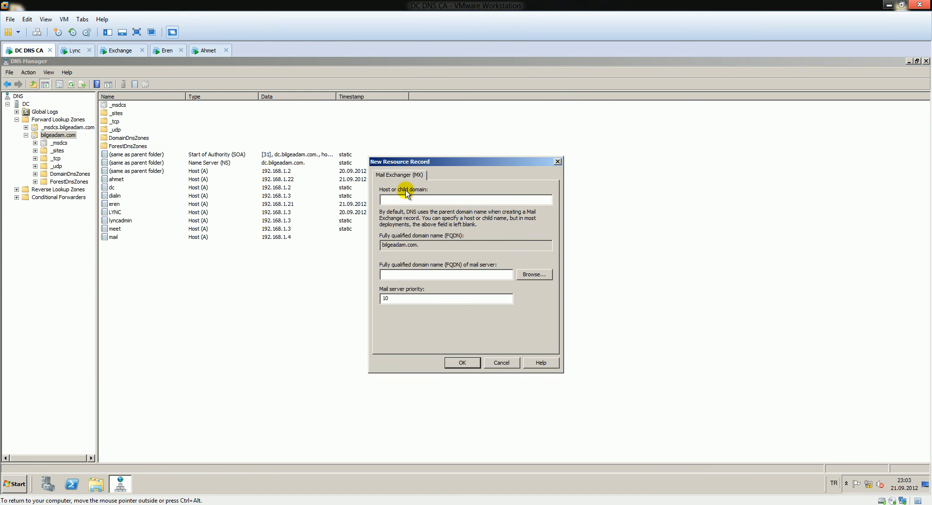
pyautogui.write('mail')
pyautogui.click(531, 274)
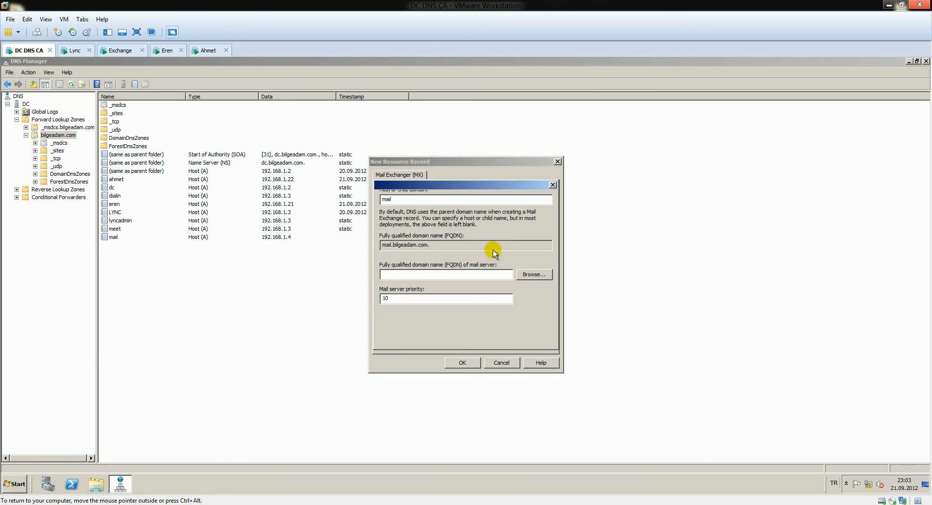
pyautogui.doubleClick(393, 233)
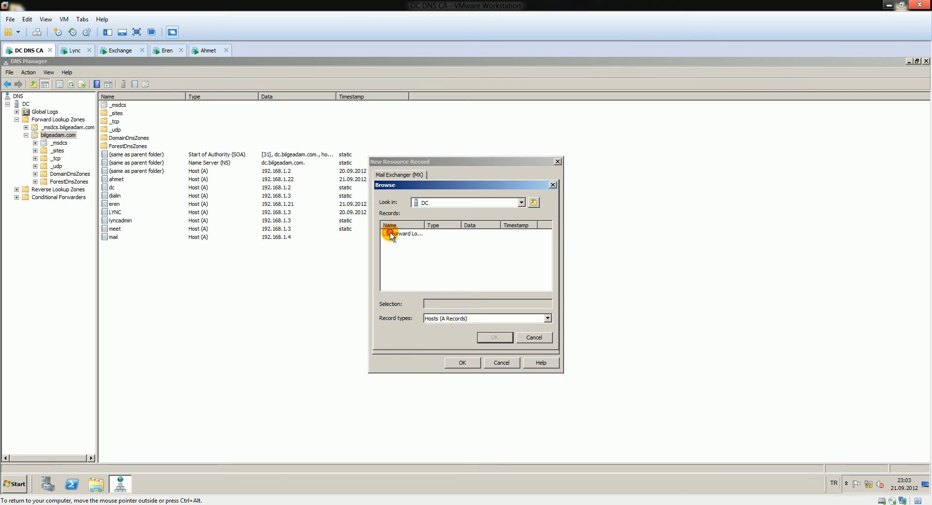
pyautogui.doubleClick(397, 234)
pyautogui.doubleClick(397, 242)
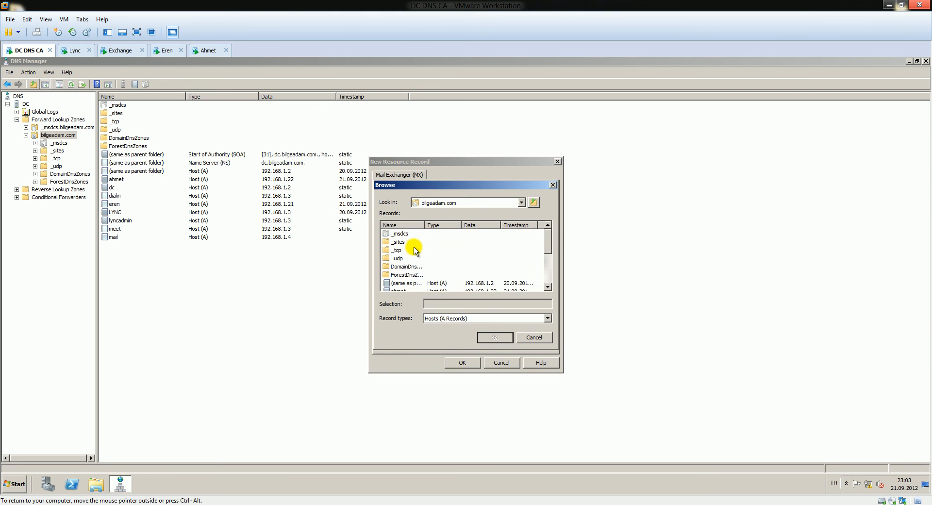
pyautogui.scroll(-4, 413, 260)
pyautogui.click(548, 224)
pyautogui.click(547, 224)
pyautogui.click(548, 225)
pyautogui.moveTo(549, 246); pyautogui.dragTo(546, 289)
pyautogui.click(394, 282)
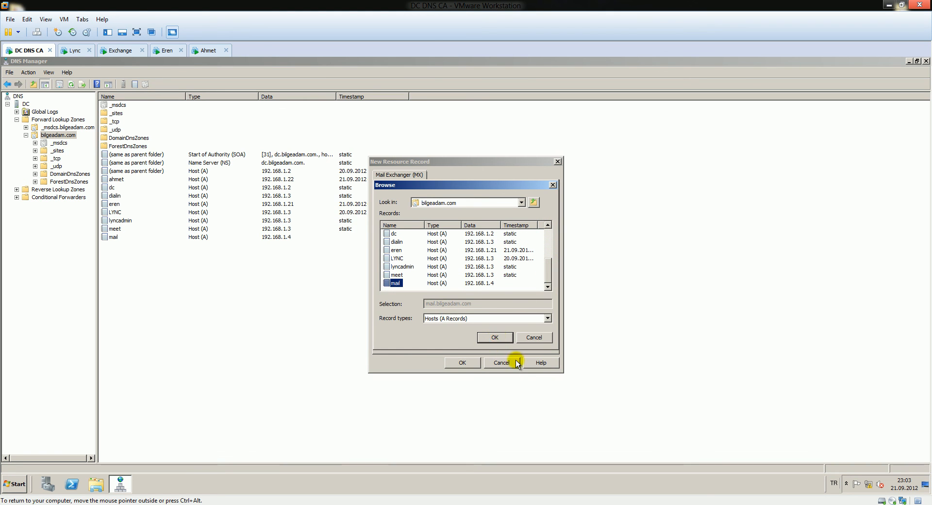
pyautogui.click(533, 337)
pyautogui.click(502, 362)
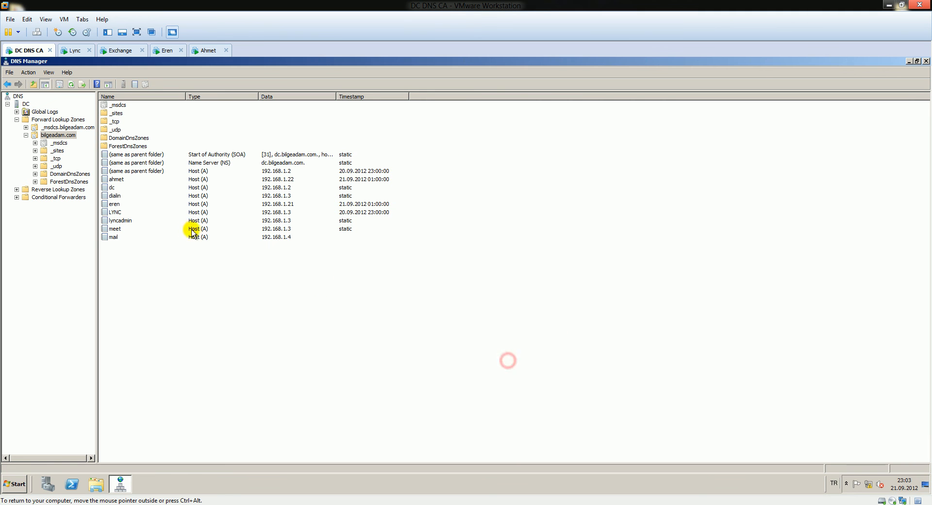
# - Check the properties of the mail host record in bilgeadam.com and delete the record
pyautogui.click(114, 237)
pyautogui.rightClick(119, 239)
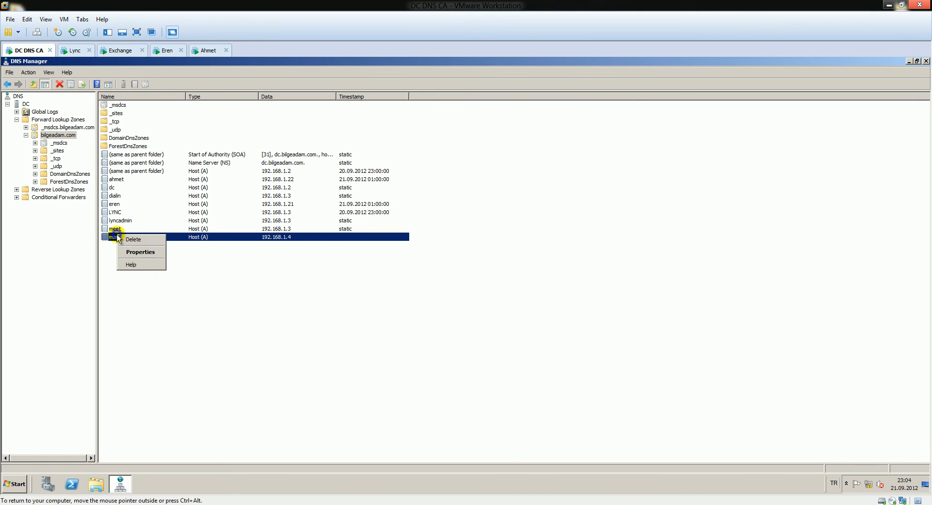
pyautogui.click(150, 257)
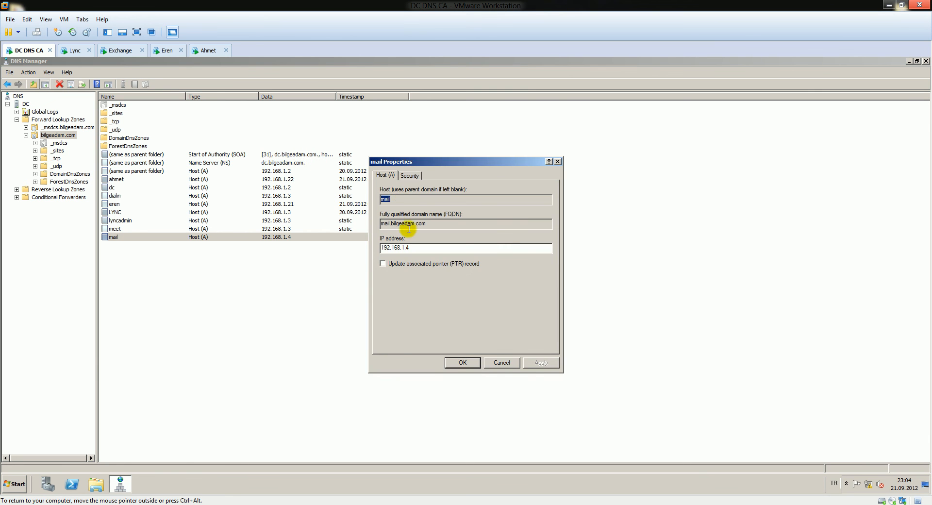
pyautogui.click(501, 362)
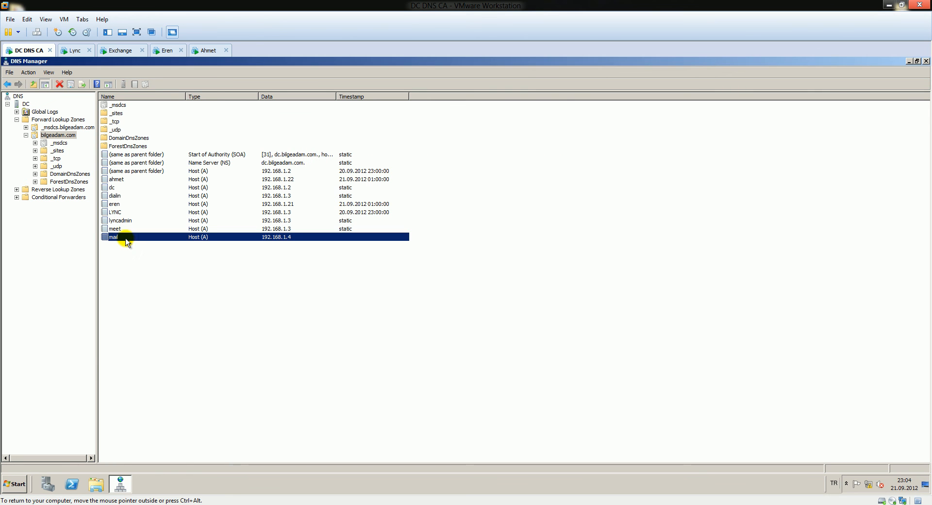
pyautogui.press('Delete')
pyautogui.click(491, 299)
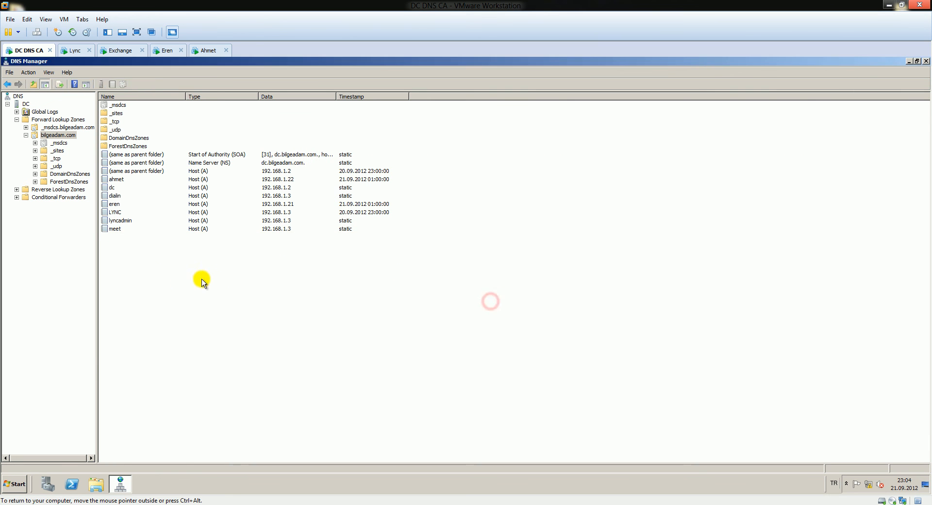
# - Add a new host record named mail with IP address 192.168.1.4 to the bilgeadam.com zone
pyautogui.rightClick(161, 278)
pyautogui.click(214, 301)
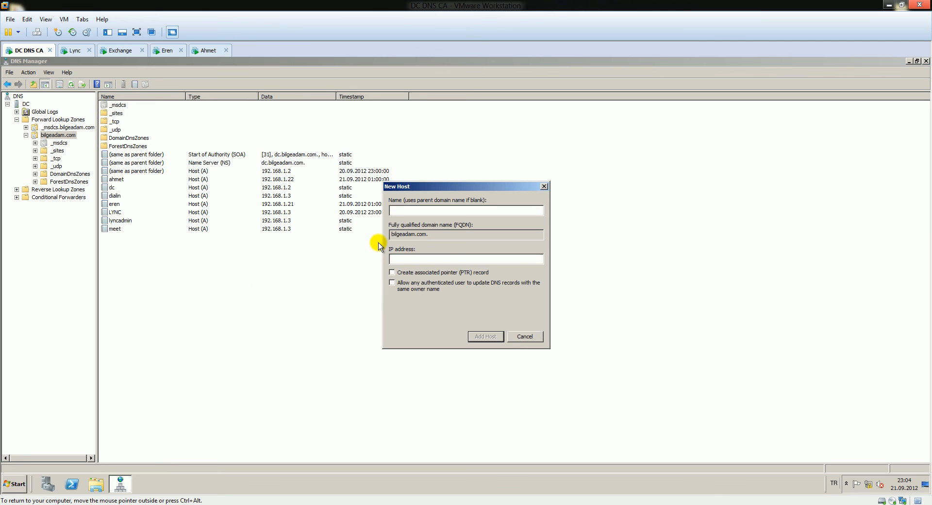
pyautogui.write('mail')
pyautogui.press('Tab')
pyautogui.write('4')
pyautogui.press('Return')
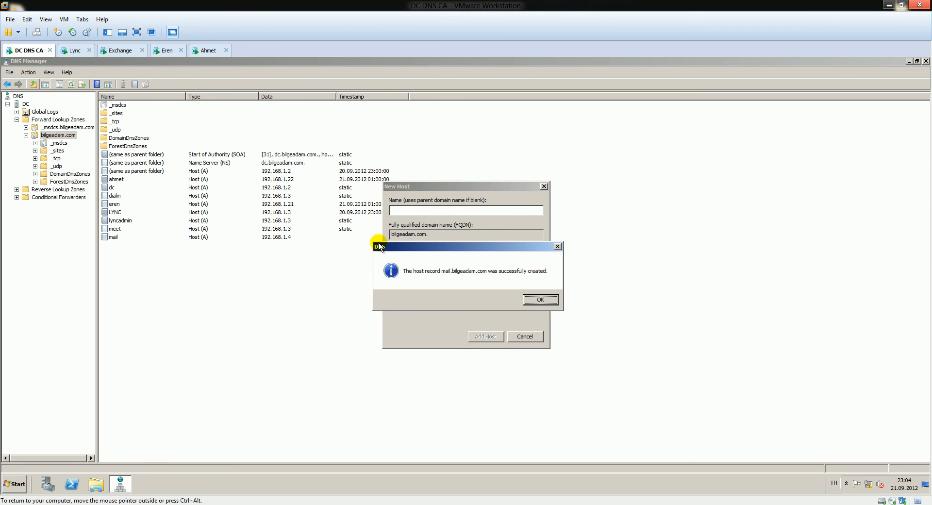
pyautogui.press('Return')
pyautogui.click(528, 338)
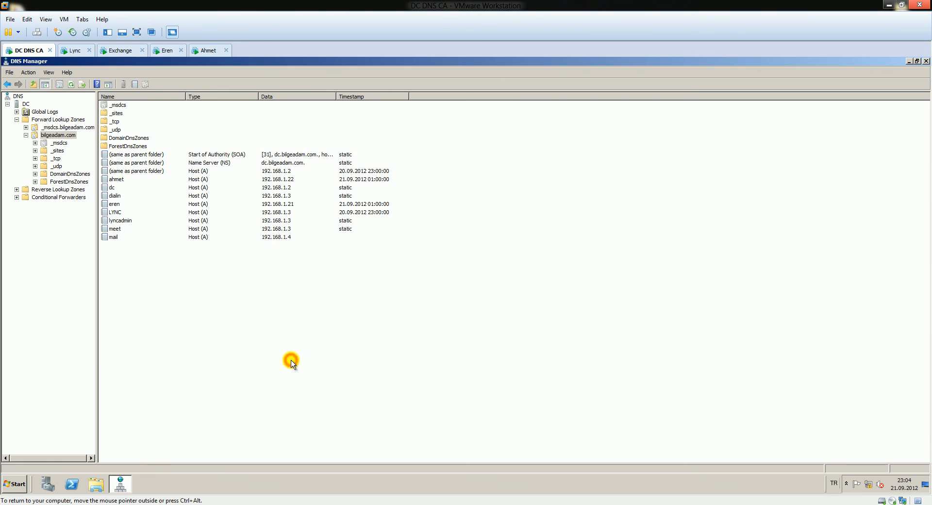
# - Refresh the bilgeadam.com zone and create an MX record for mail that uses the mail.bilgeadam.com host as its mail server
pyautogui.press('F5')
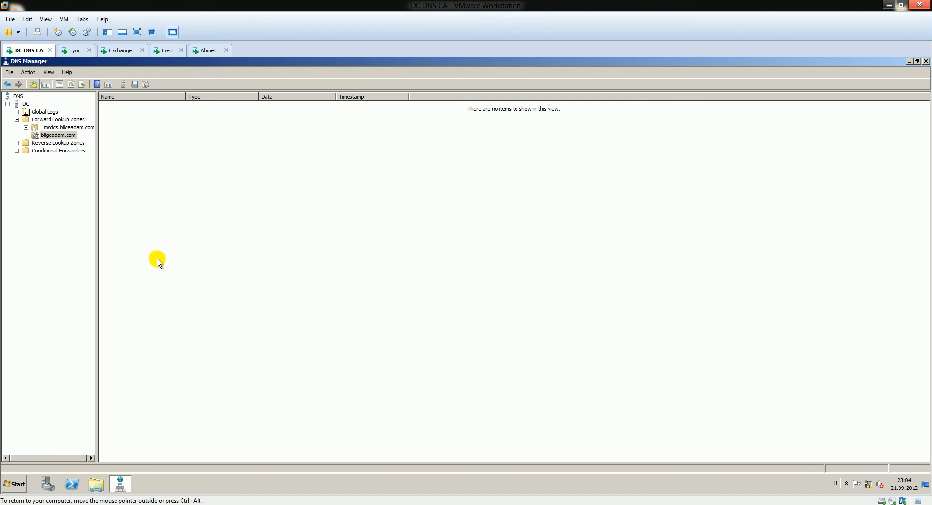
pyautogui.rightClick(140, 284)
pyautogui.click(197, 318)
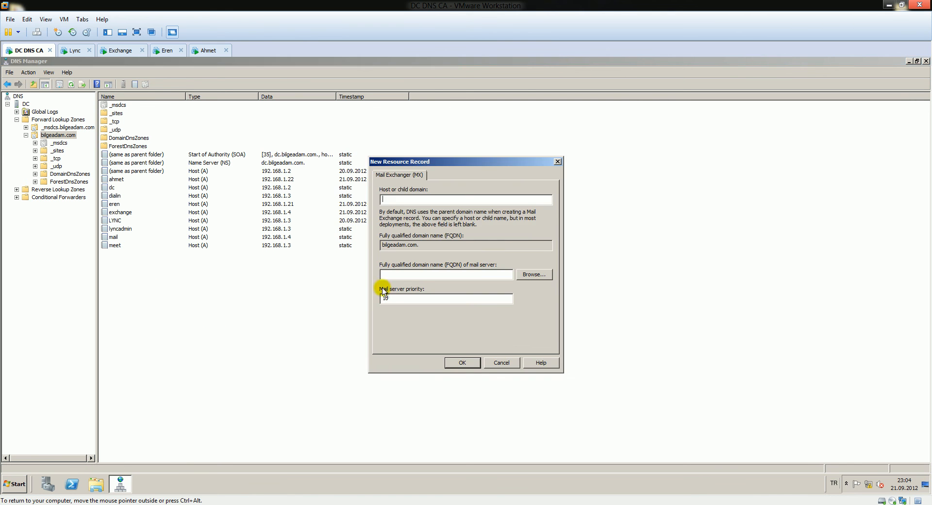
pyautogui.write('mail')
pyautogui.click(527, 268)
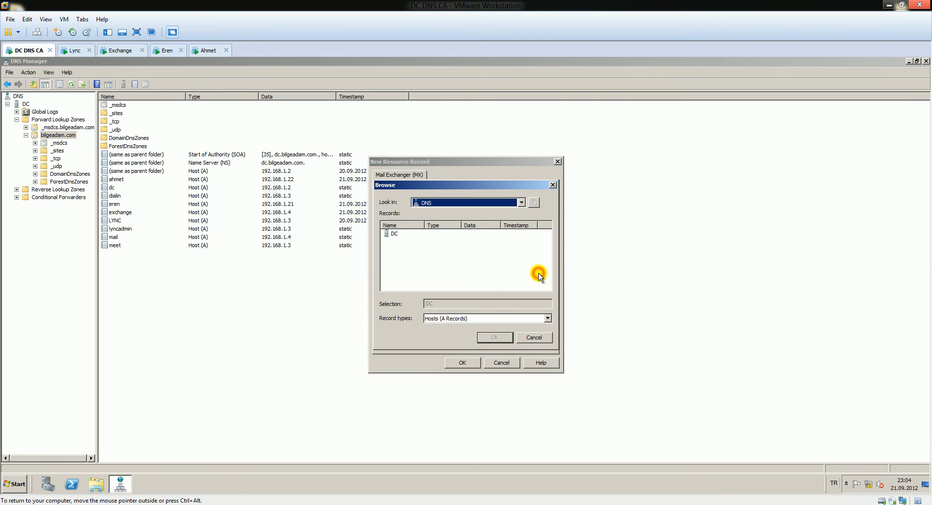
pyautogui.doubleClick(396, 235)
pyautogui.doubleClick(401, 237)
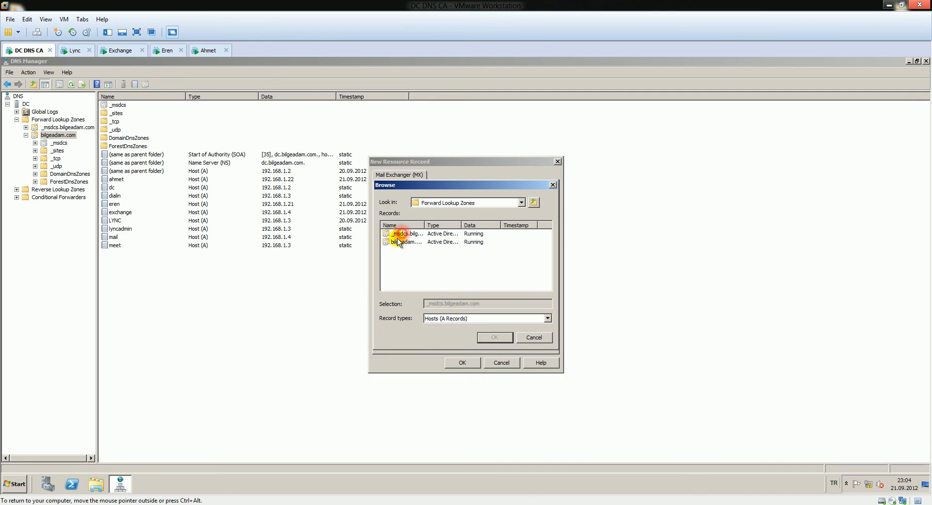
pyautogui.doubleClick(398, 242)
pyautogui.scroll(-4, 415, 252)
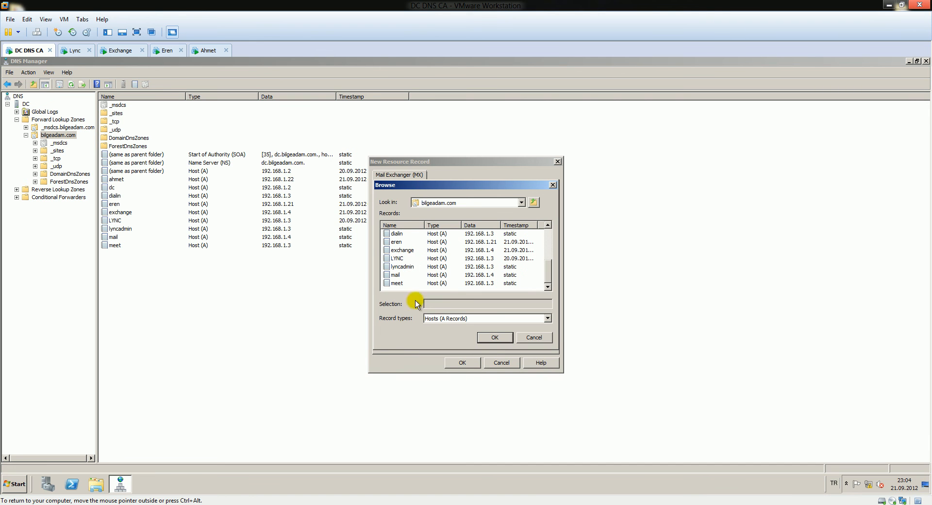
pyautogui.click(396, 275)
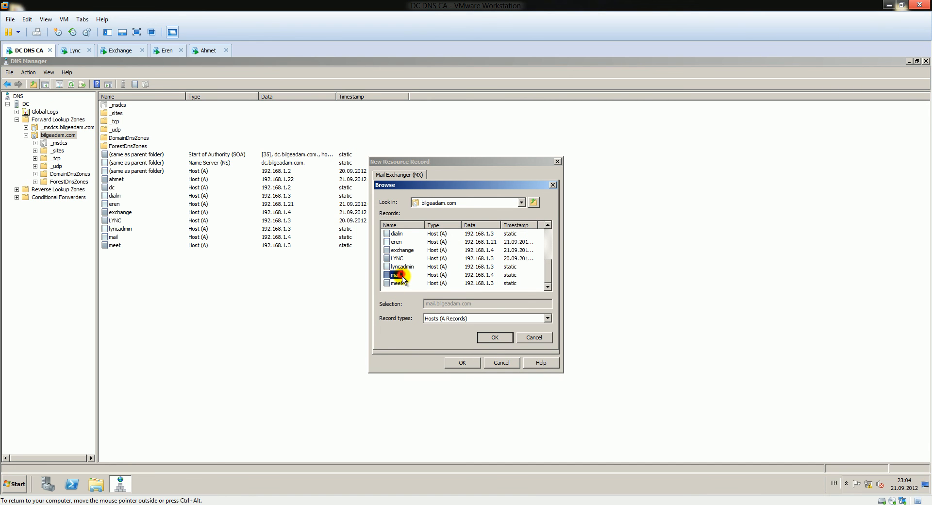
pyautogui.click(493, 337)
pyautogui.click(469, 362)
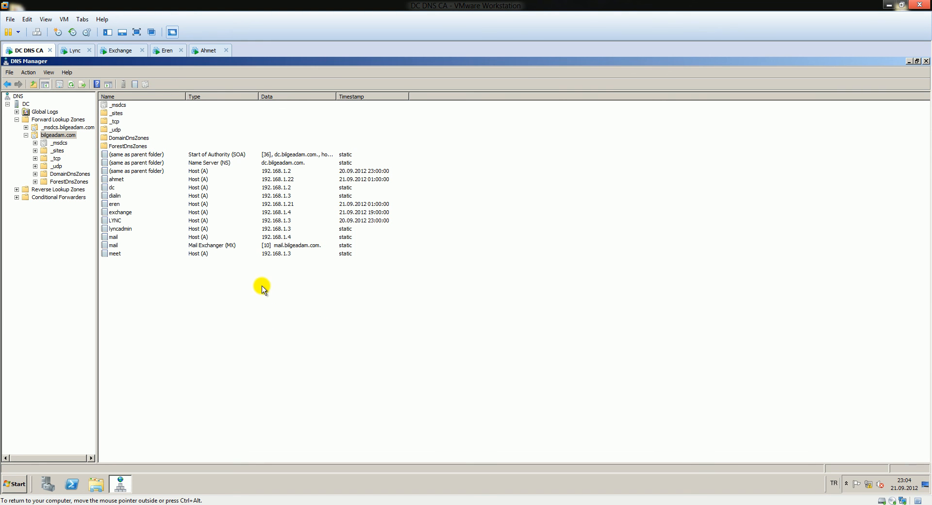
# - Switch to the Exchange virtual machine and review the bilgeadam.com accepted domain's properties in the organization's Hub Transport configuration
pyautogui.click(123, 50)
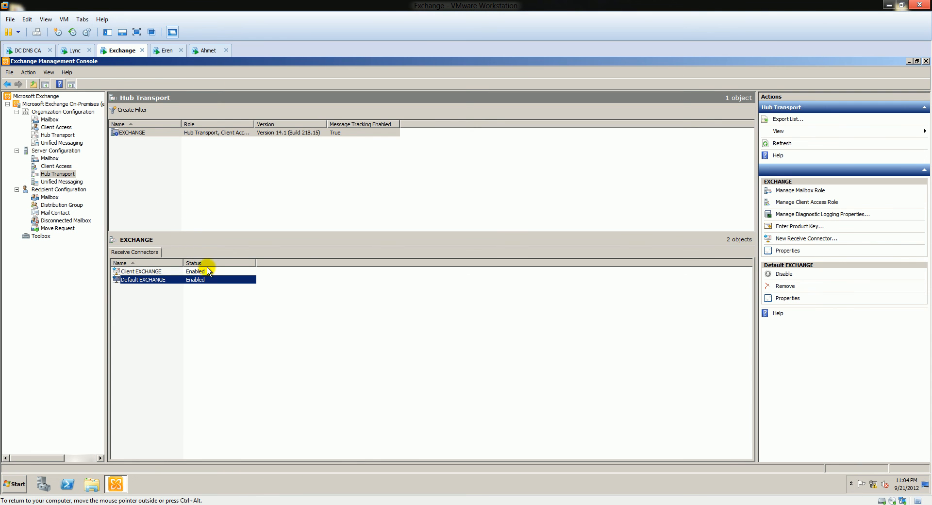
pyautogui.click(62, 112)
pyautogui.click(58, 135)
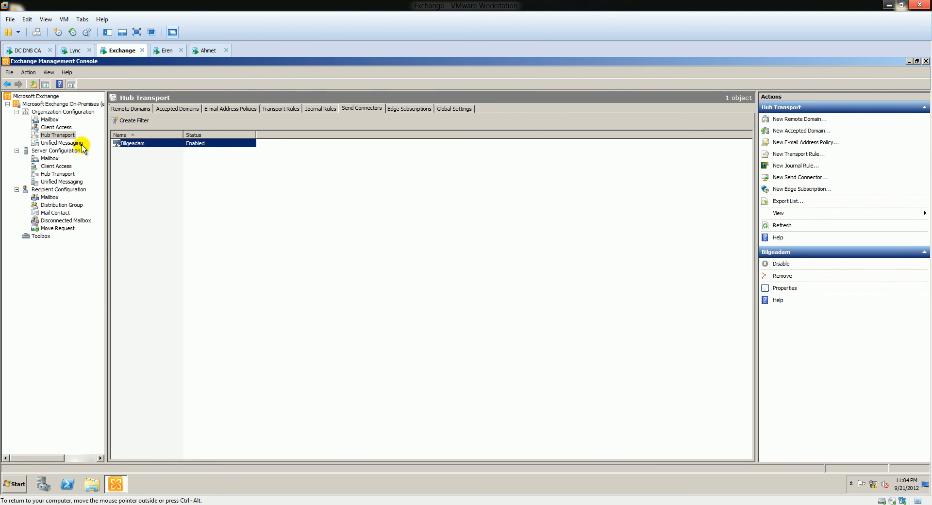
pyautogui.click(183, 109)
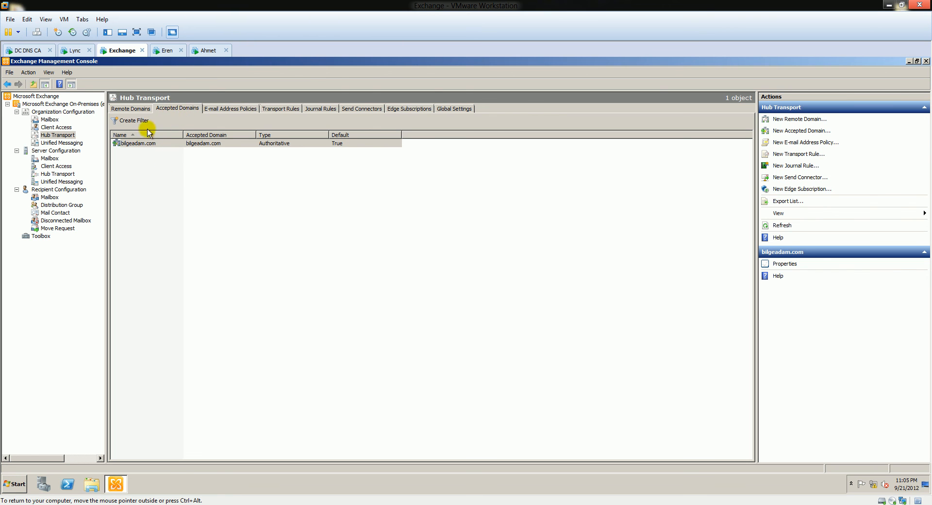
pyautogui.click(145, 144)
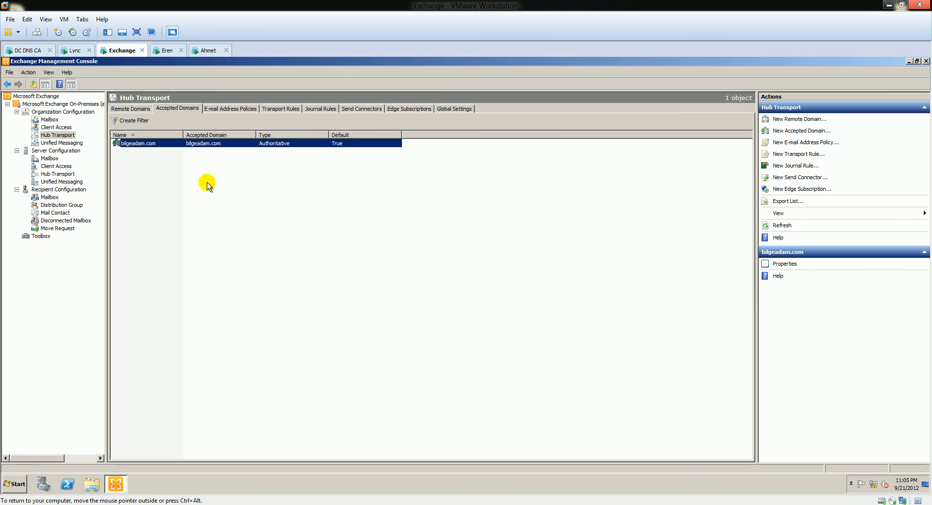
pyautogui.doubleClick(144, 145)
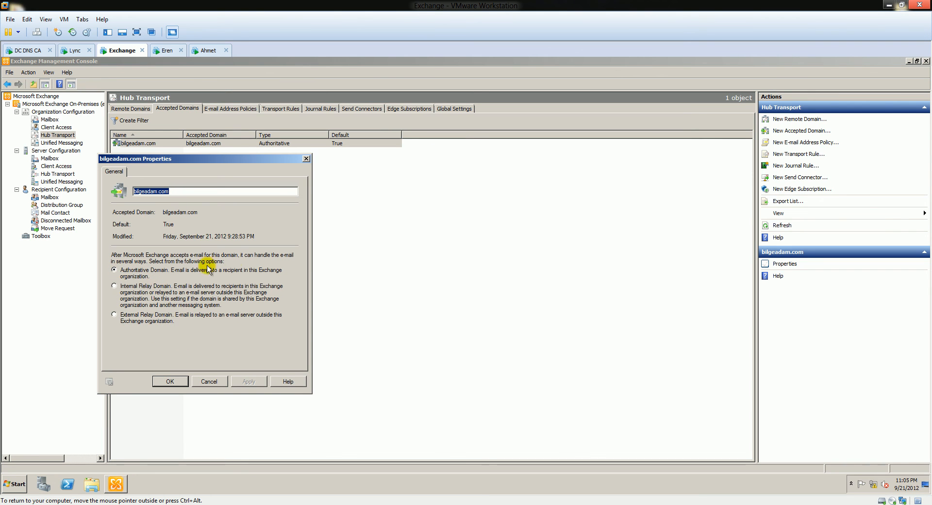
pyautogui.click(174, 379)
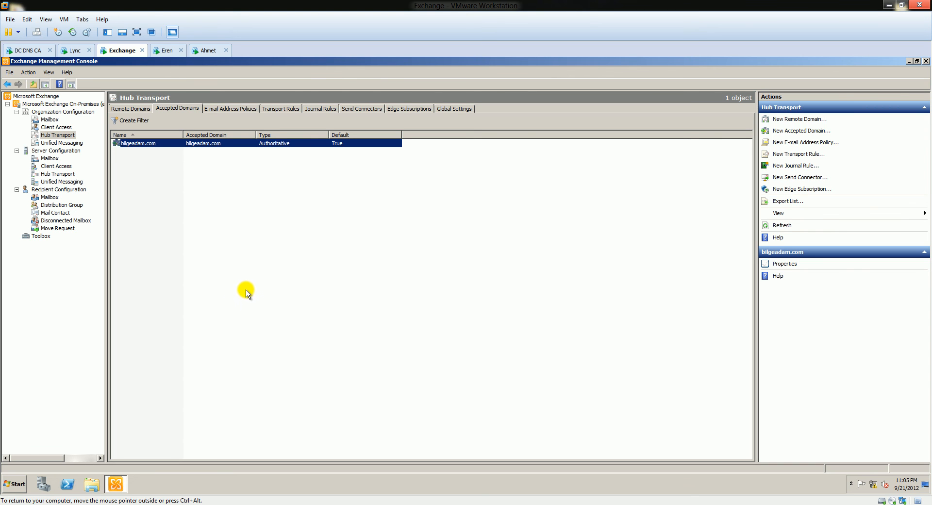
# - Start a new e-mail address policy in the organization's Hub Transport configuration and name it Bilgeadam Policy
pyautogui.click(222, 110)
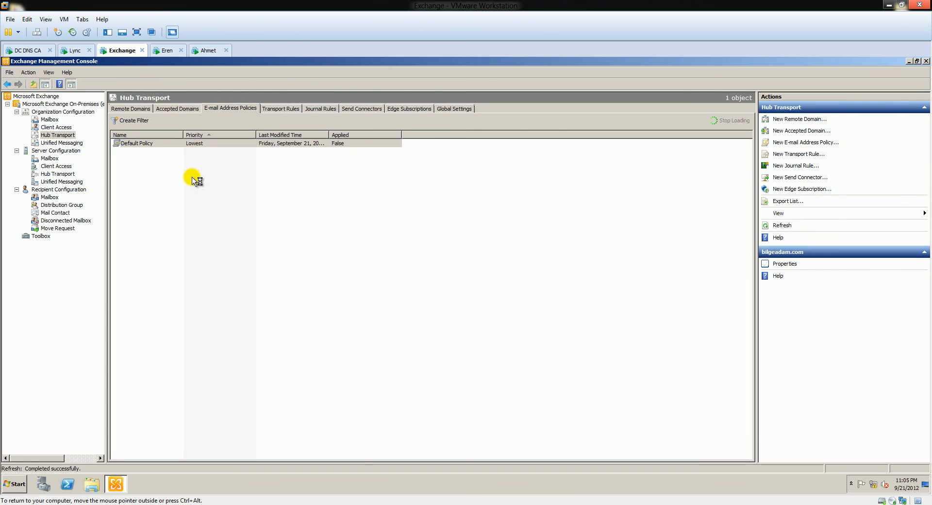
pyautogui.rightClick(138, 197)
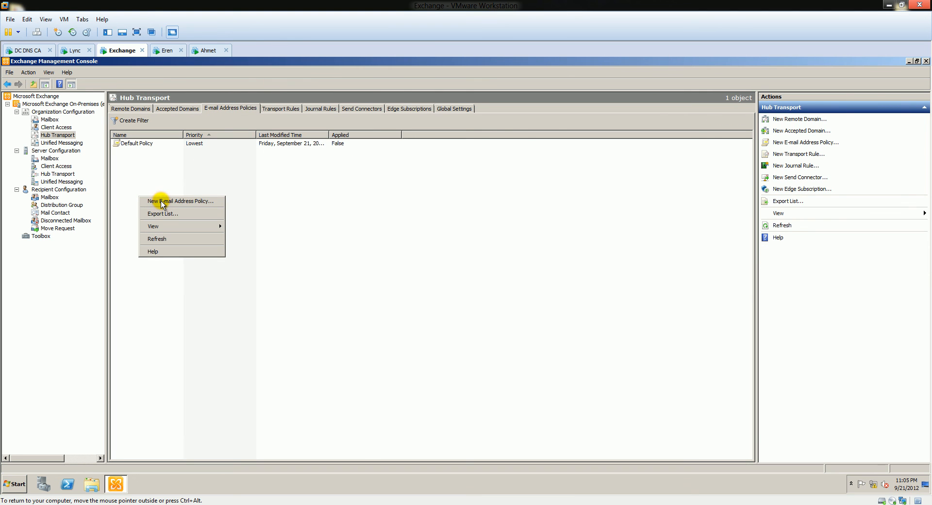
pyautogui.click(161, 202)
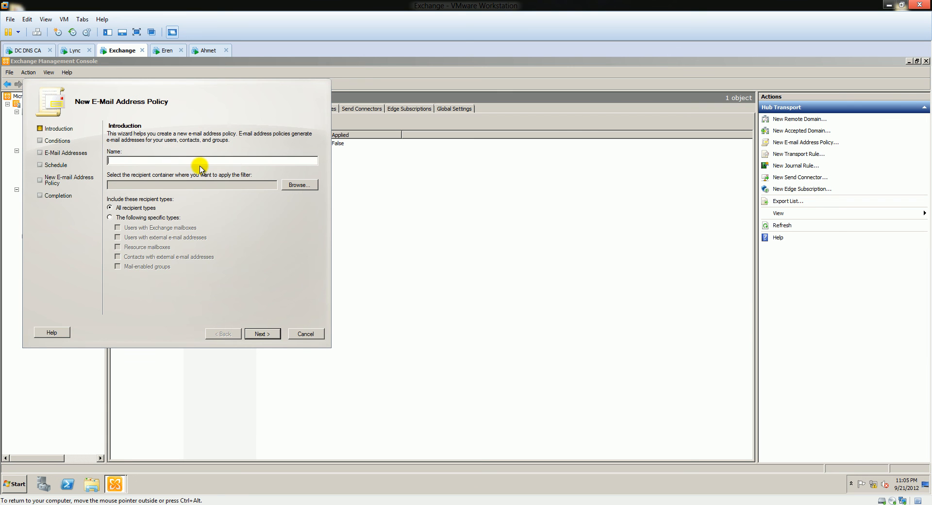
pyautogui.write('Bilgeadam Policy')
pyautogui.press('BackSpace')
pyautogui.press('BackSpace')
pyautogui.press('BackSpace')
pyautogui.write('icy')
# - Apply the policy to the bilgeadam.com/Users container and continue without conditions to the e-mail addresses page
pyautogui.click(300, 184)
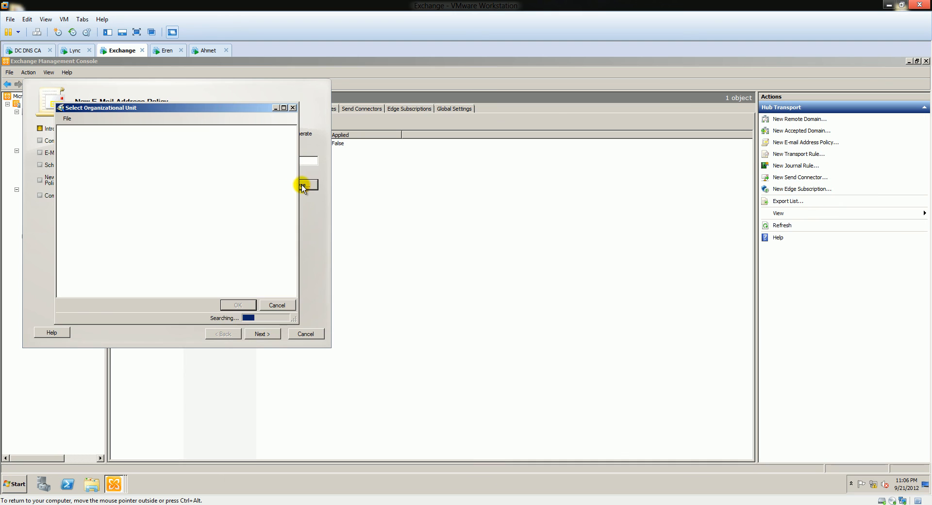
pyautogui.click(93, 144)
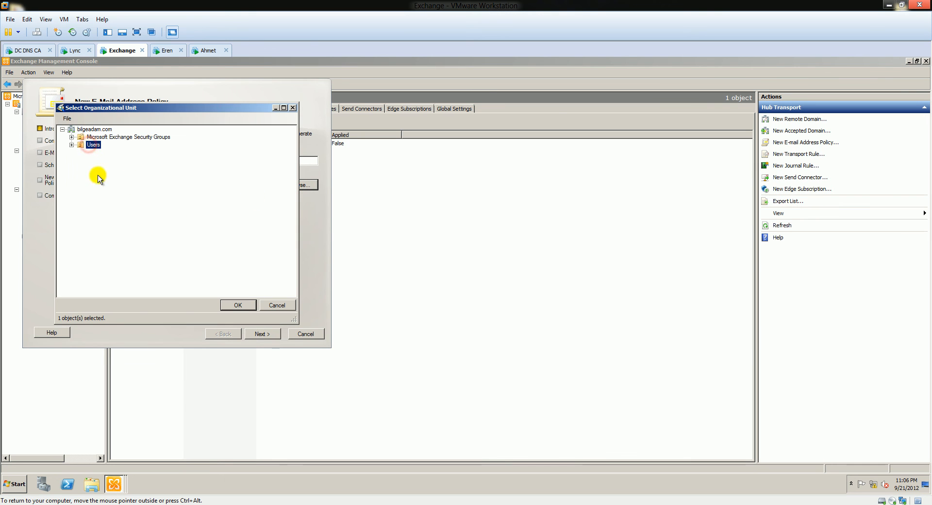
pyautogui.click(72, 145)
pyautogui.click(247, 305)
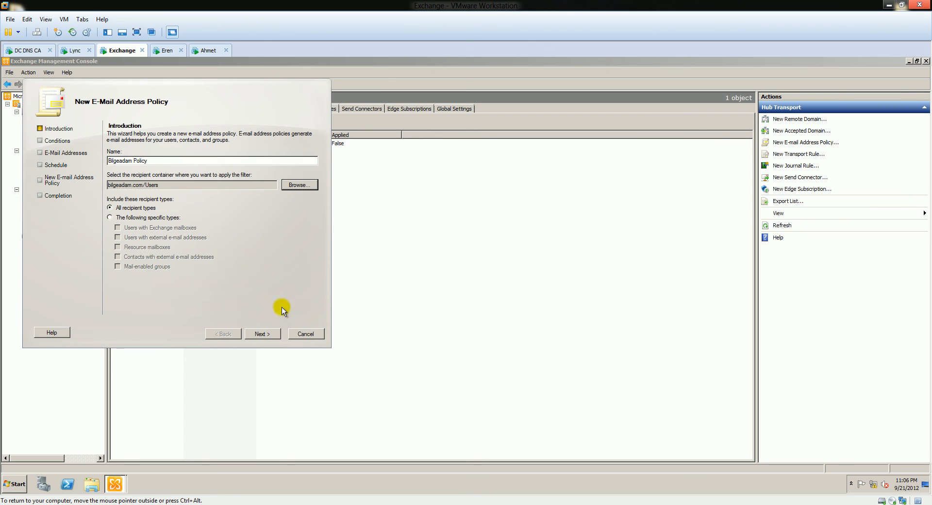
pyautogui.click(262, 334)
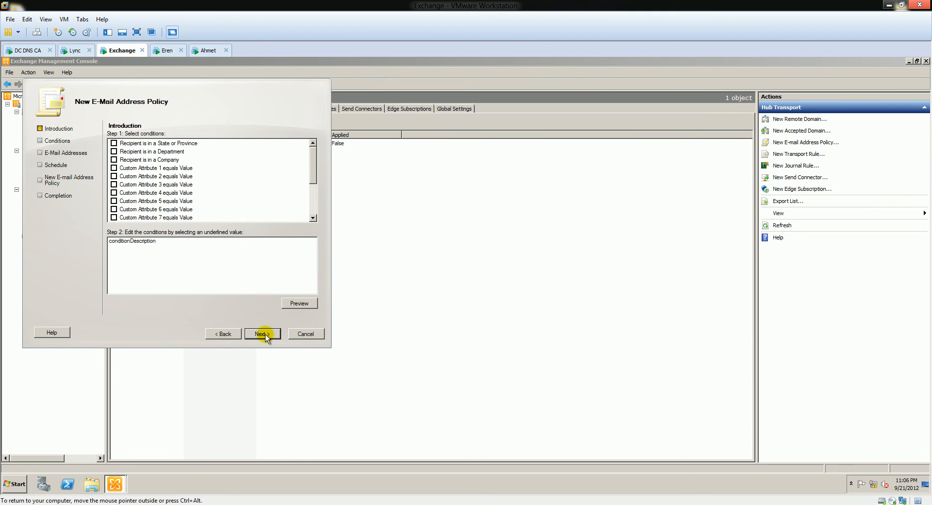
pyautogui.click(253, 334)
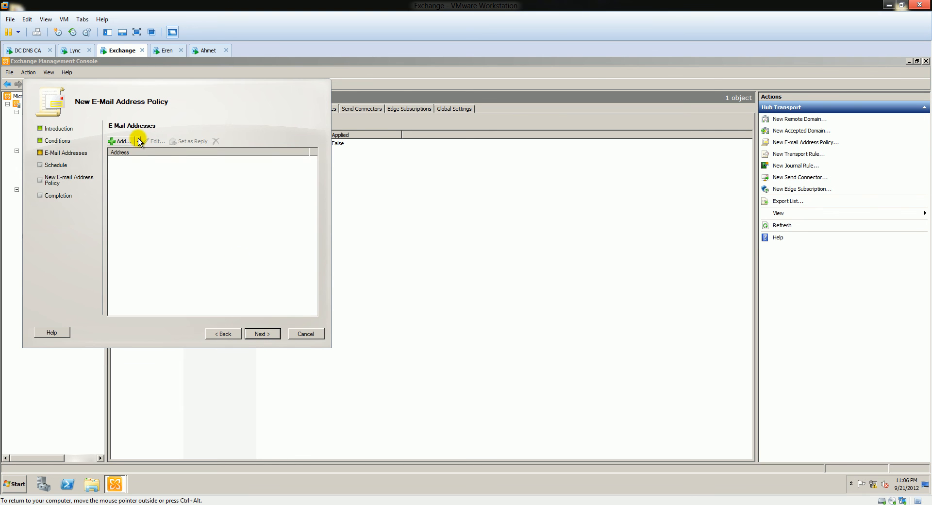
# - Add an SMTP e-mail address to the policy that uses the alias and the accepted domain bilgeadam.com
pyautogui.click(138, 141)
pyautogui.click(136, 153)
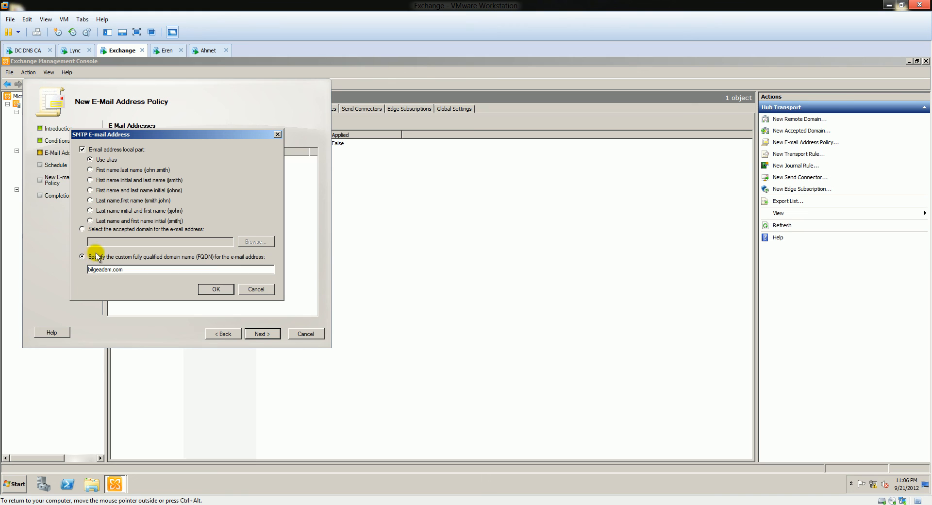
pyautogui.click(83, 229)
pyautogui.click(256, 241)
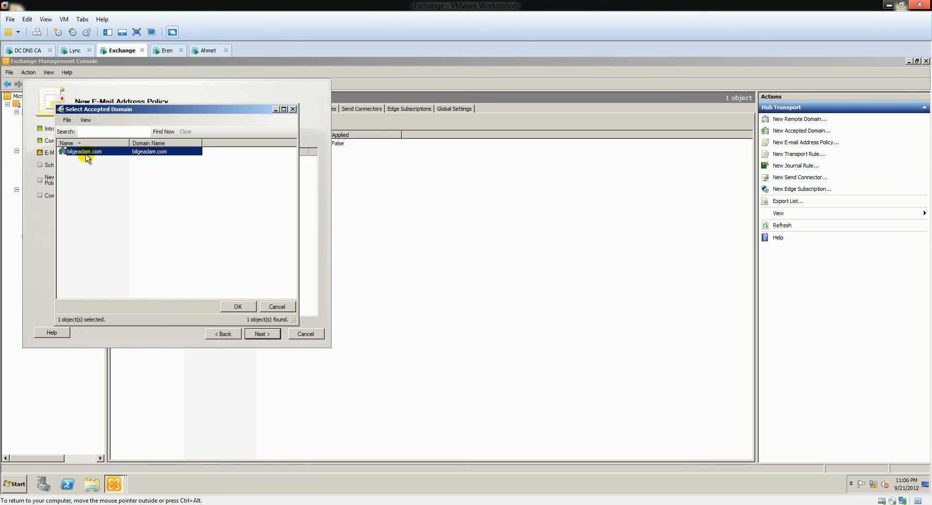
pyautogui.click(232, 307)
pyautogui.click(214, 288)
# - Schedule the policy to apply immediately, create it and finish the wizard
pyautogui.click(261, 333)
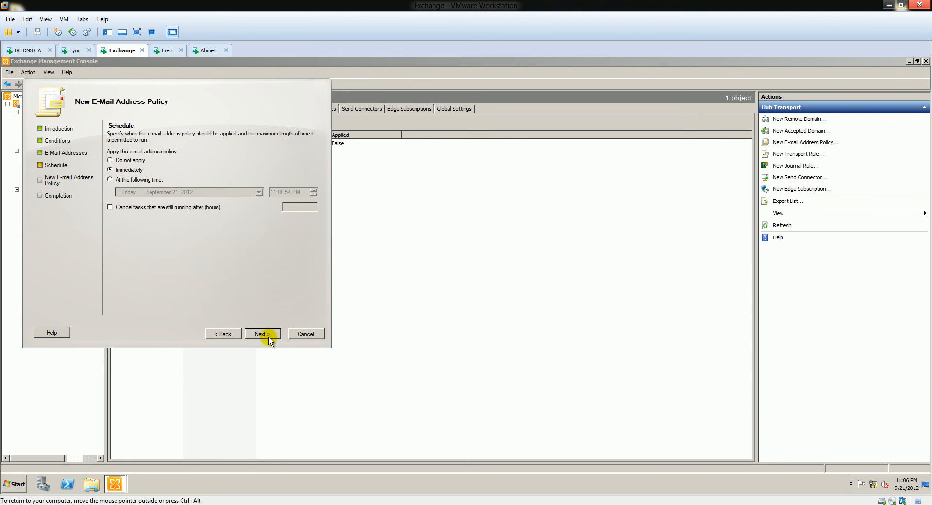
pyautogui.click(267, 335)
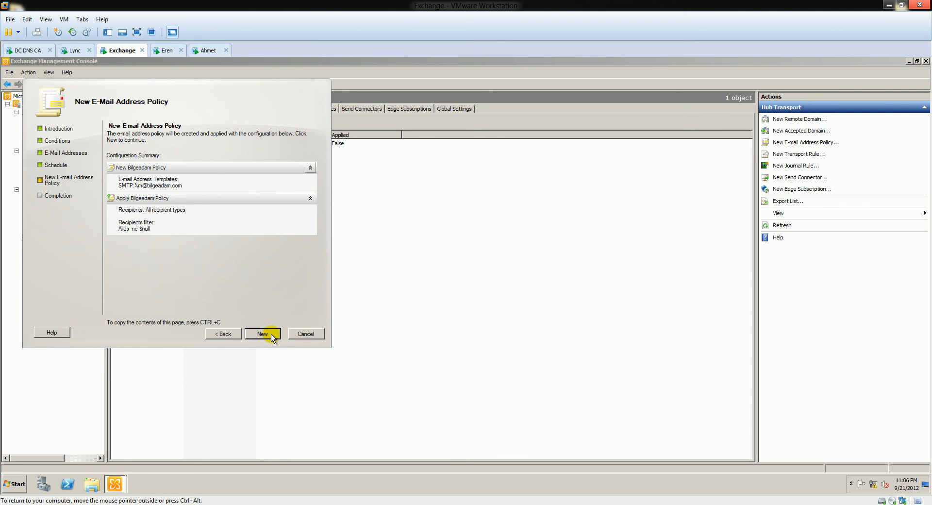
pyautogui.click(262, 333)
pyautogui.click(270, 334)
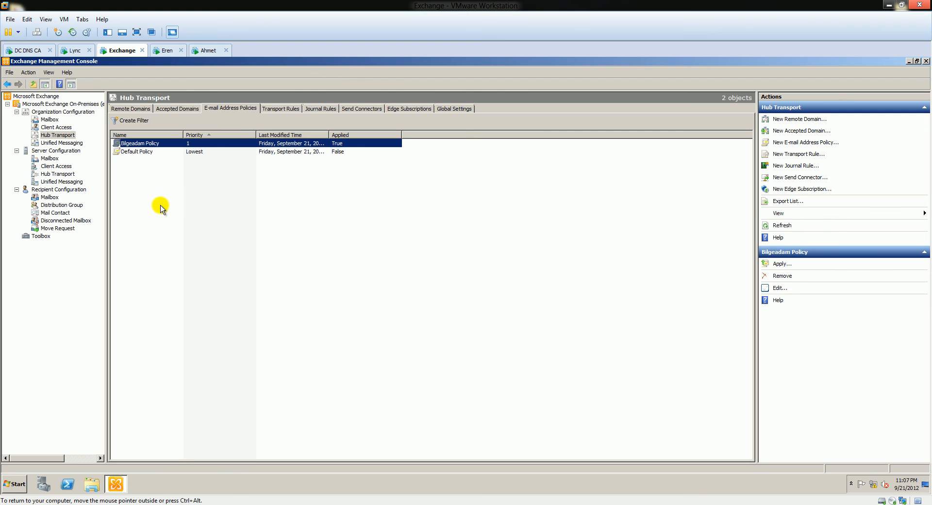
# - Start a new Exchange certificate for the EXCHANGE server with the friendly name mail, without enabling a wildcard
pyautogui.click(58, 151)
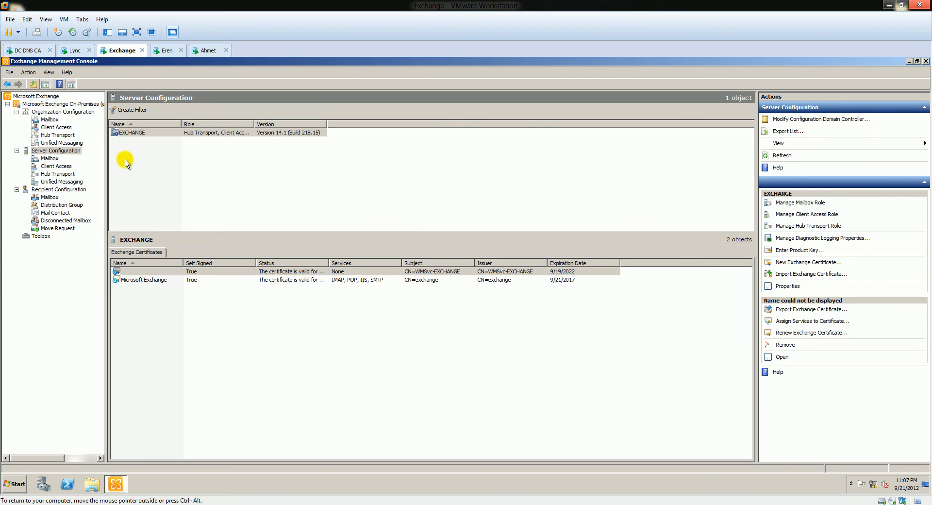
pyautogui.click(125, 132)
pyautogui.rightClick(132, 133)
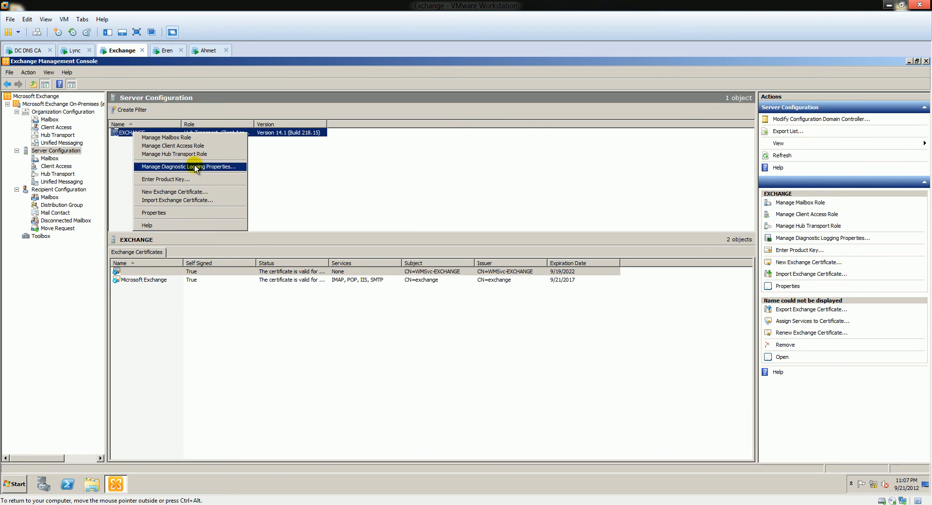
pyautogui.click(210, 193)
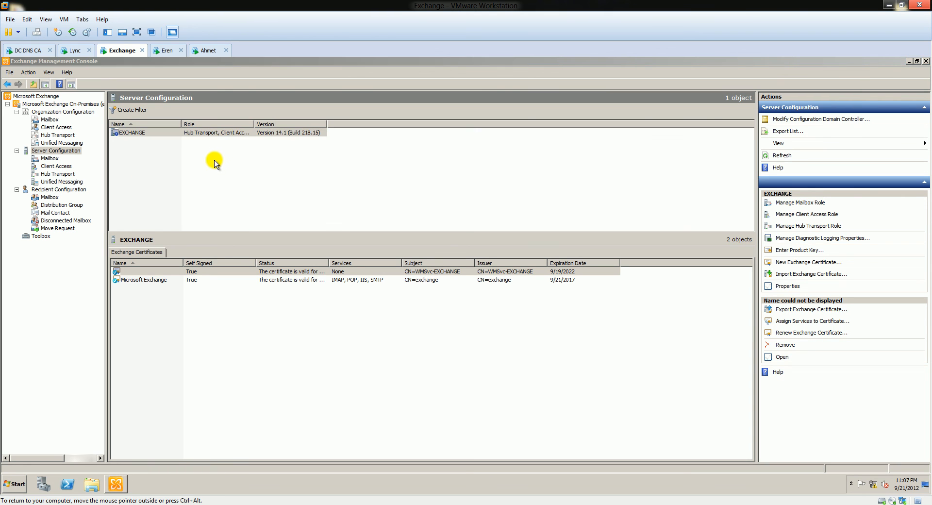
pyautogui.click(160, 192)
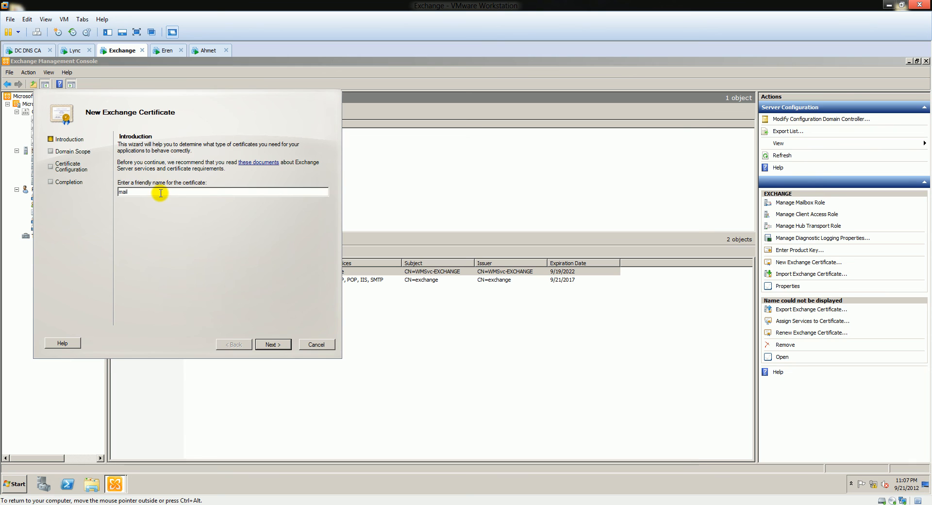
pyautogui.click(270, 345)
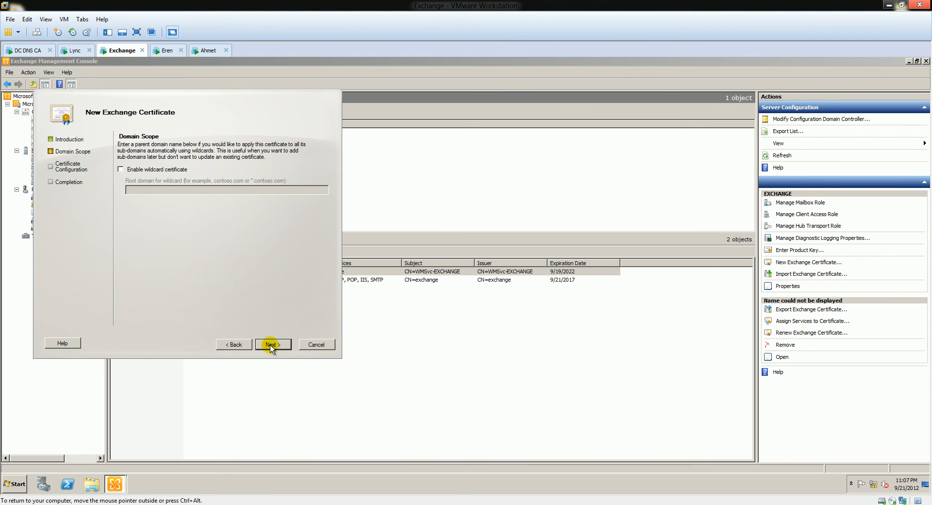
pyautogui.click(270, 345)
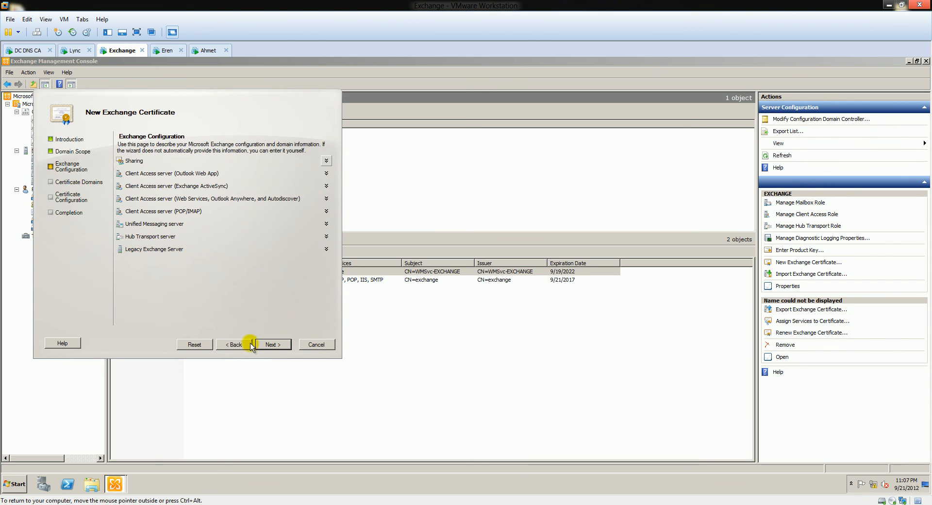
# - Enable Outlook Web App on the intranet as exchange.bilgeadam.com and on the Internet as mail.bilgeadam.com for the certificate
pyautogui.click(326, 173)
pyautogui.click(128, 184)
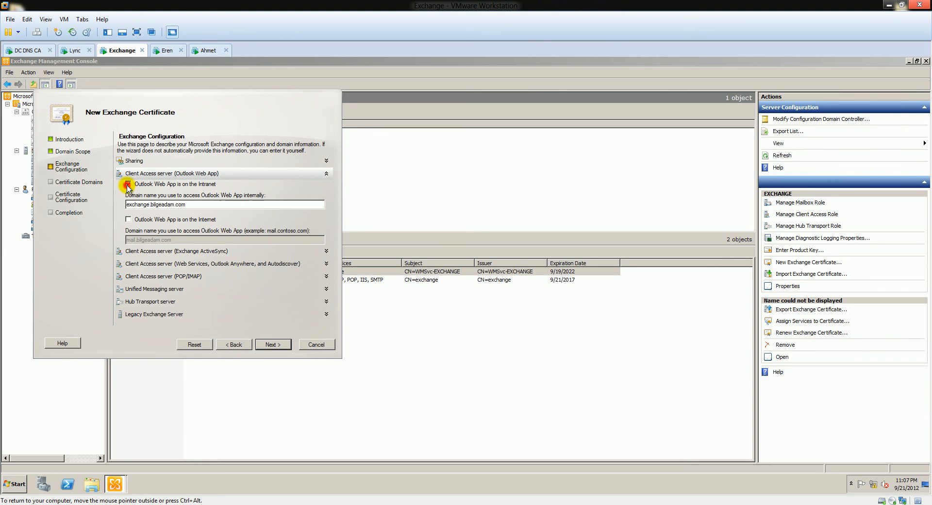
pyautogui.click(128, 219)
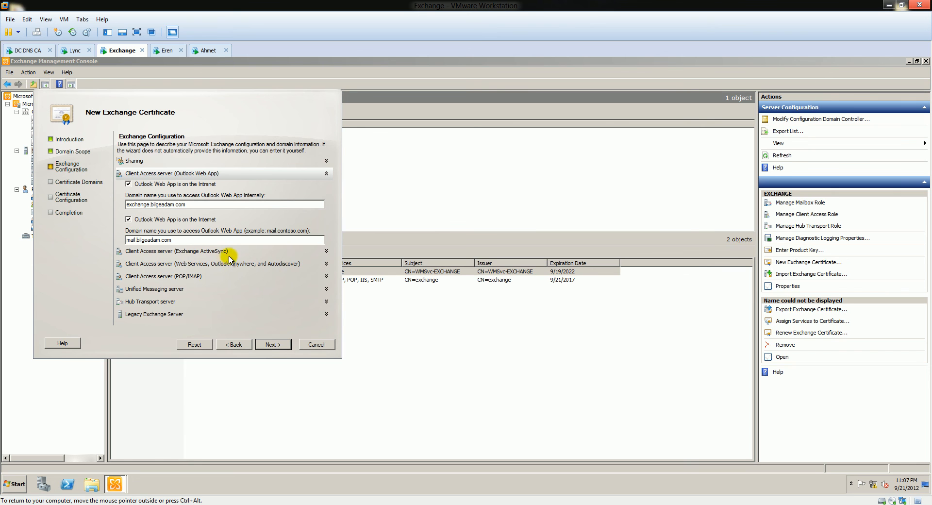
pyautogui.click(273, 344)
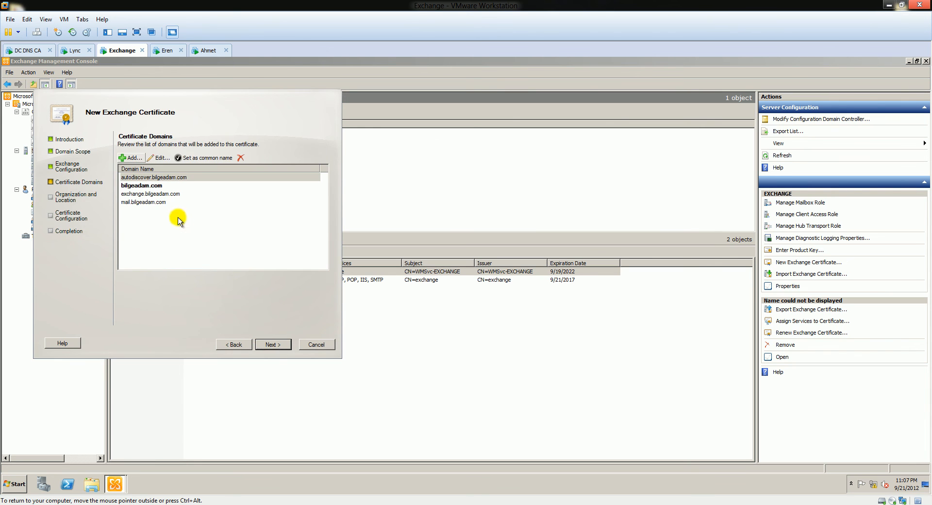
# - Review the certificate's domain list, inspecting the exchange.bilgeadam.com and mail.bilgeadam.com entries
pyautogui.click(147, 185)
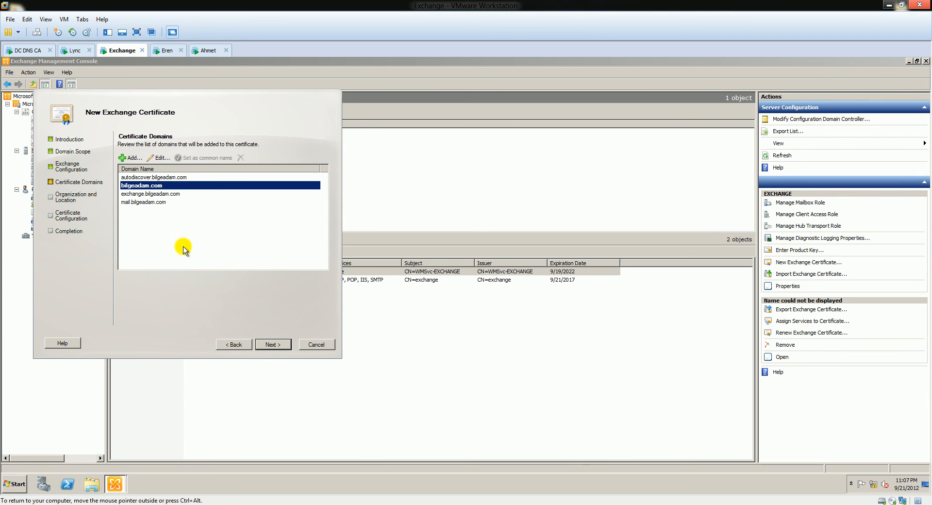
pyautogui.click(147, 194)
pyautogui.doubleClick(147, 194)
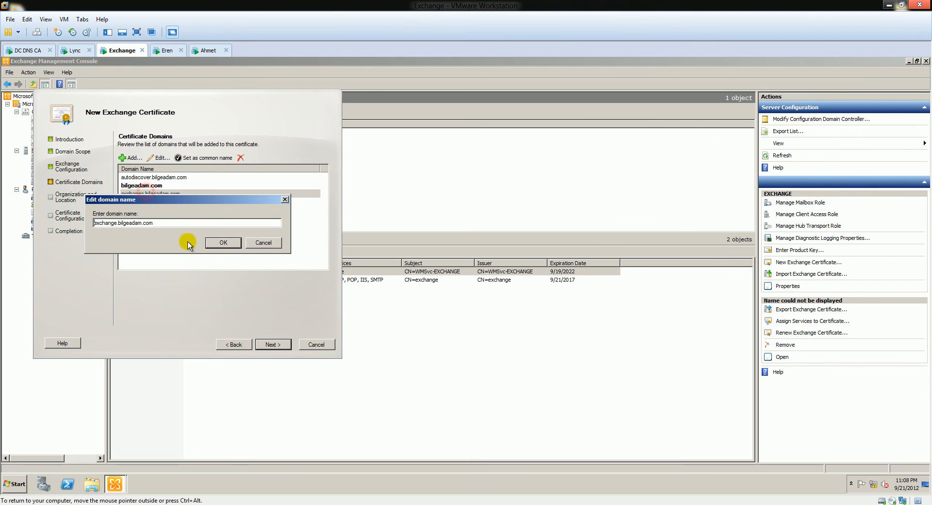
pyautogui.click(256, 243)
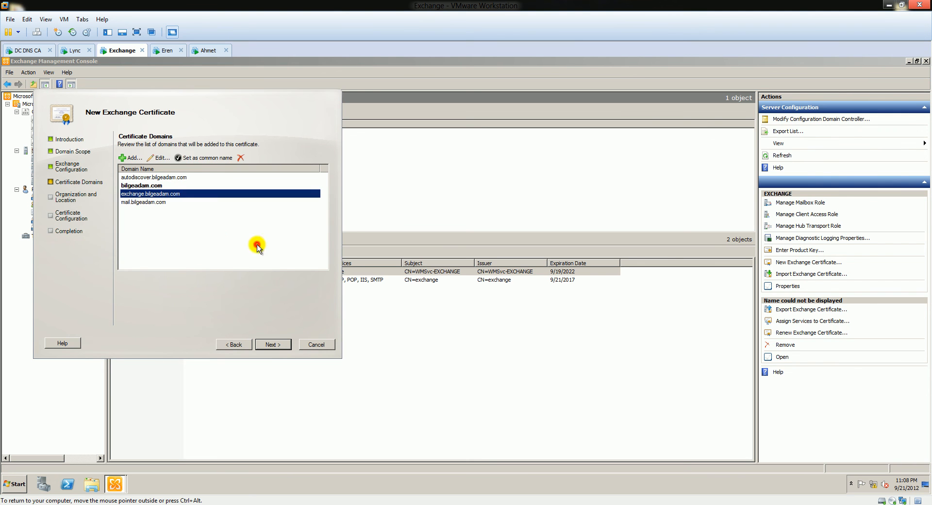
pyautogui.doubleClick(144, 202)
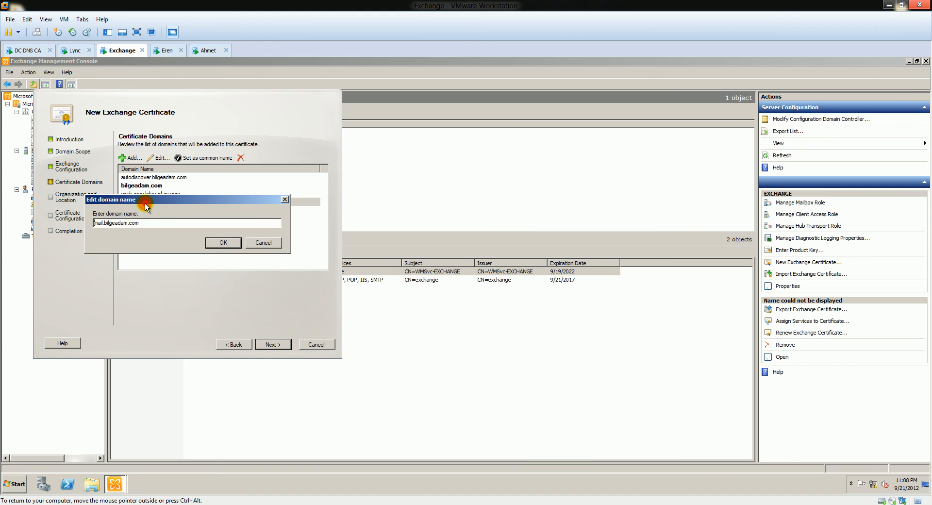
pyautogui.click(223, 243)
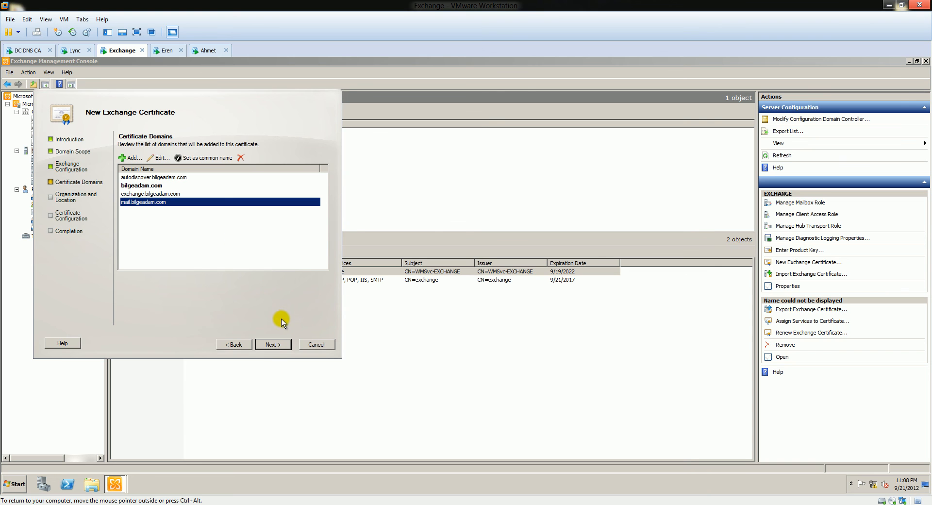
# - Fill in the certificate's organization Bilgeadam, unit BT, country Turkey, city Ankara and state Kizilay
pyautogui.click(273, 344)
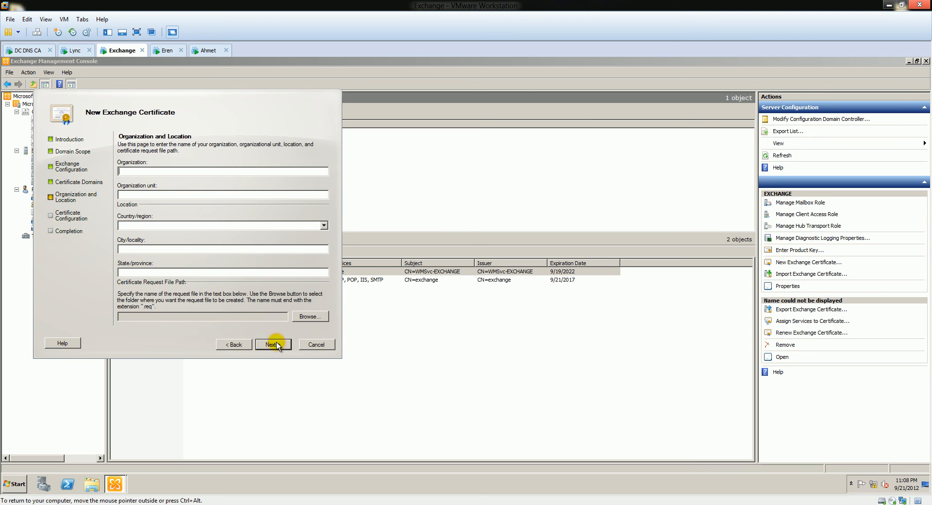
pyautogui.click(202, 169)
pyautogui.write('Bilgeadam')
pyautogui.press('Tab')
pyautogui.write('t')
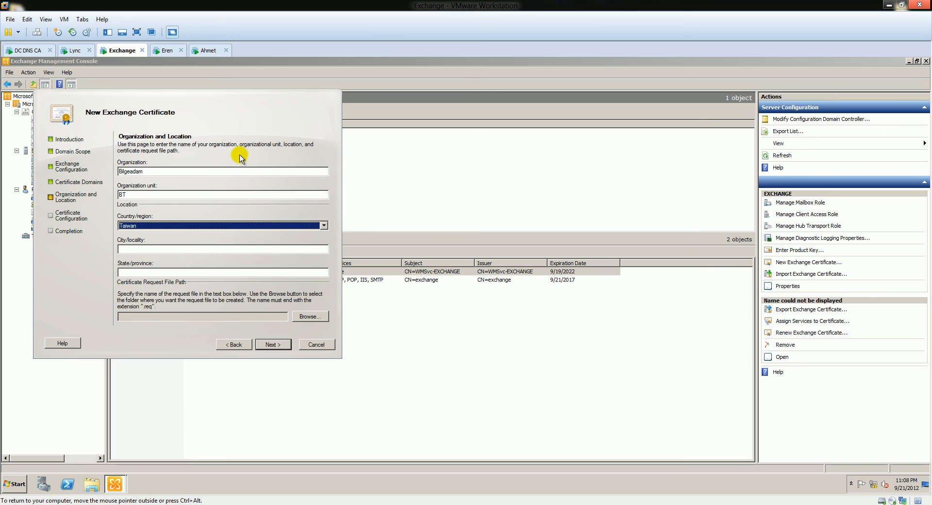
pyautogui.press('t')
pyautogui.press('t')
pyautogui.press('t')
pyautogui.press('t')
pyautogui.press('t')
pyautogui.press('t')
pyautogui.press('Tab')
pyautogui.write('Anka')
pyautogui.write('Kizilay')
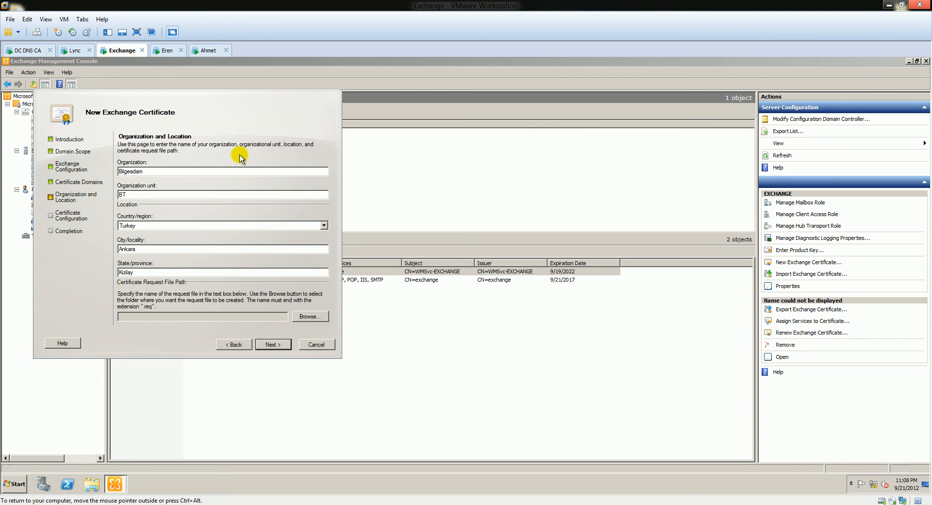
# - Set the certificate request file to Exchange.req in the root of Local Disk (C:)
pyautogui.click(308, 318)
pyautogui.click(301, 316)
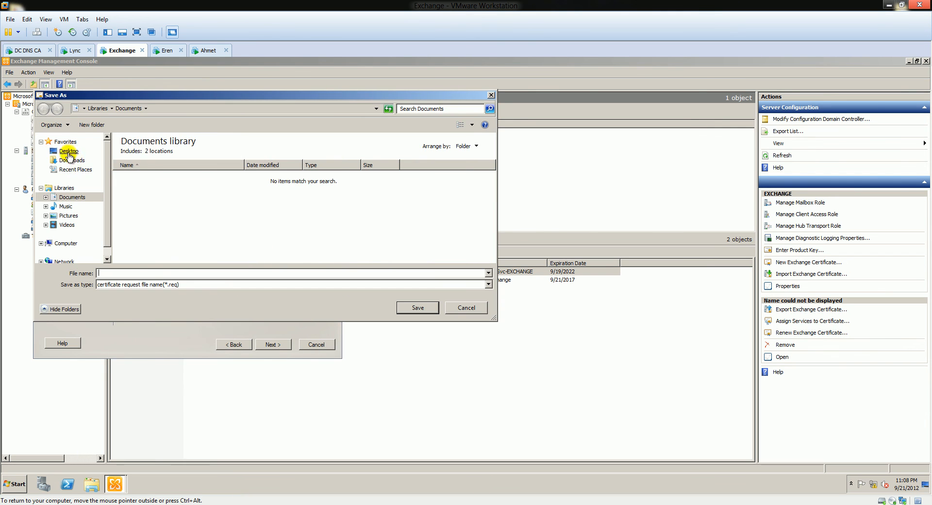
pyautogui.click(43, 243)
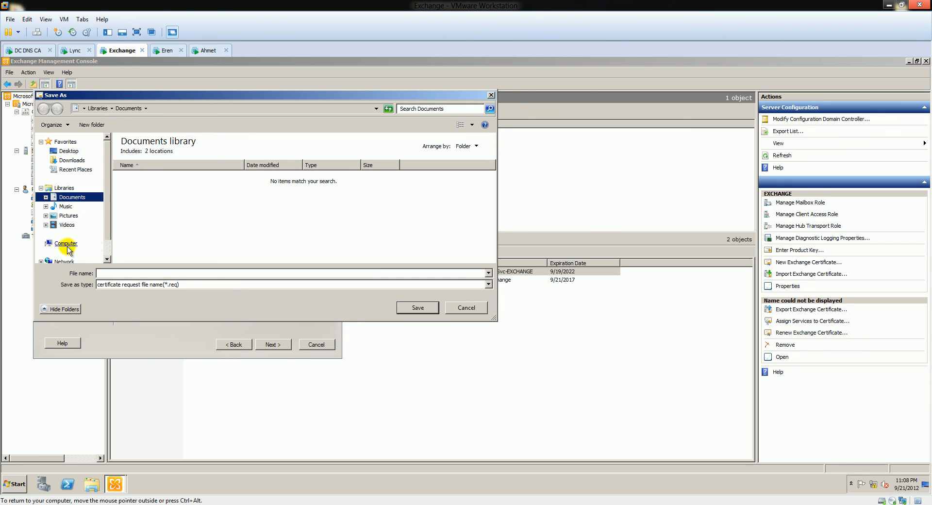
pyautogui.click(62, 252)
pyautogui.click(135, 273)
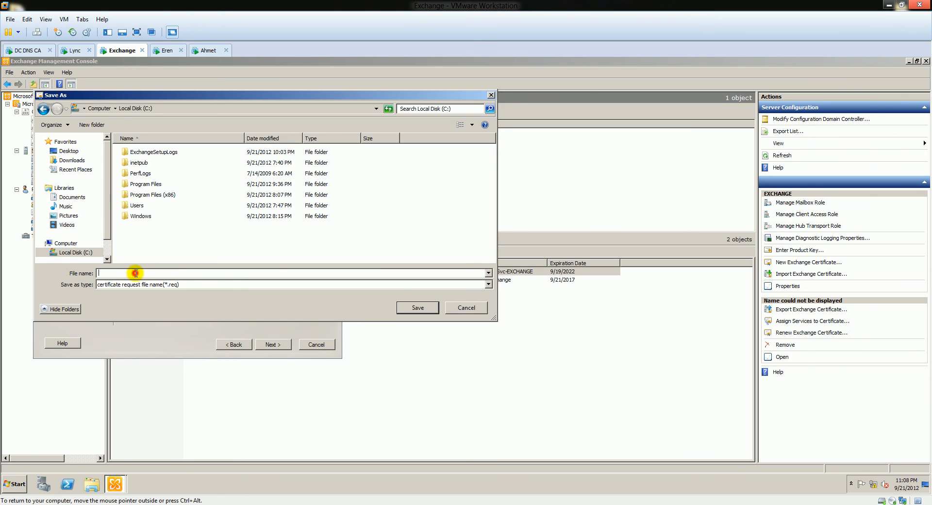
pyautogui.write('Exchange')
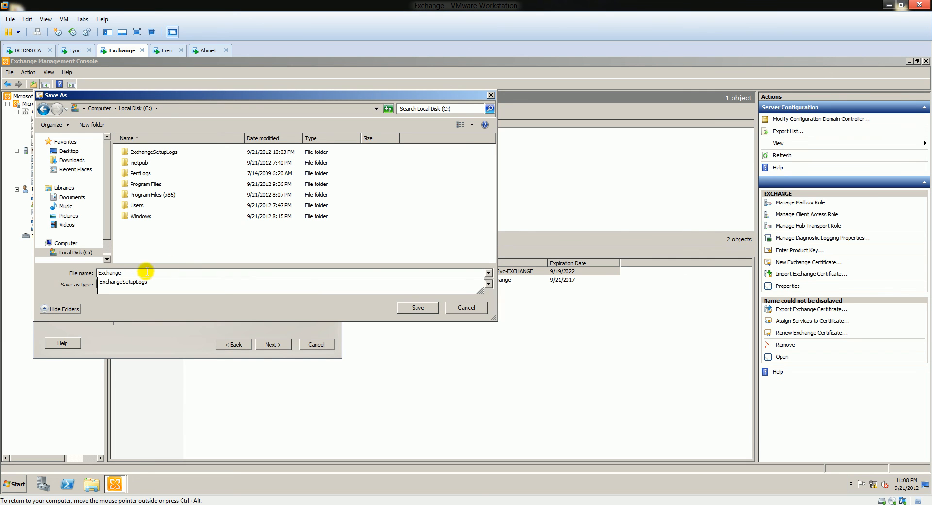
pyautogui.click(197, 249)
pyautogui.click(418, 307)
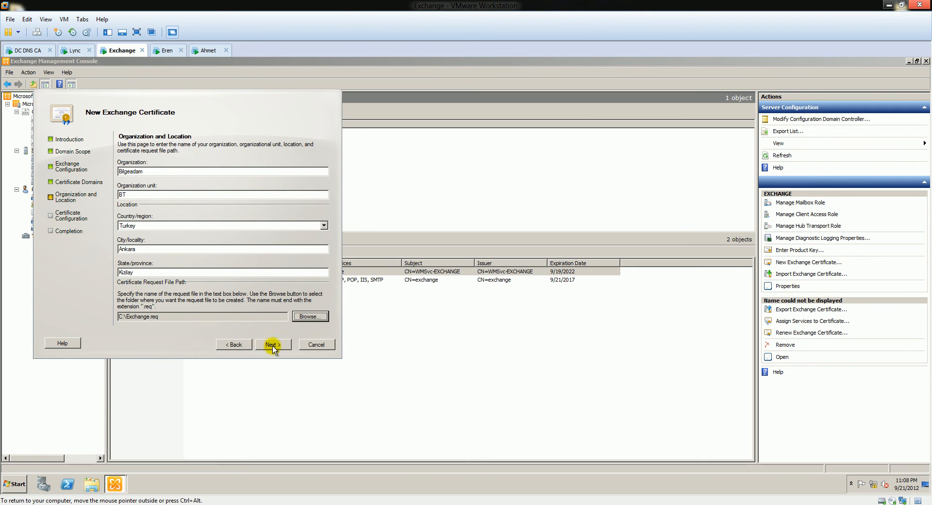
# - Generate the certificate request and close the completed wizard
pyautogui.click(272, 344)
pyautogui.click(274, 344)
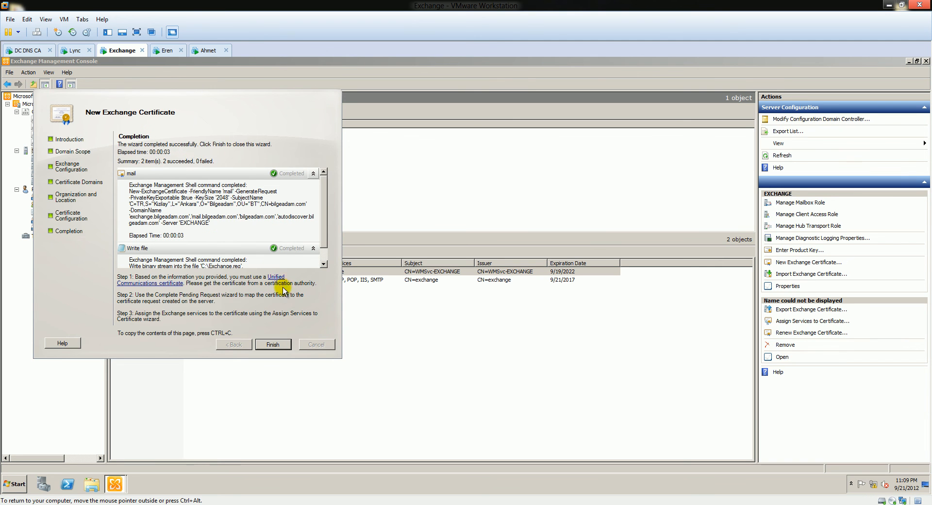
pyautogui.click(273, 344)
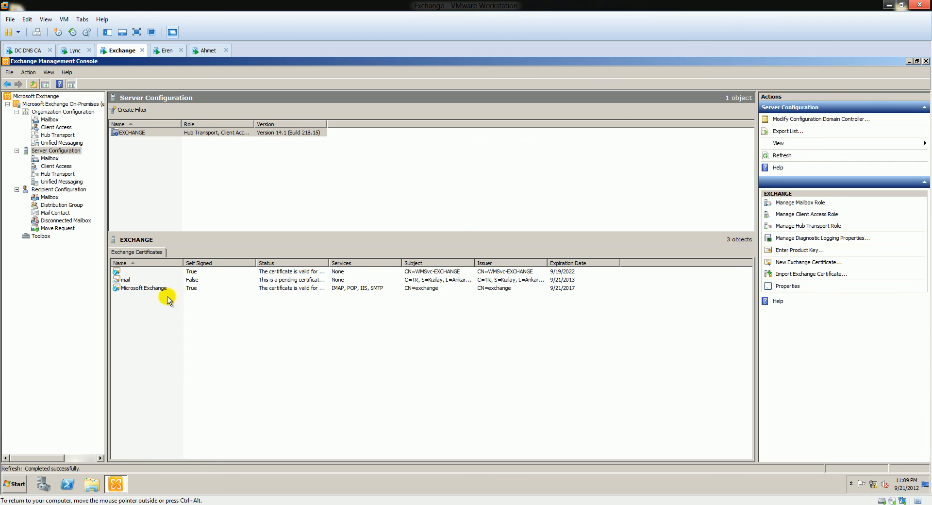
# - Select the mail certificate and widen the Status column to read its full status
pyautogui.click(125, 280)
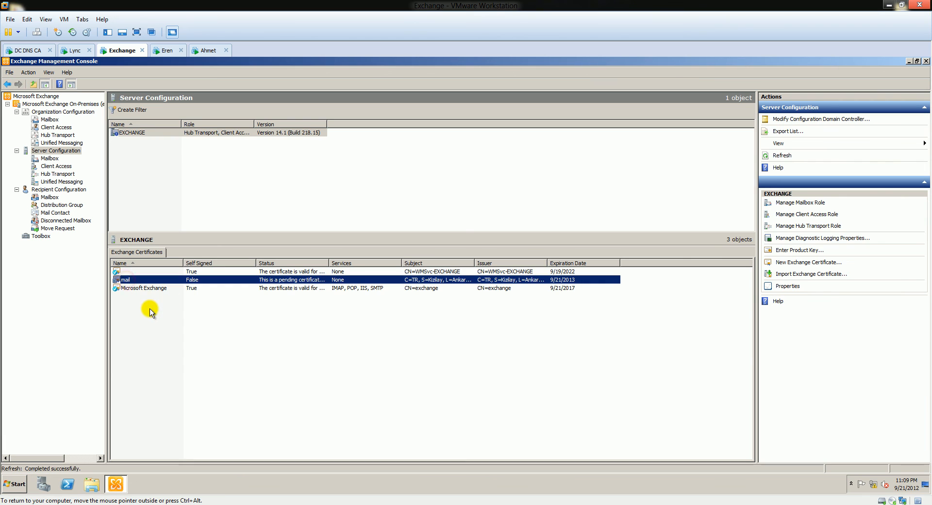
pyautogui.doubleClick(325, 264)
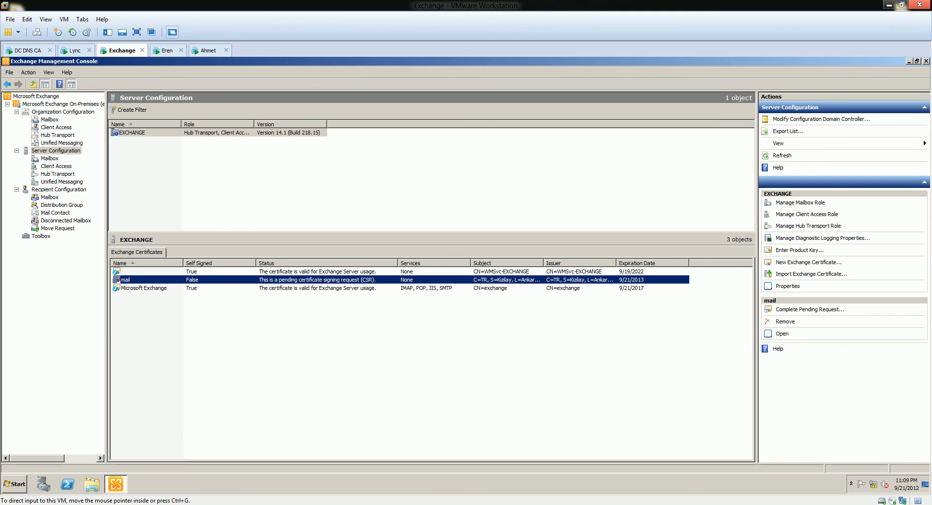
pyautogui.click(344, 393)
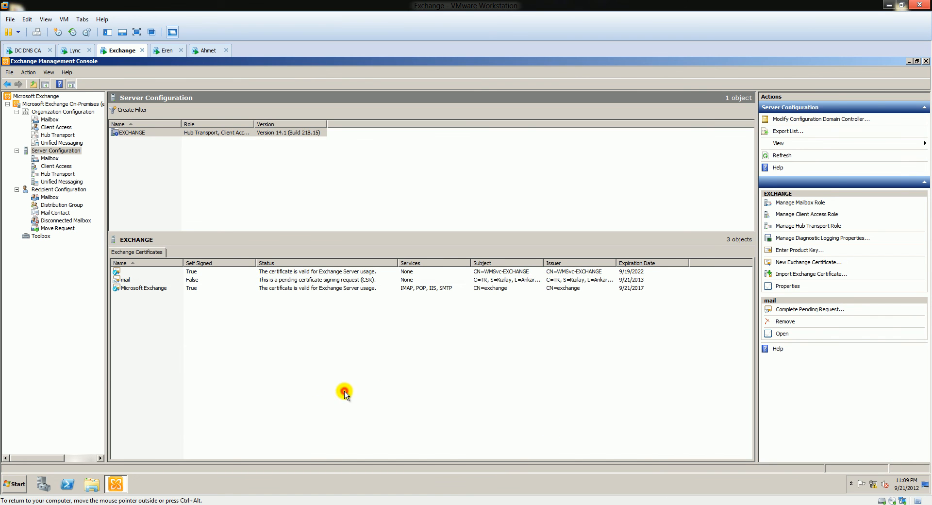
# - Launch Internet Explorer on the Exchange server and minimize the Exchange Management Console
pyautogui.click(10, 485)
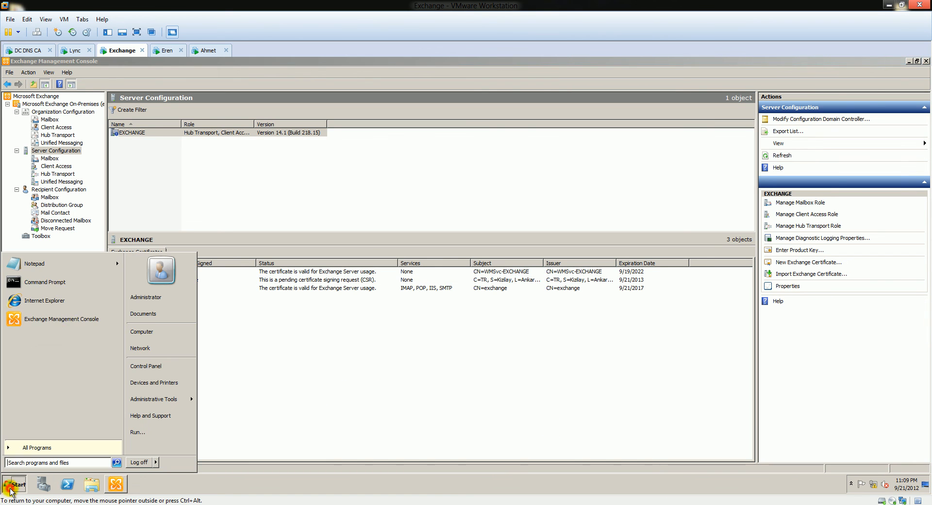
pyautogui.click(47, 298)
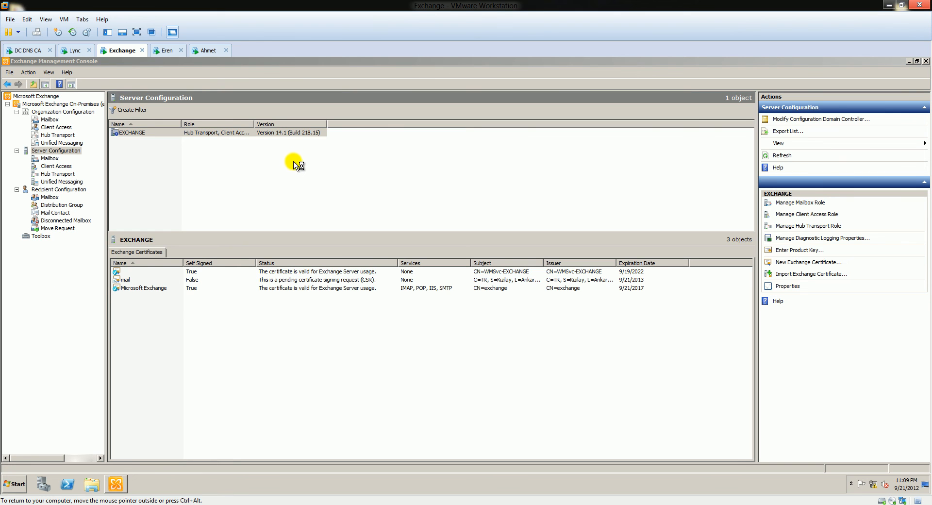
pyautogui.click(908, 61)
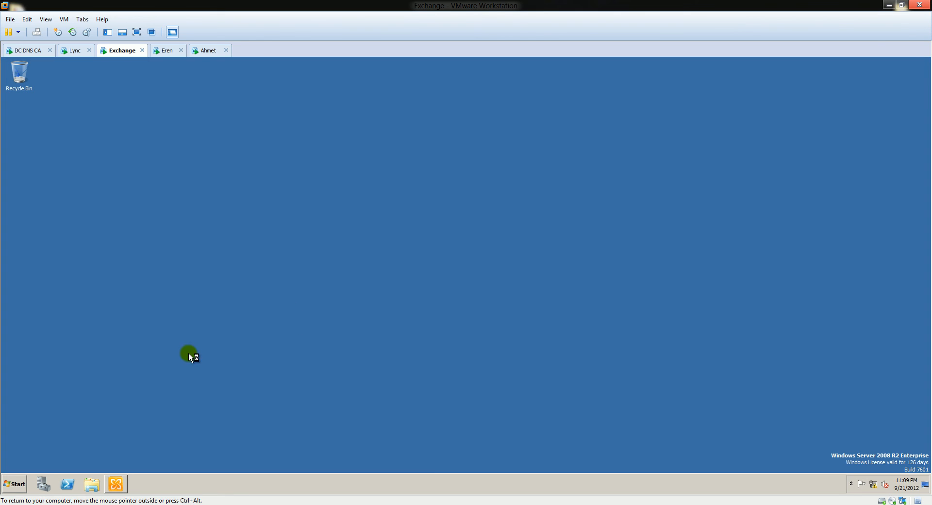
# - Locate the Exchange.req certificate request file in the root of Local Disk (C:)
pyautogui.click(15, 484)
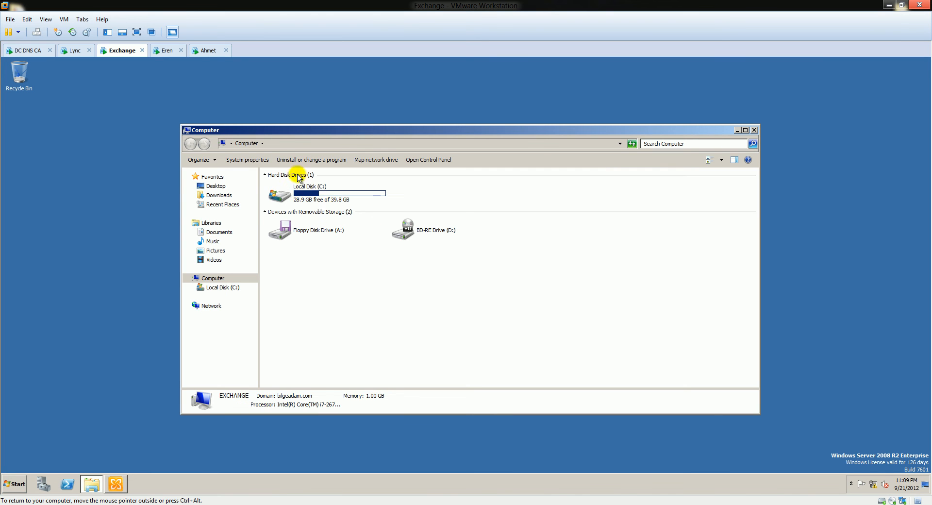
pyautogui.doubleClick(298, 200)
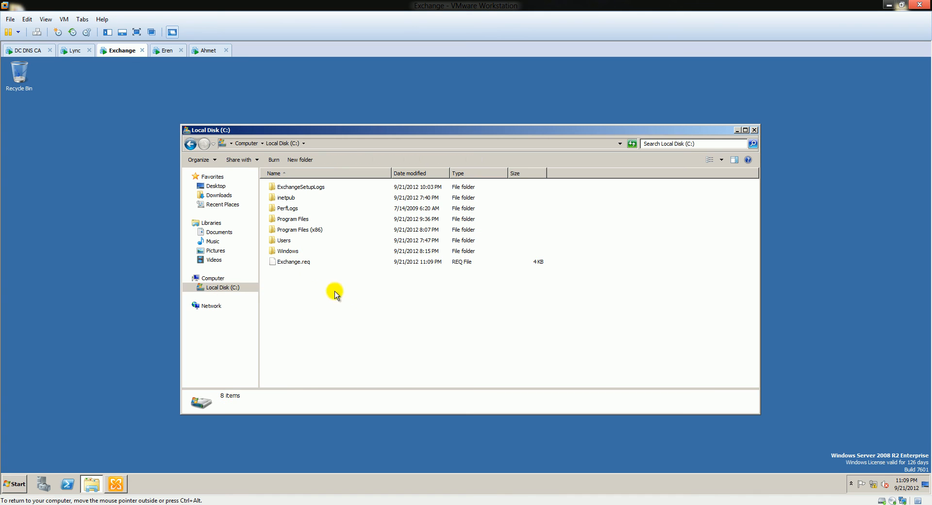
pyautogui.doubleClick(305, 262)
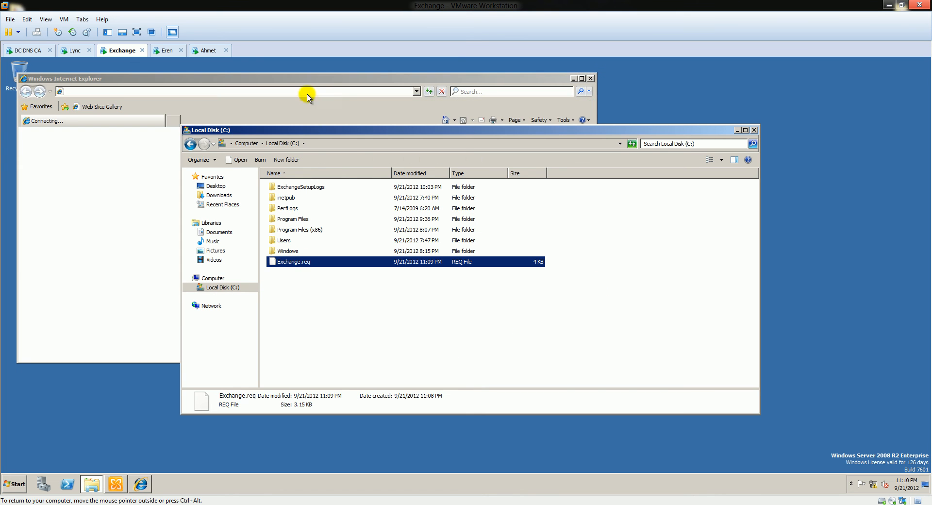
# - Maximize Internet Explorer and go to the certificate enrollment site at dc.bilgeadam.com/certsrv
pyautogui.doubleClick(339, 79)
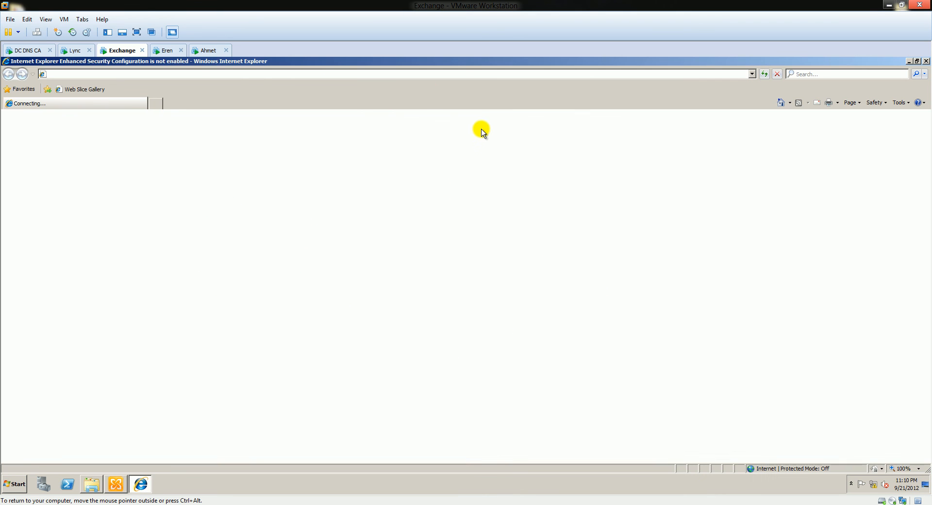
pyautogui.click(572, 387)
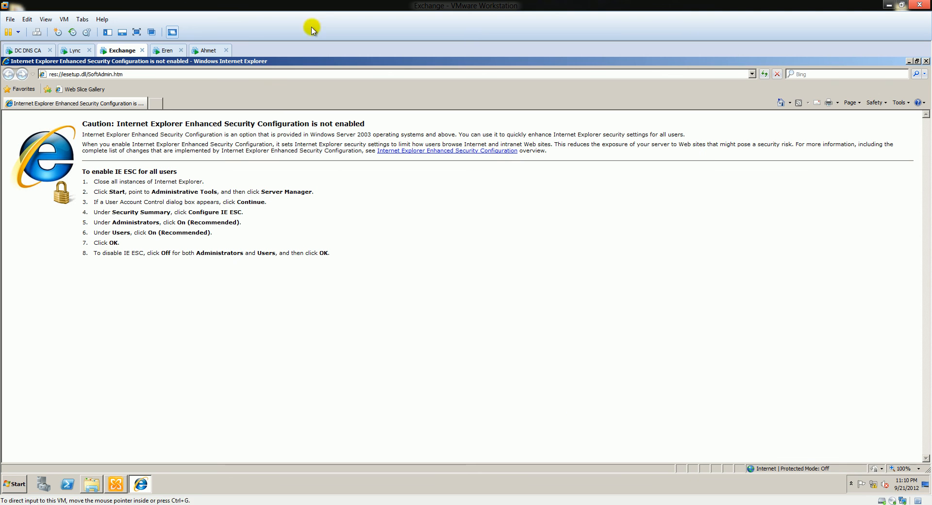
pyautogui.click(273, 73)
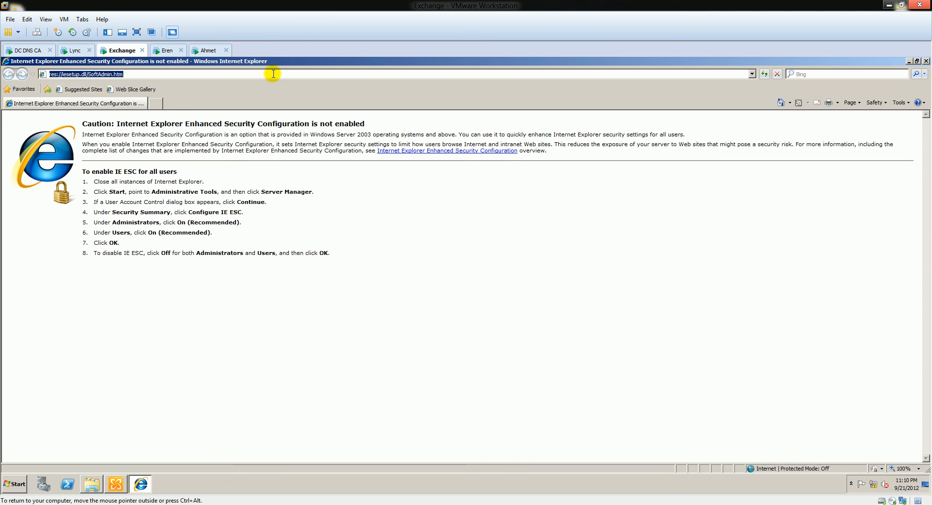
pyautogui.write('dc.bilgeadam.com')
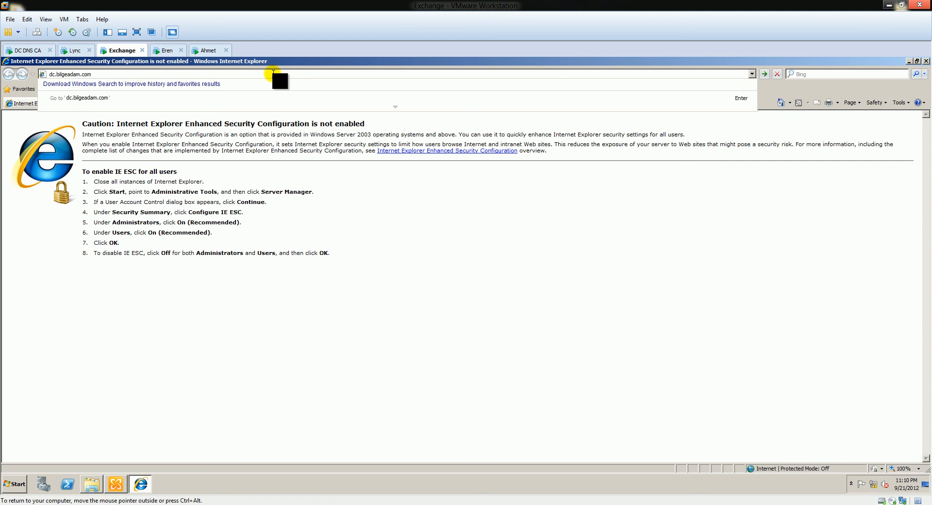
pyautogui.write('certsrv')
pyautogui.press('Return')
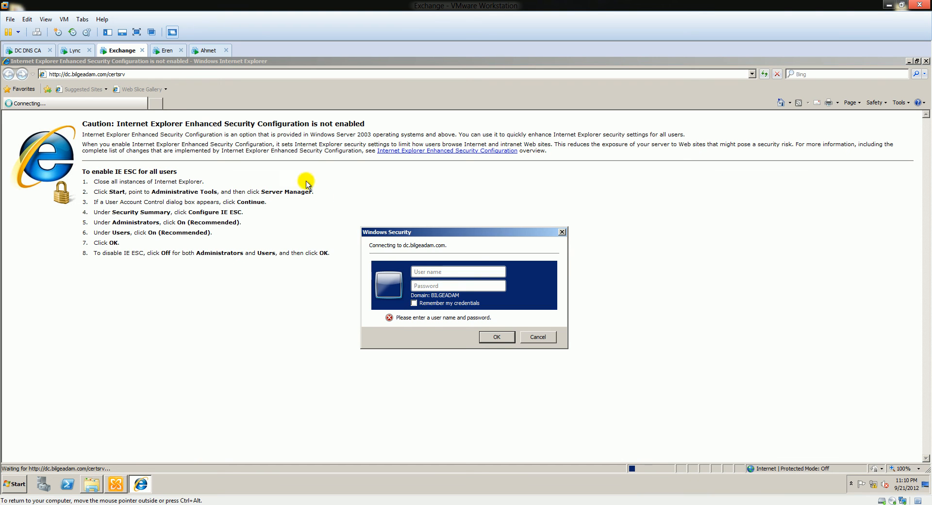
# - Sign in as Administrator with the account password and open the CA certificate, chain or CRL download page
pyautogui.click(441, 273)
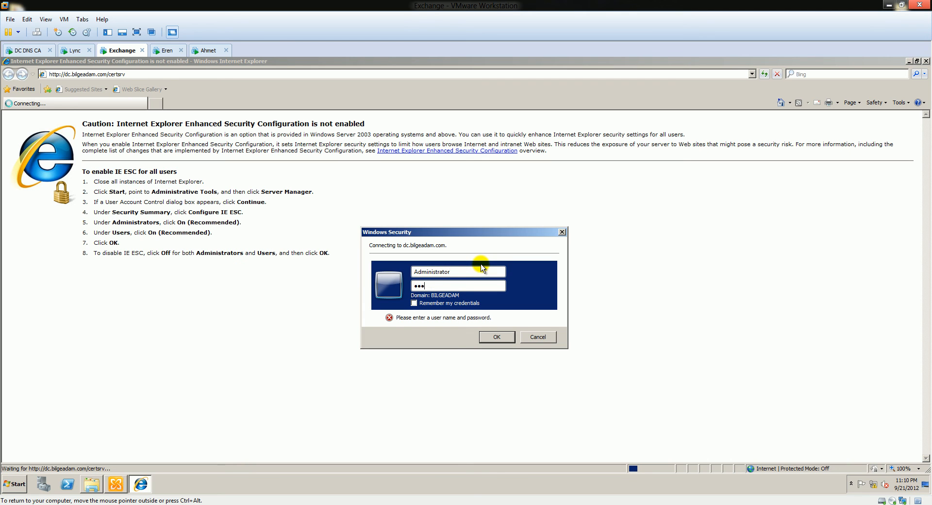
pyautogui.press('Return')
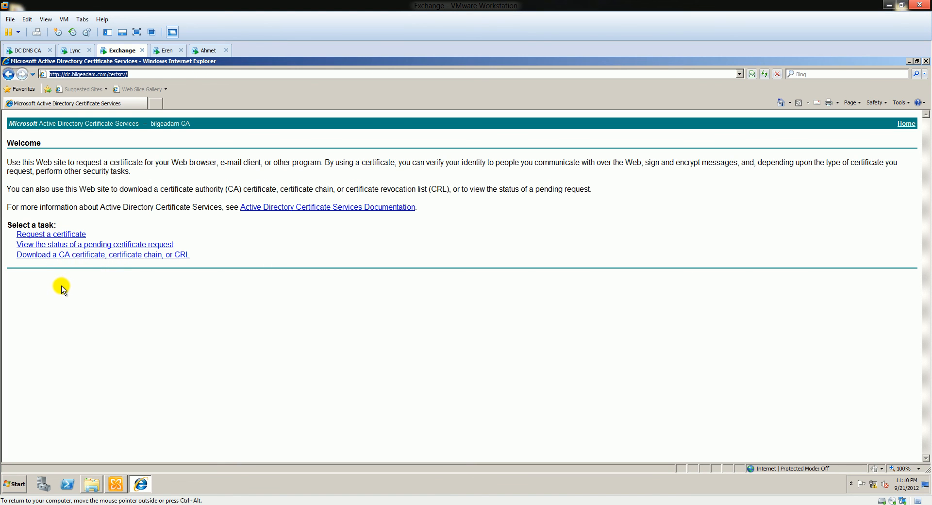
pyautogui.click(45, 256)
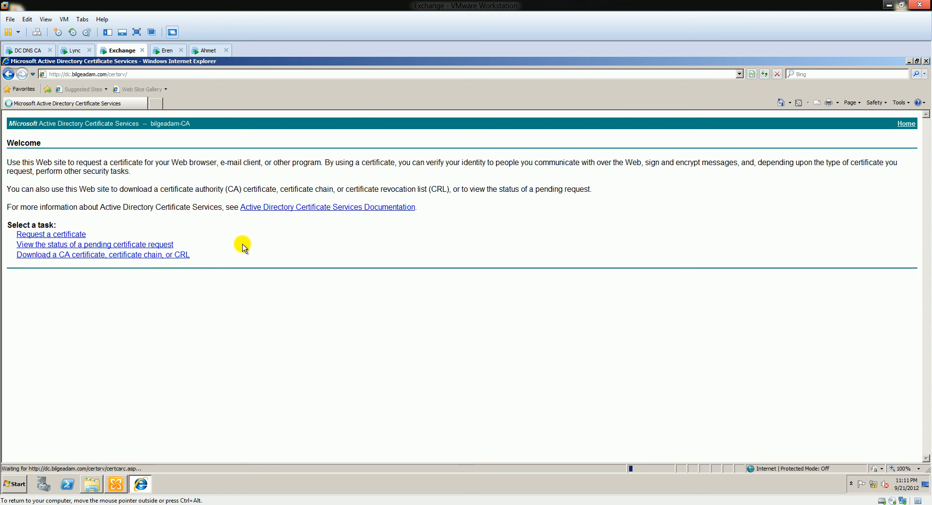
# - Open Exchange.req from Local Disk (C:) in Notepad, choosing the program from the list of installed programs
pyautogui.click(93, 487)
pyautogui.click(301, 291)
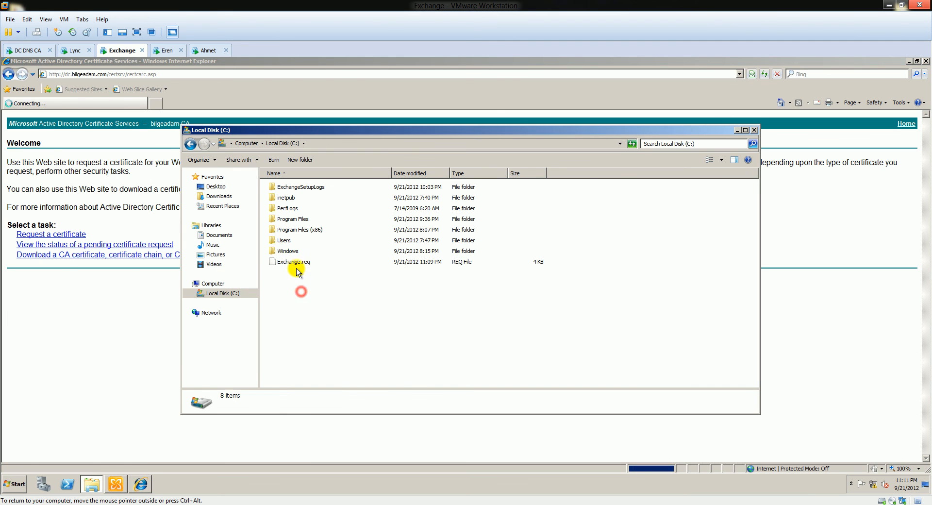
pyautogui.click(294, 264)
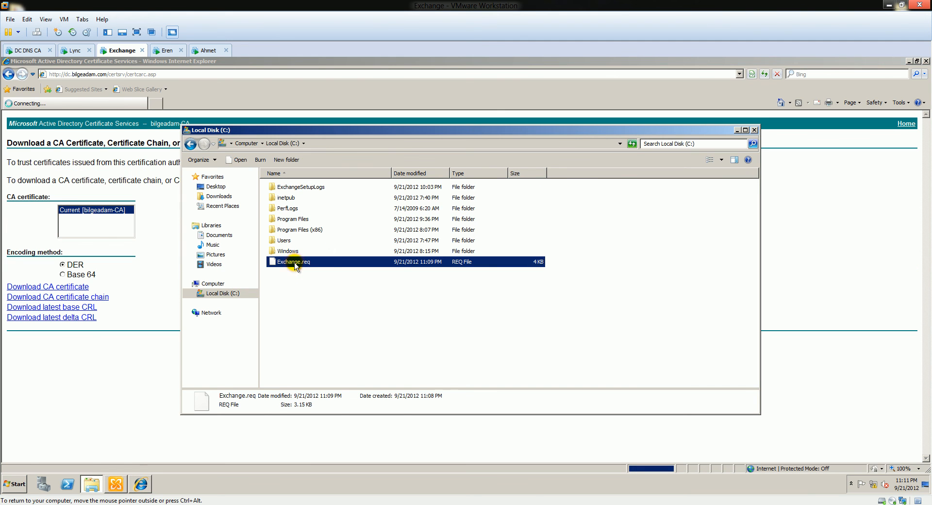
pyautogui.rightClick(331, 266)
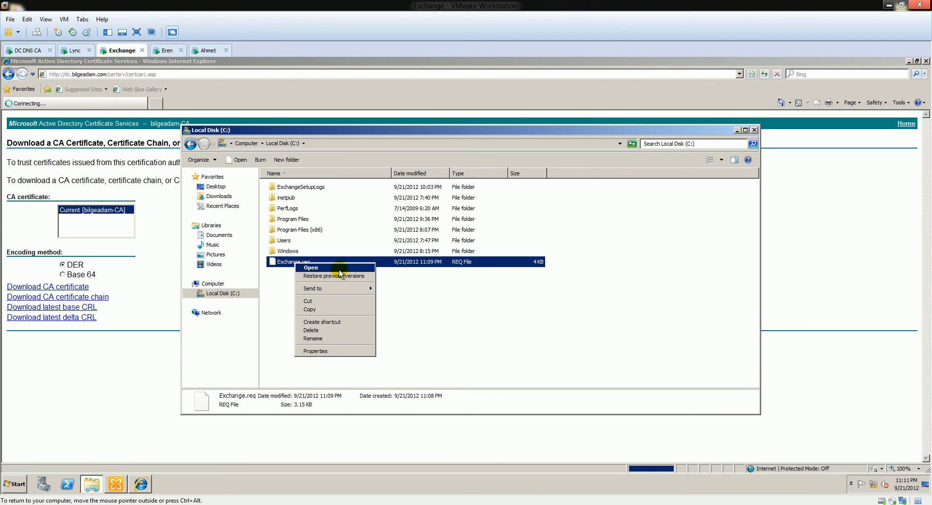
pyautogui.click(342, 267)
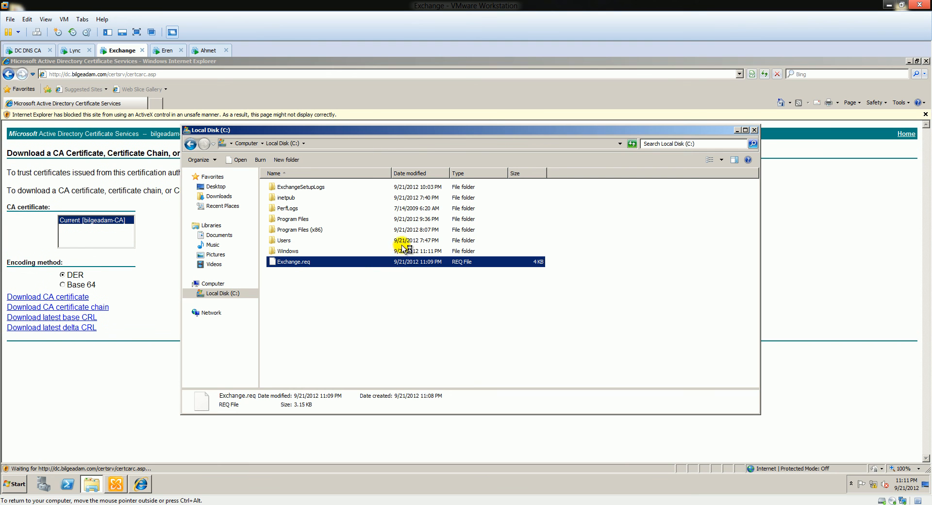
pyautogui.click(463, 293)
pyautogui.click(495, 313)
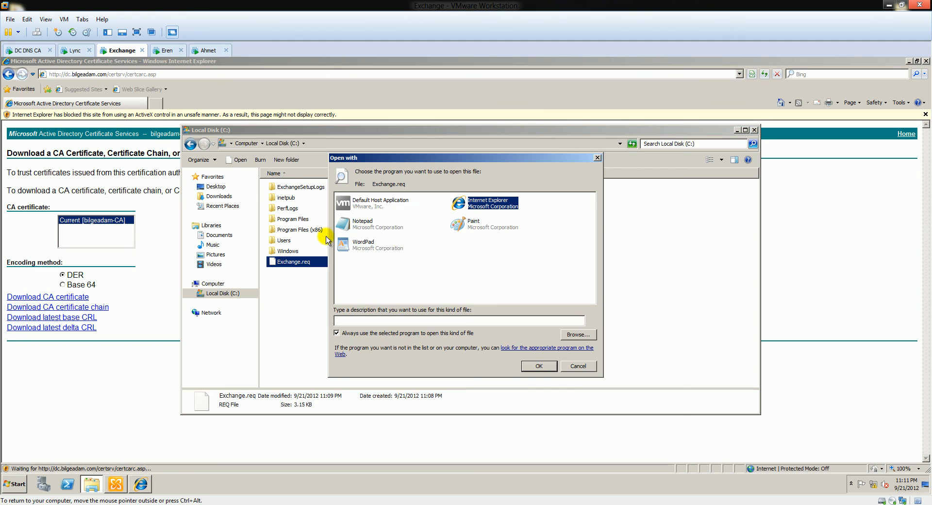
pyautogui.doubleClick(364, 224)
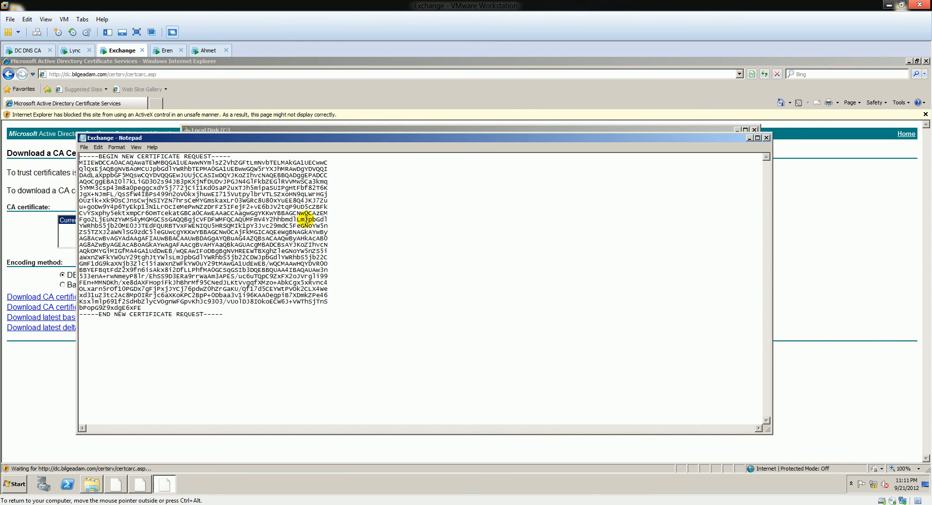
# - Copy the entire certificate request text and return to the certificate services welcome page, closing Notepad and the folder window
pyautogui.hotkey('ctrl', 'a')
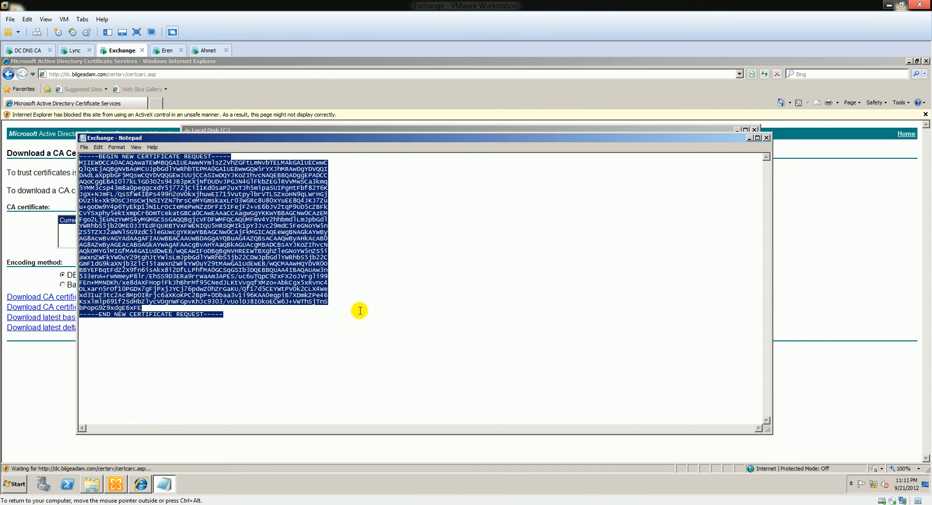
pyautogui.click(766, 138)
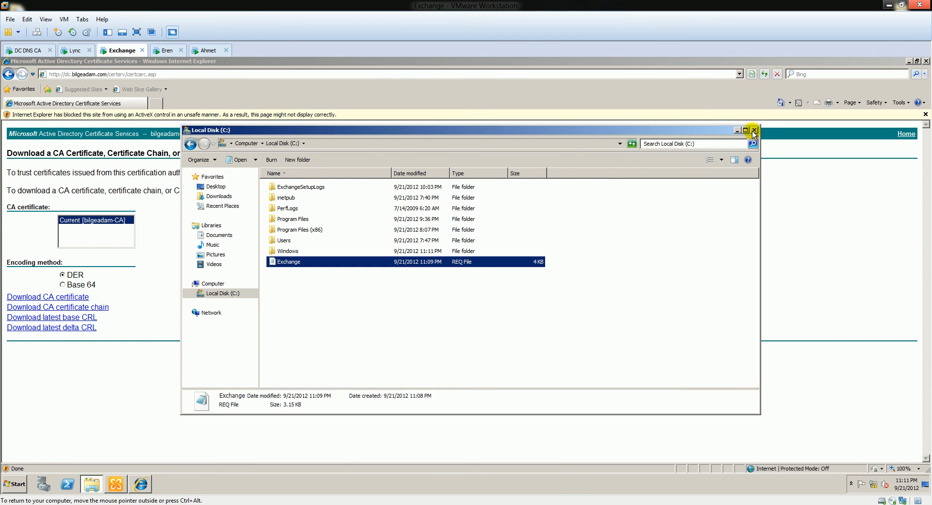
pyautogui.click(753, 130)
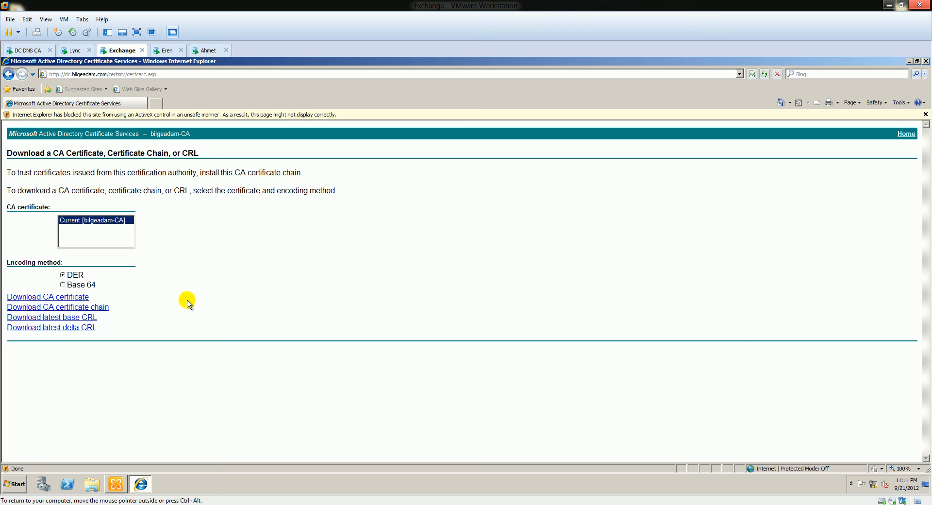
pyautogui.click(9, 74)
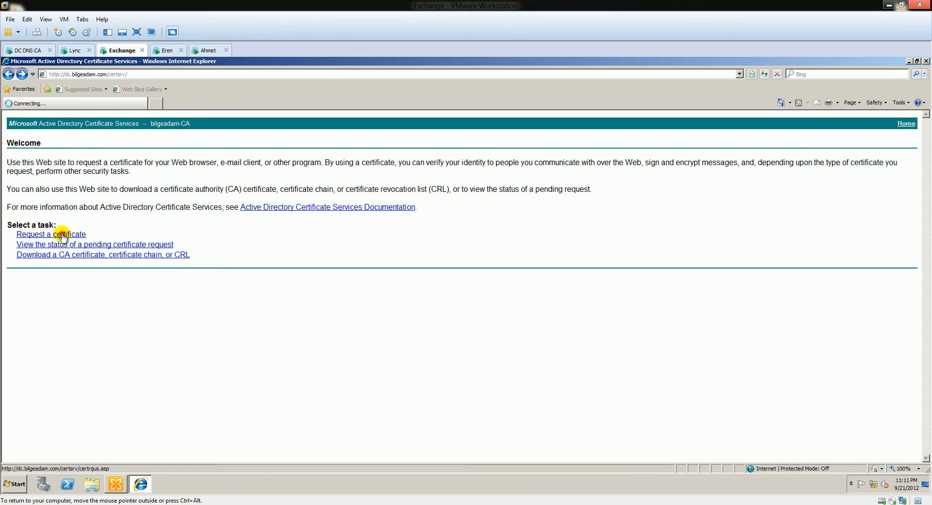
pyautogui.click(62, 236)
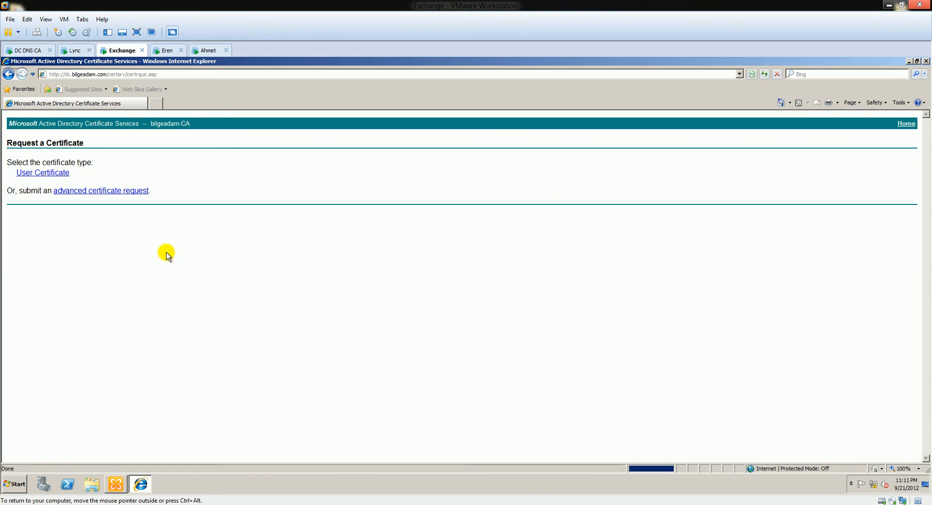
pyautogui.click(106, 192)
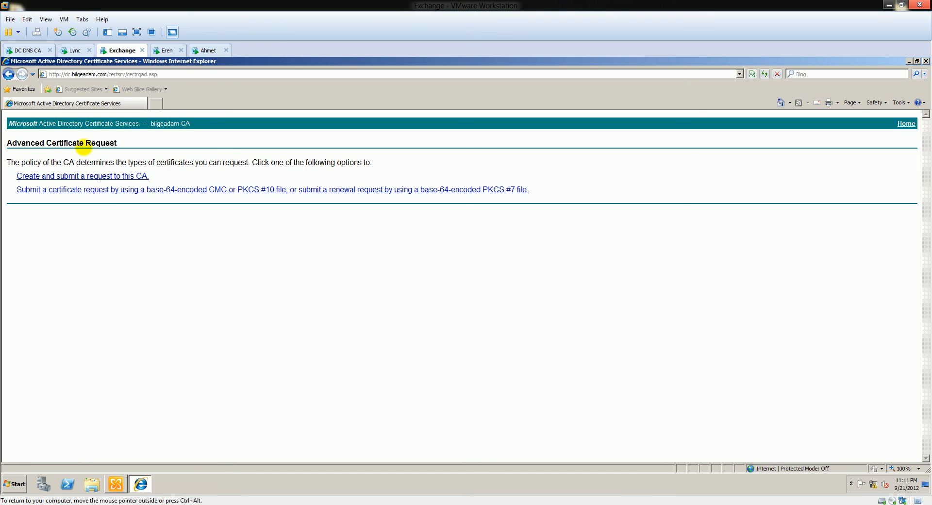
pyautogui.click(8, 74)
pyautogui.click(8, 74)
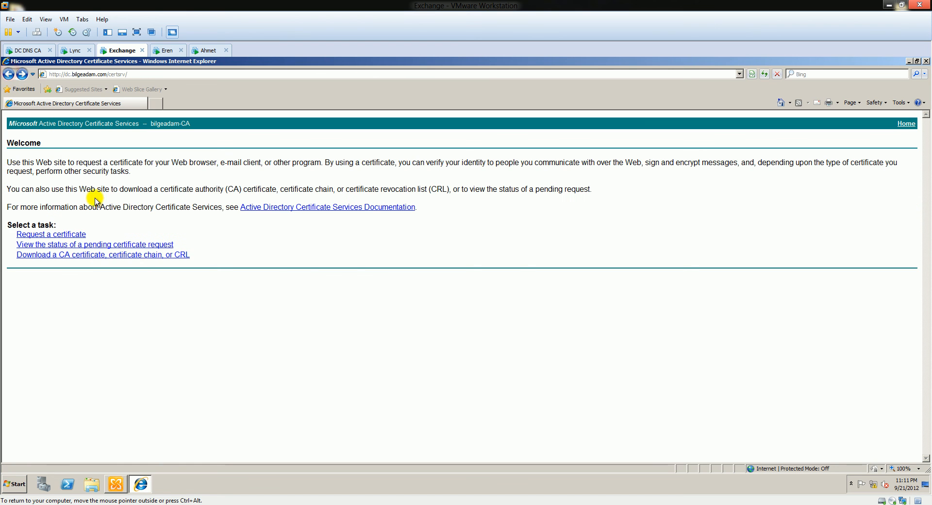
# - Open the advanced request form for a base-64-encoded PKCS #10 file and paste the copied request as the saved request
pyautogui.click(42, 233)
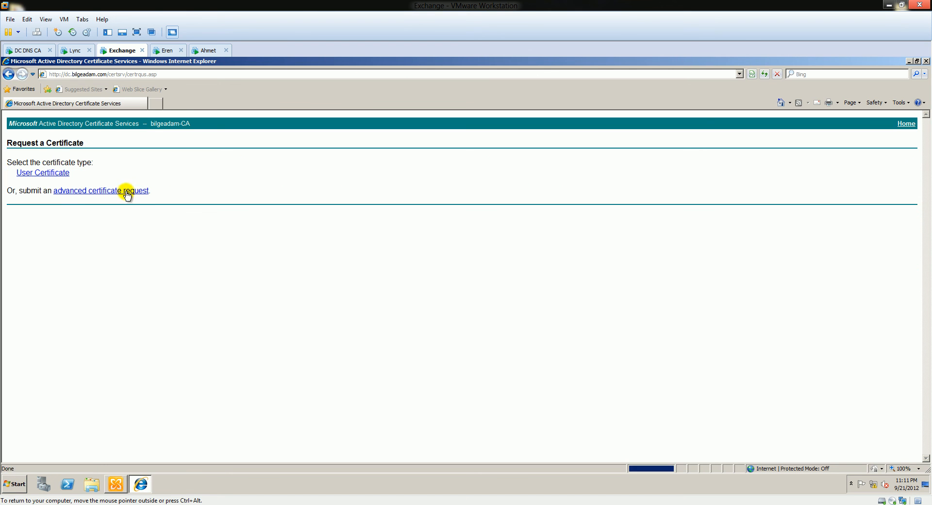
pyautogui.click(76, 193)
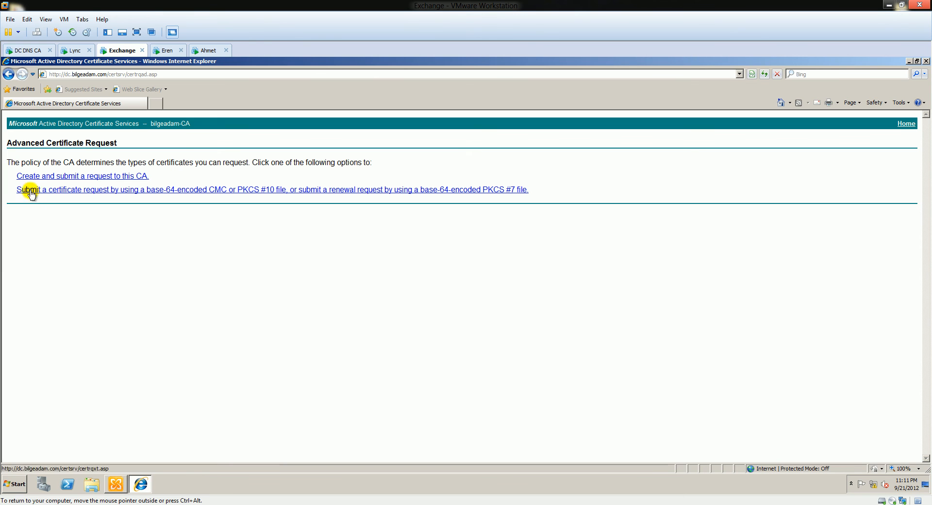
pyautogui.click(224, 192)
pyautogui.click(94, 198)
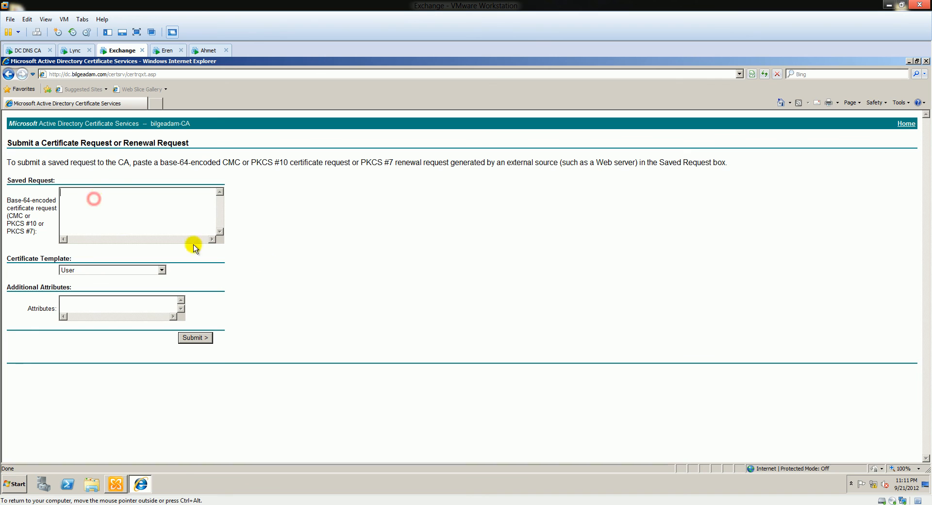
pyautogui.hotkey('ctrl', 'v')
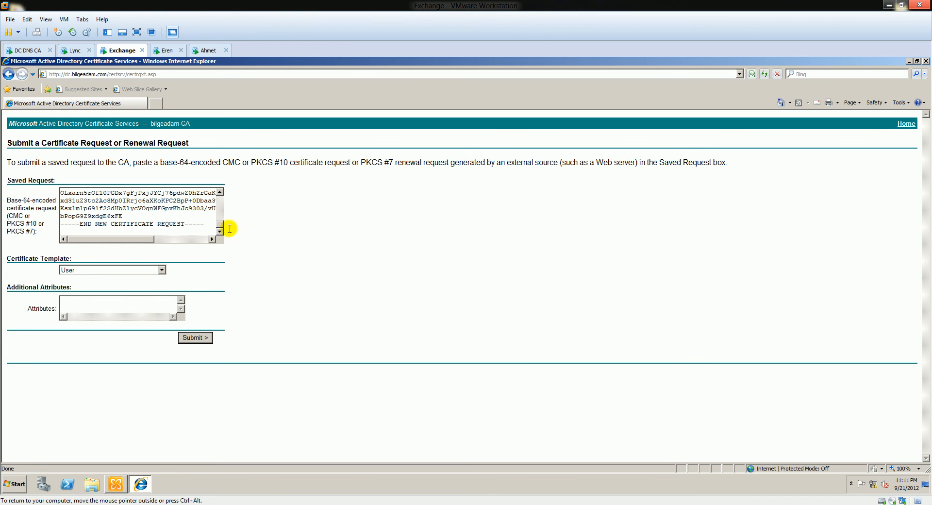
# - Set the certificate template to User after trying Web Server, and submit the certificate request
pyautogui.click(142, 273)
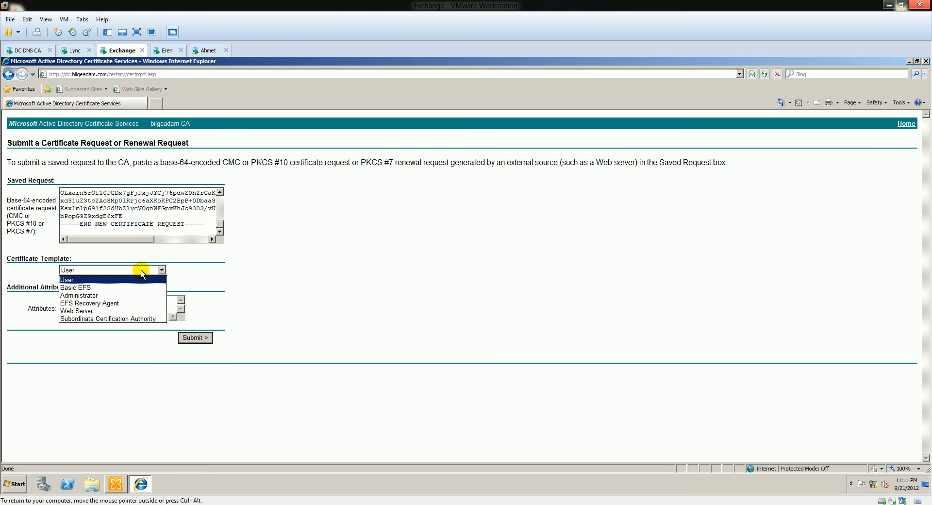
pyautogui.click(136, 312)
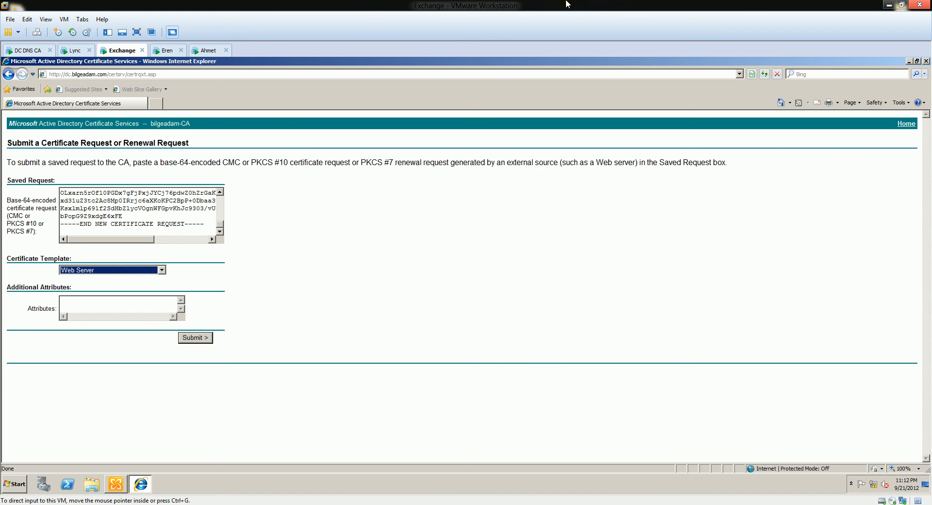
pyautogui.click(159, 270)
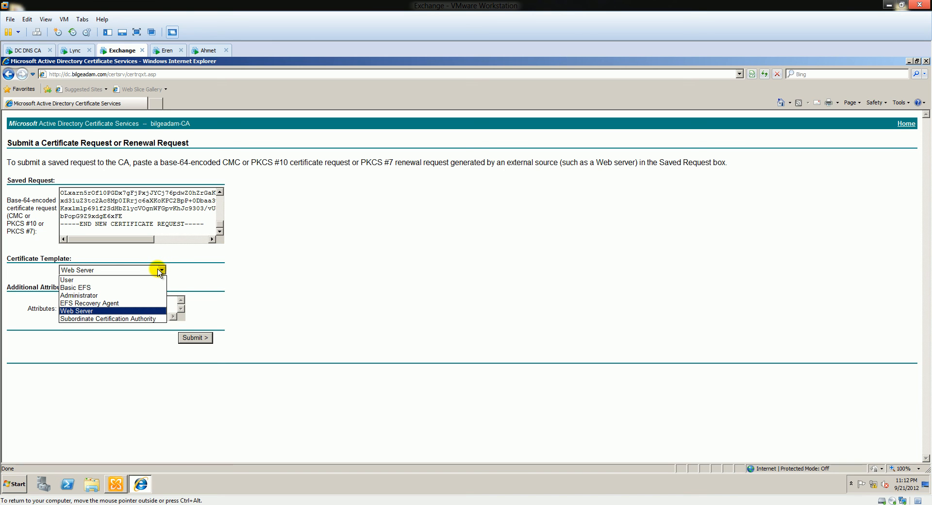
pyautogui.click(160, 280)
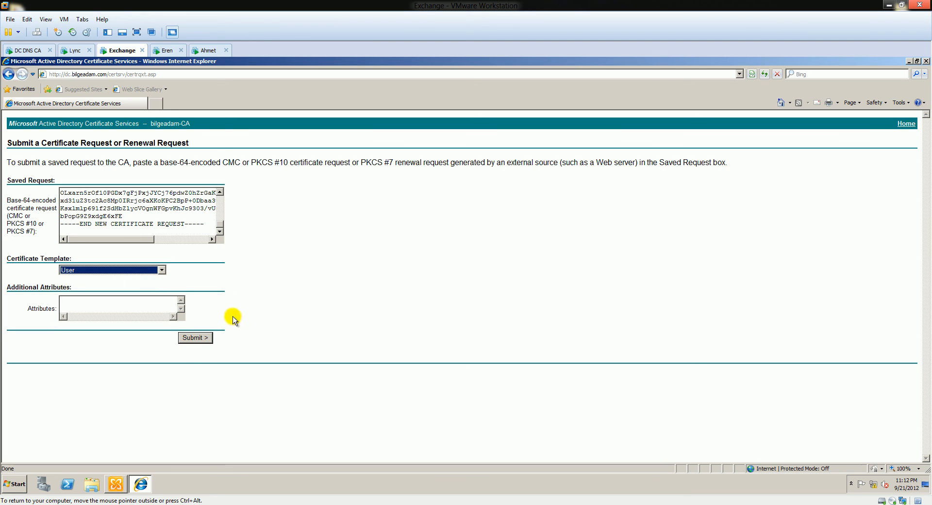
pyautogui.click(188, 339)
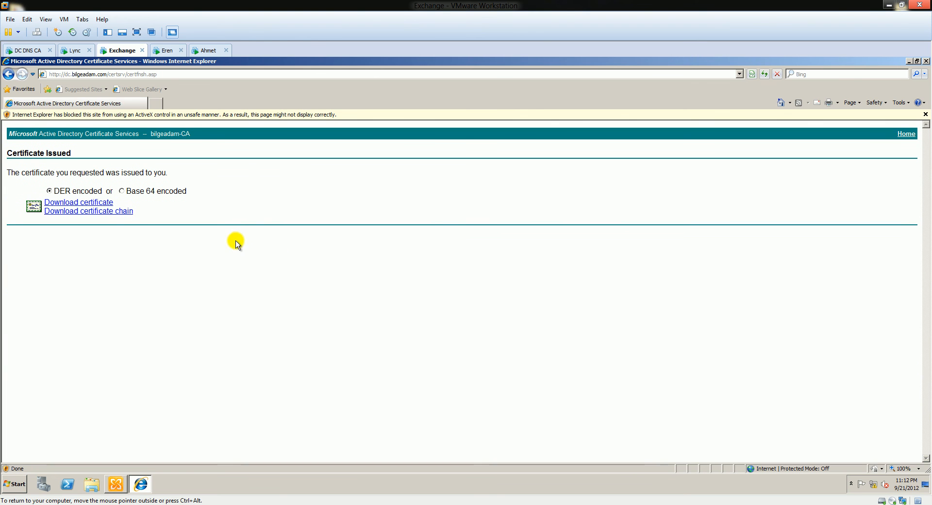
# - Download the issued DER encoded certificate, save it as certnew in Local Disk (C:), and close the download dialog and browser
pyautogui.click(69, 202)
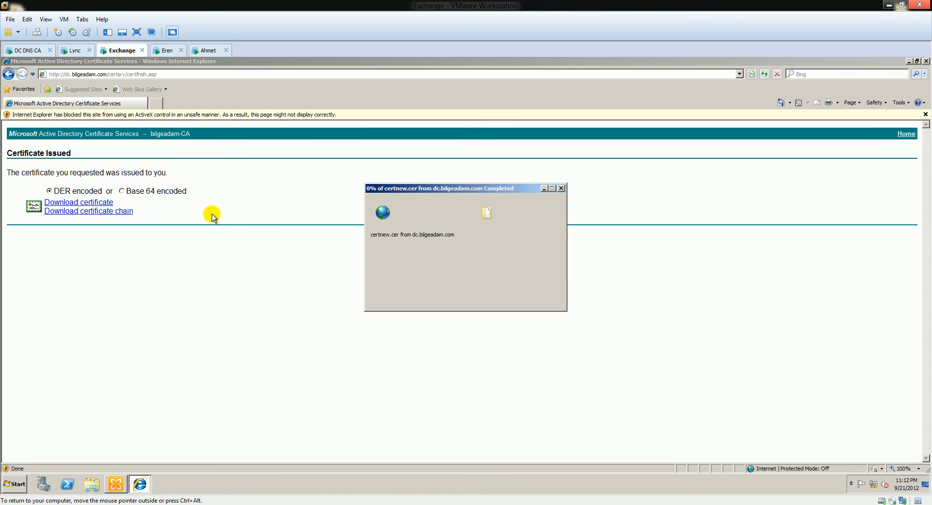
pyautogui.click(487, 273)
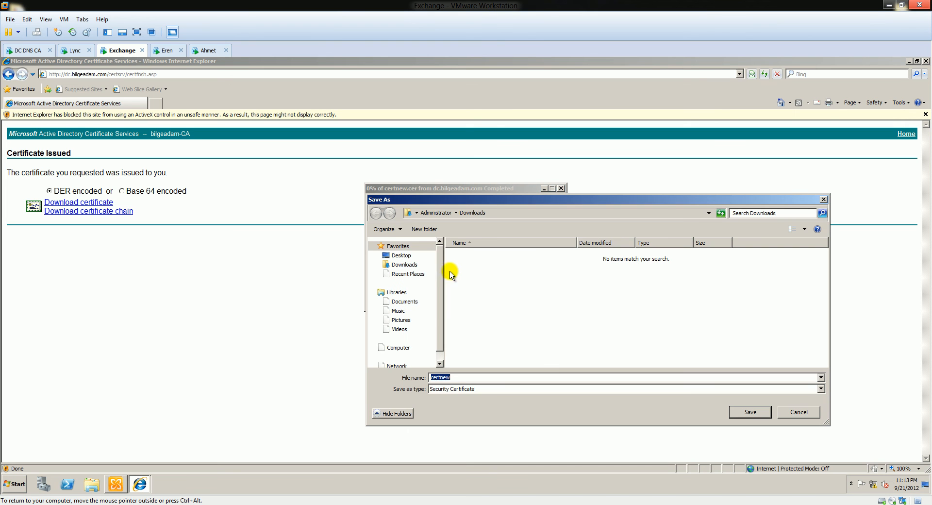
pyautogui.click(382, 348)
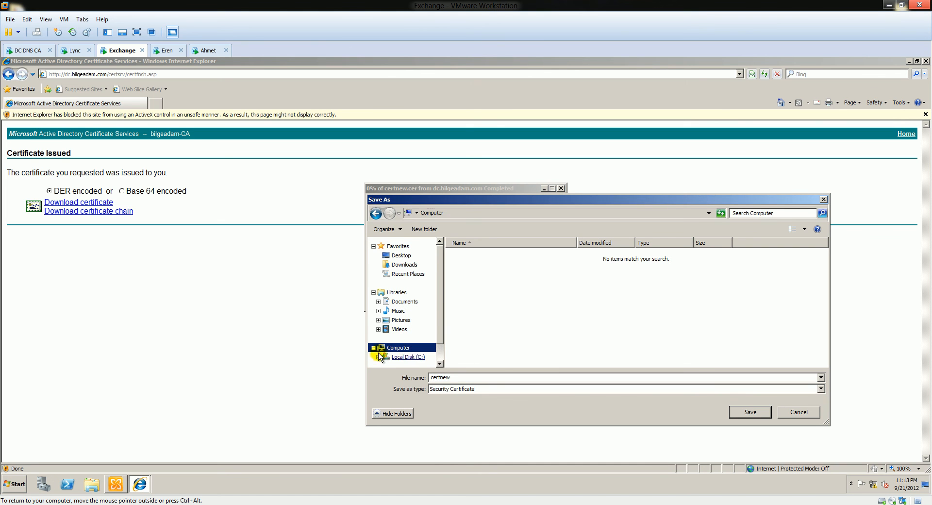
pyautogui.doubleClick(485, 266)
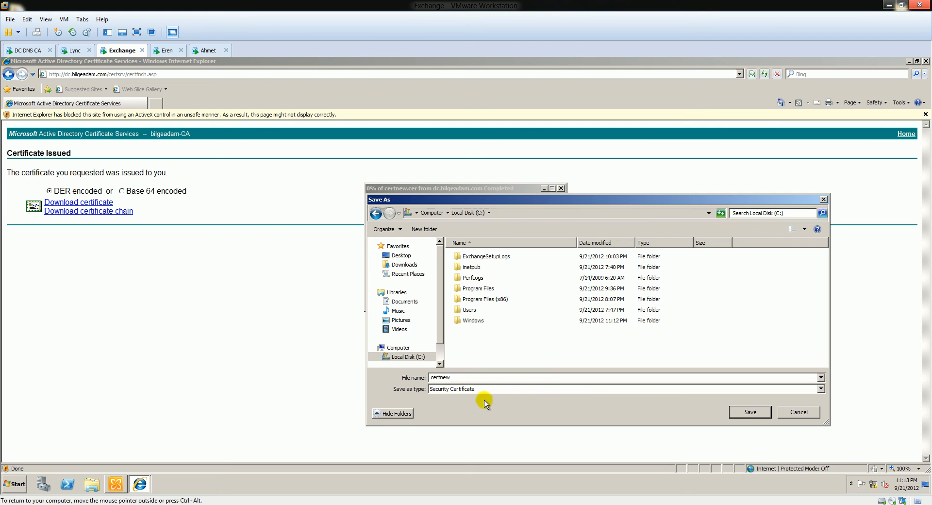
pyautogui.click(748, 409)
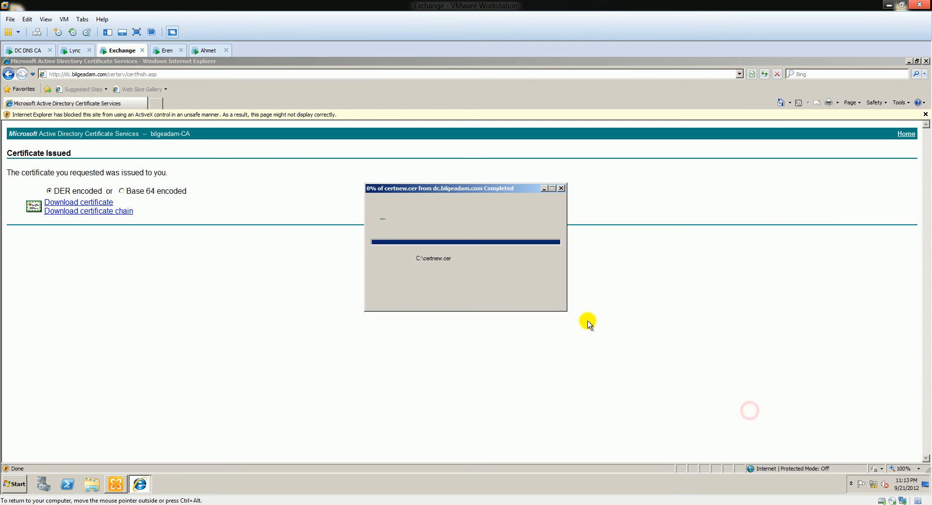
pyautogui.click(529, 293)
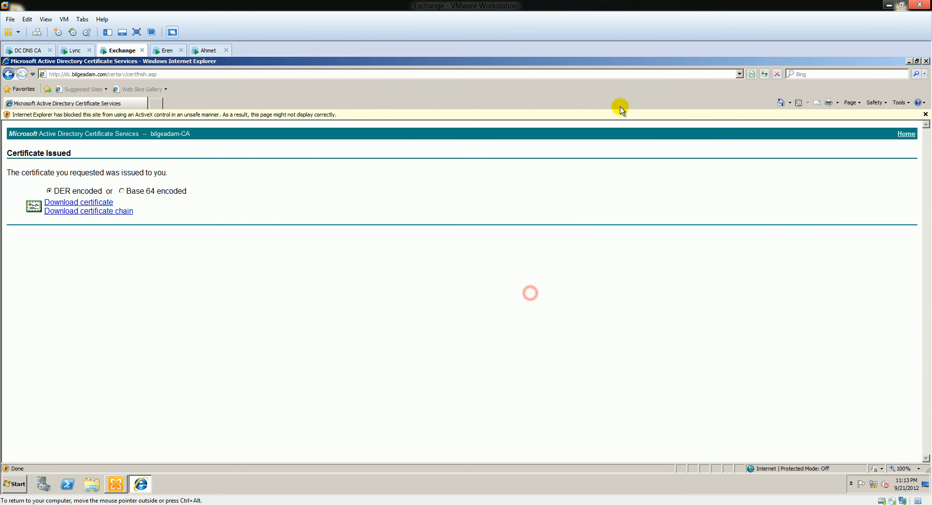
pyautogui.click(926, 61)
# - In Exchange Management Console, complete the pending request of the mail certificate using the certnew file from Local Disk (C:)
pyautogui.click(109, 489)
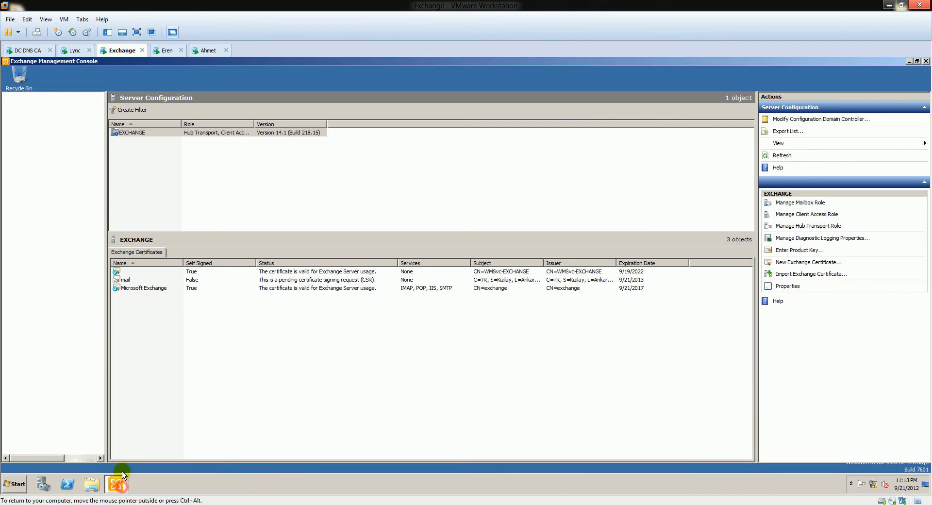
pyautogui.click(126, 280)
pyautogui.rightClick(129, 281)
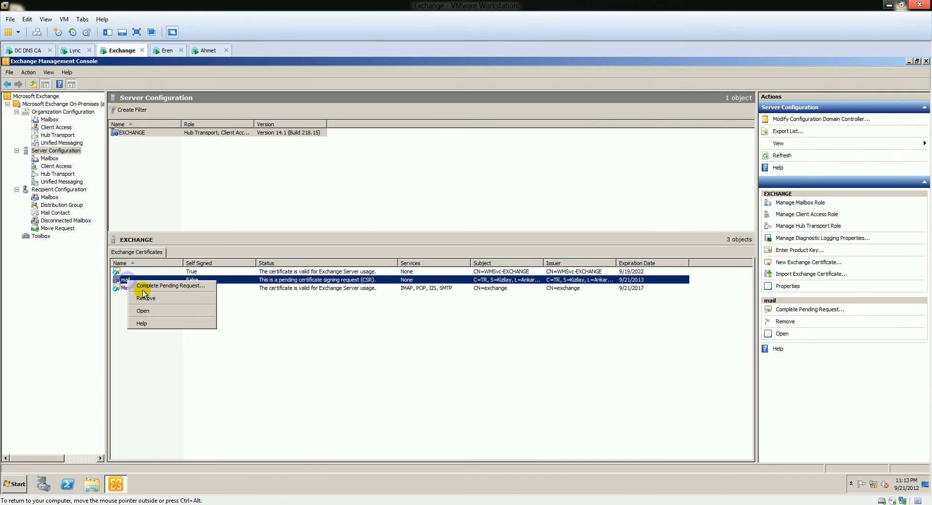
pyautogui.click(149, 290)
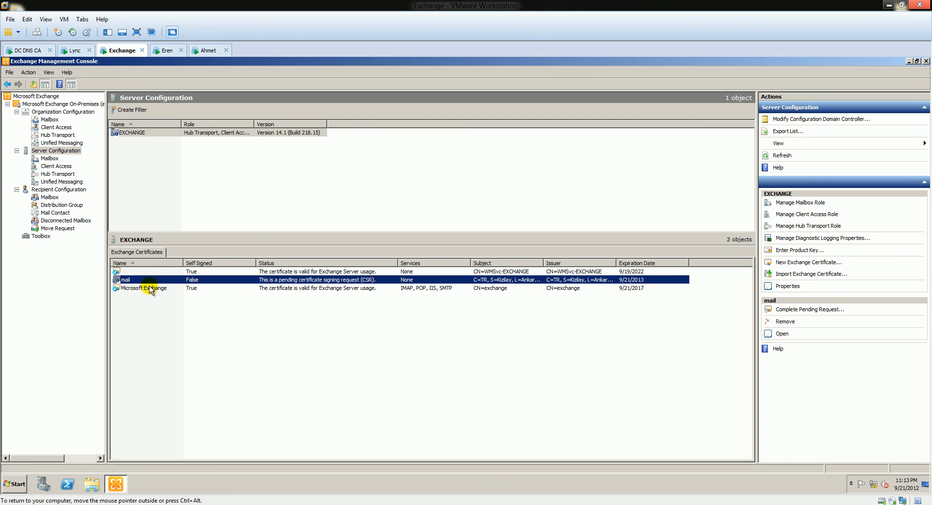
pyautogui.click(319, 188)
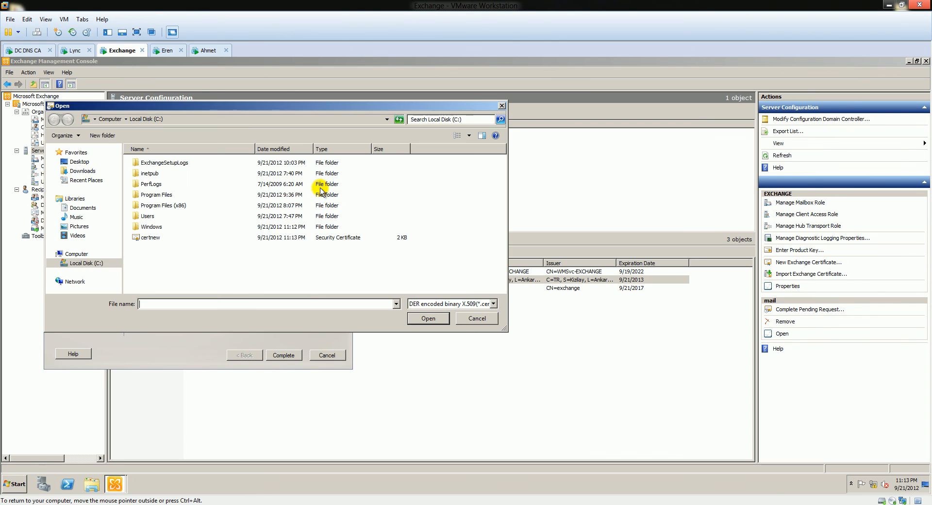
pyautogui.click(147, 237)
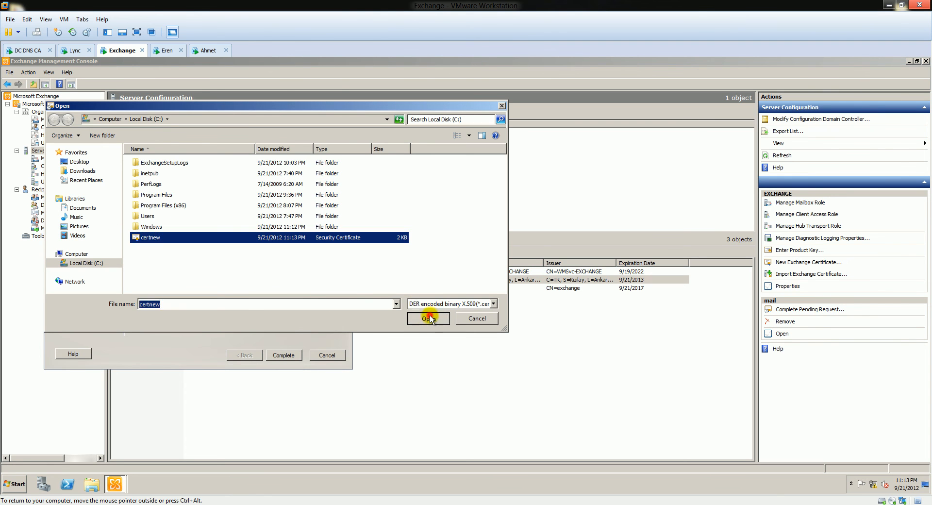
pyautogui.click(429, 318)
pyautogui.click(282, 355)
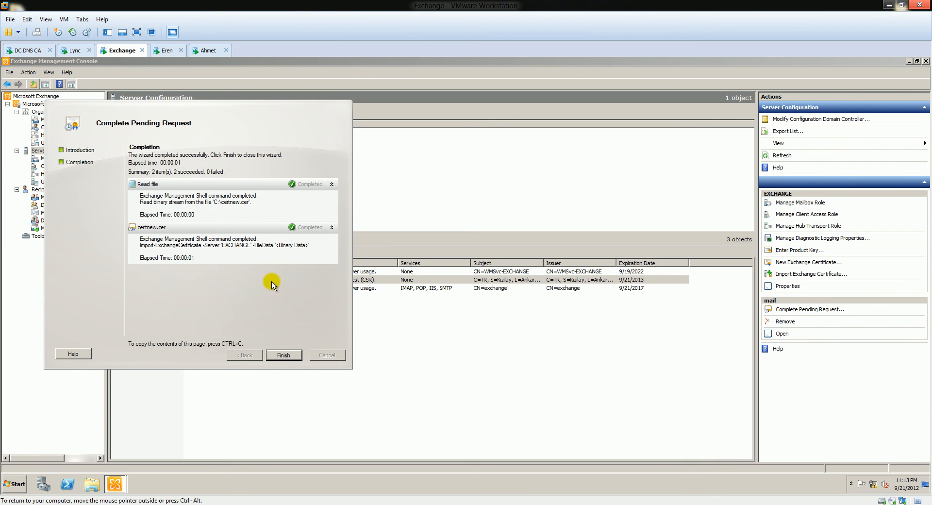
pyautogui.click(284, 355)
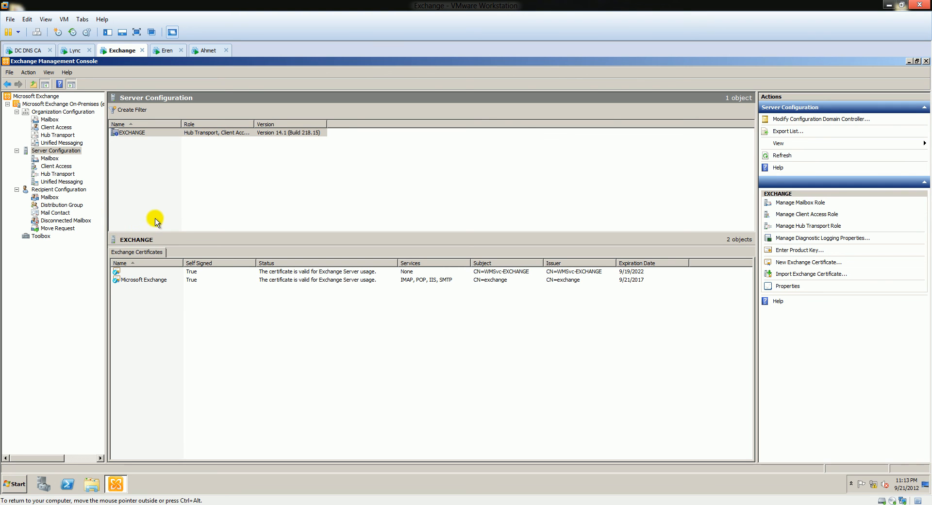
# - Enable Outlook Anywhere on the EXCHANGE client access server with external host name mail.bilgeadam.com and Basic authentication
pyautogui.click(56, 166)
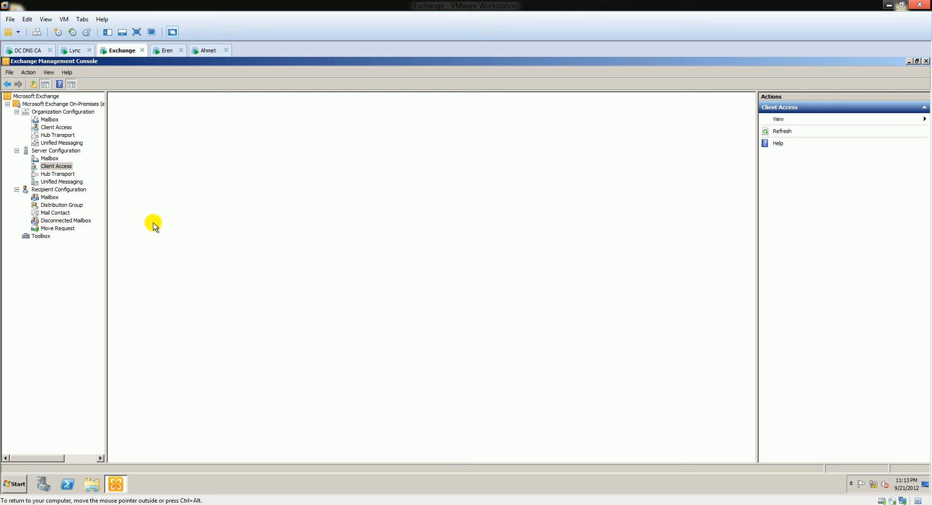
pyautogui.click(66, 167)
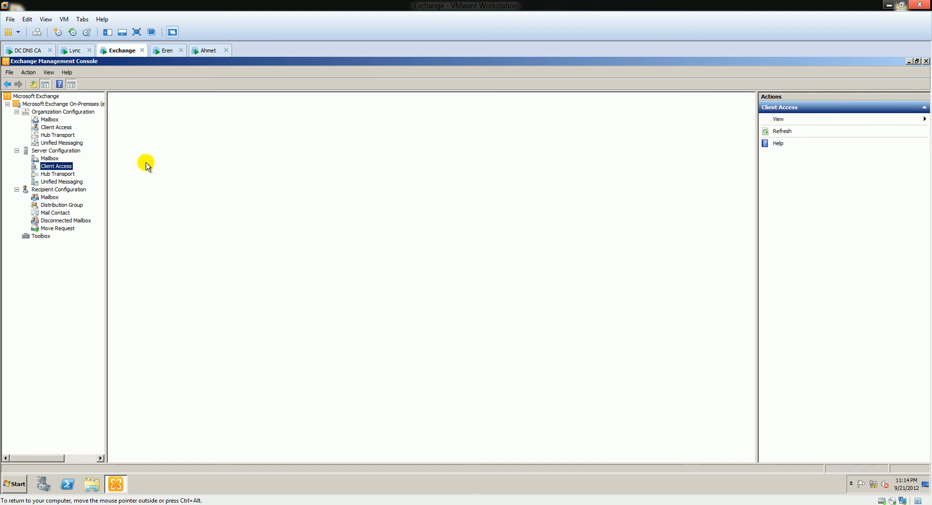
pyautogui.click(55, 127)
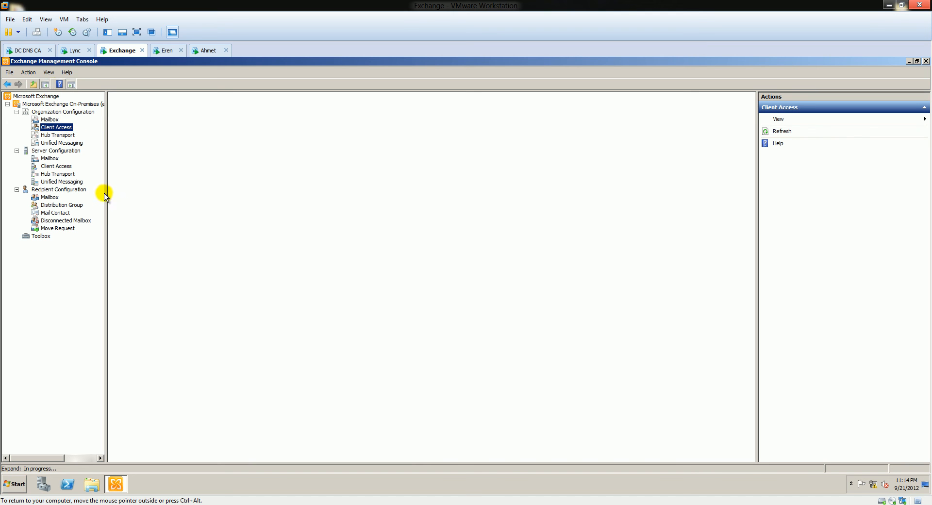
pyautogui.rightClick(59, 126)
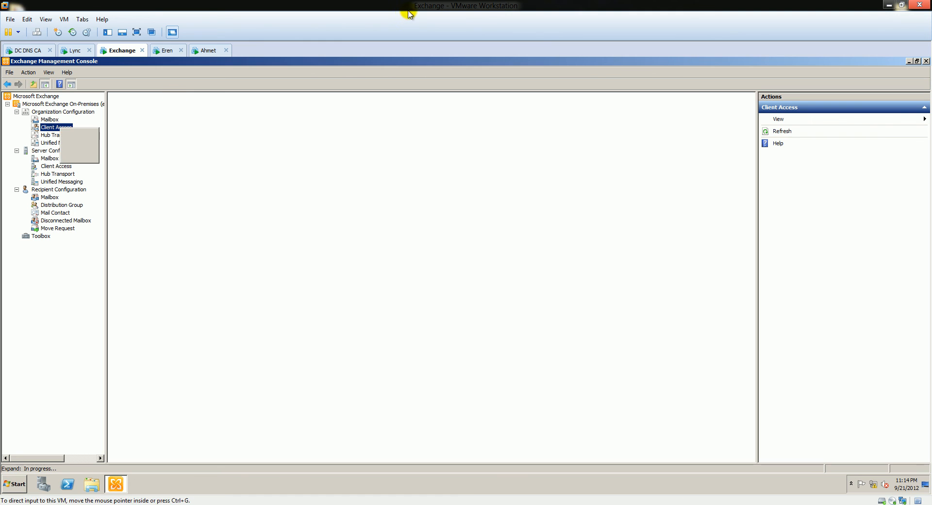
pyautogui.click(58, 167)
pyautogui.click(136, 134)
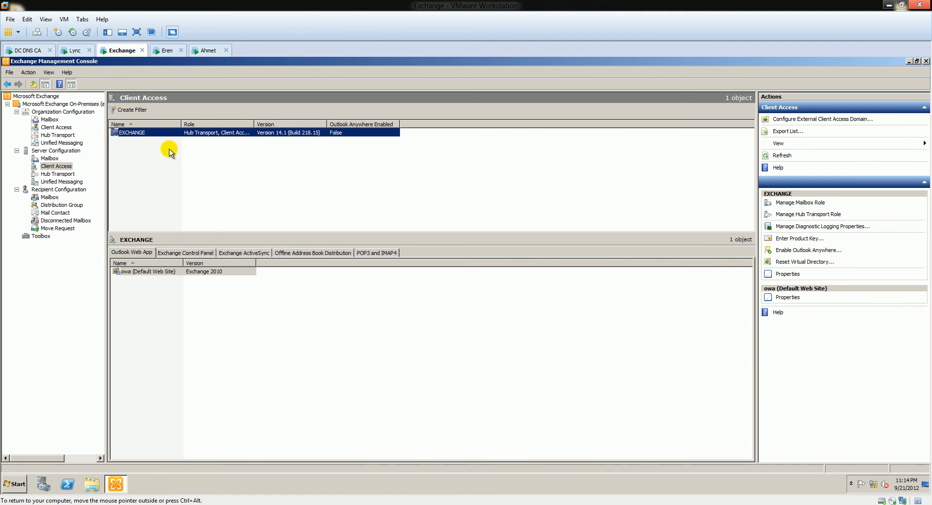
pyautogui.rightClick(131, 132)
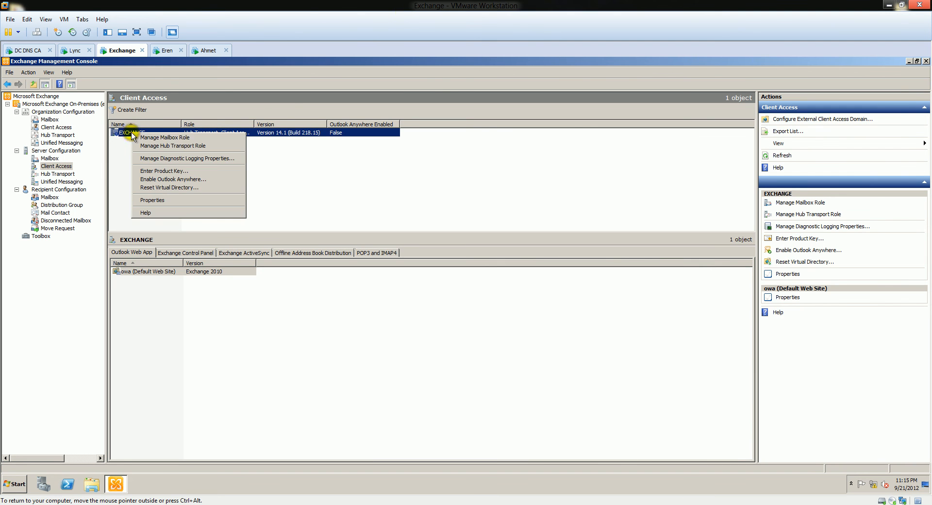
pyautogui.click(180, 180)
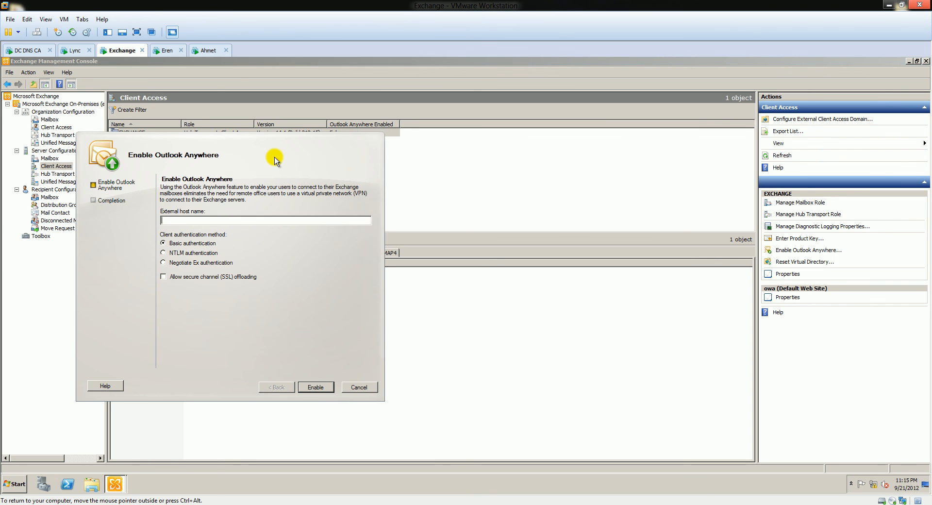
pyautogui.click(232, 217)
pyautogui.click(306, 386)
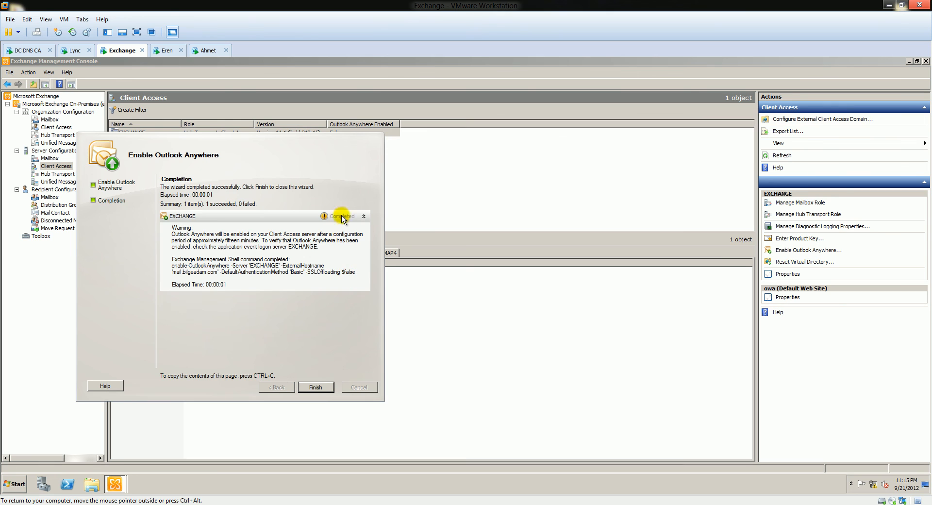
pyautogui.click(317, 389)
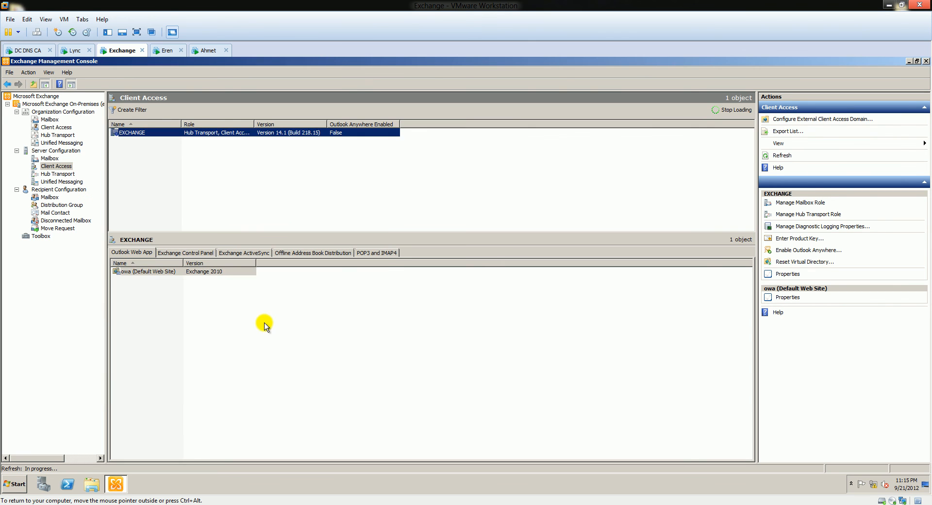
pyautogui.click(216, 319)
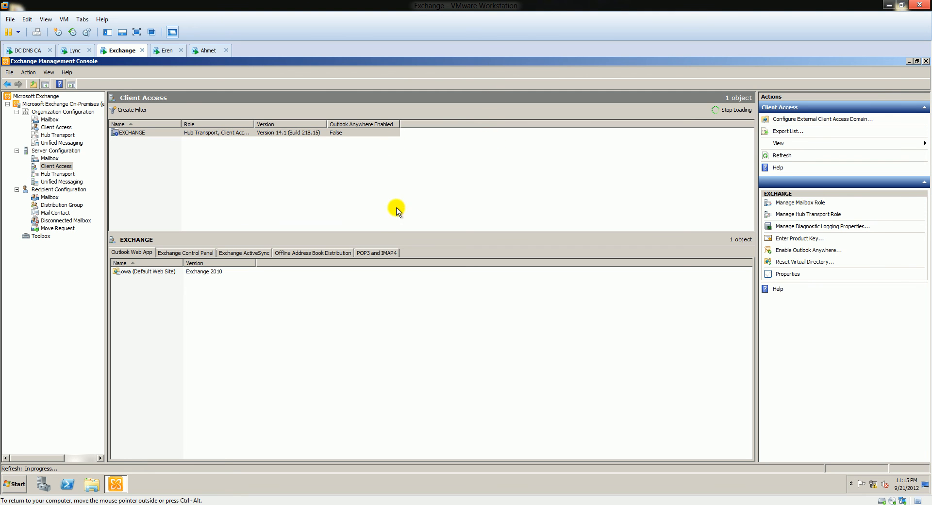
# - Dismiss the Lync notice on both client virtual machines and return to the first client
pyautogui.click(167, 50)
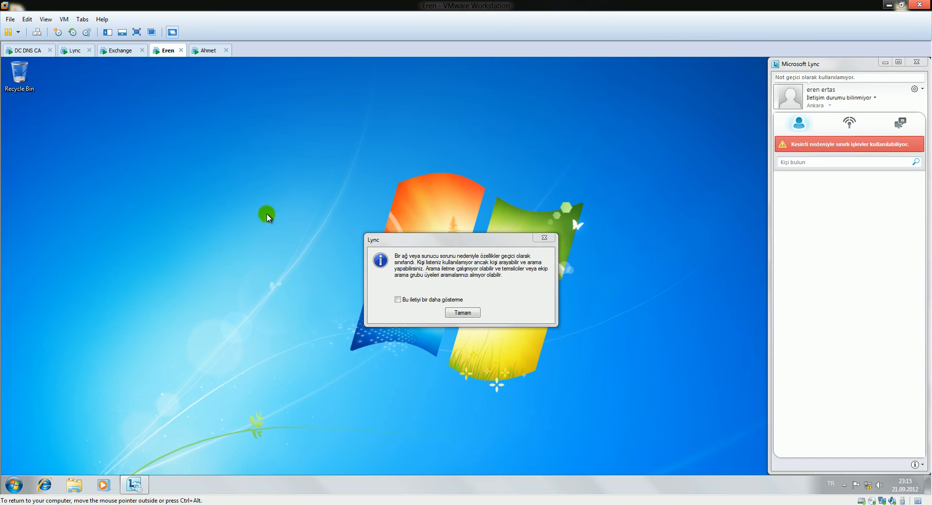
pyautogui.click(461, 313)
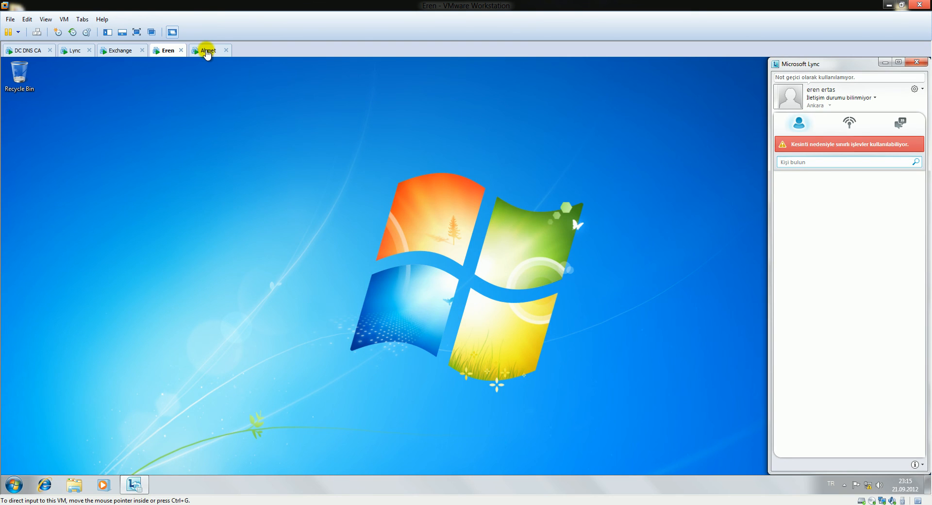
pyautogui.click(207, 51)
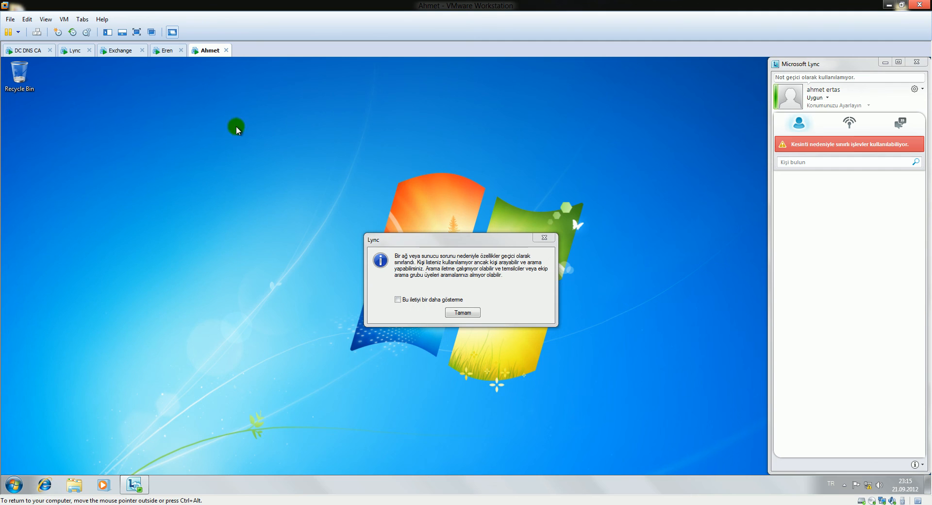
pyautogui.click(462, 312)
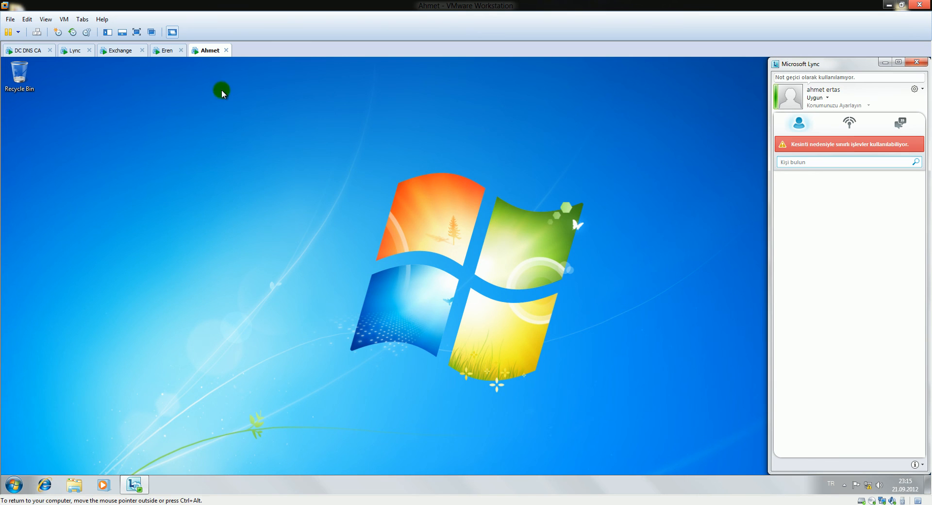
pyautogui.click(160, 51)
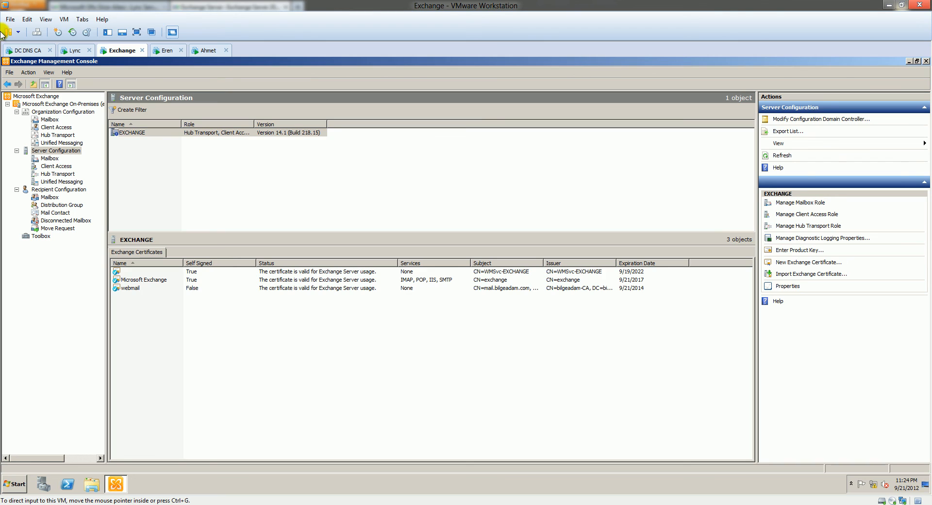
pyautogui.click(152, 336)
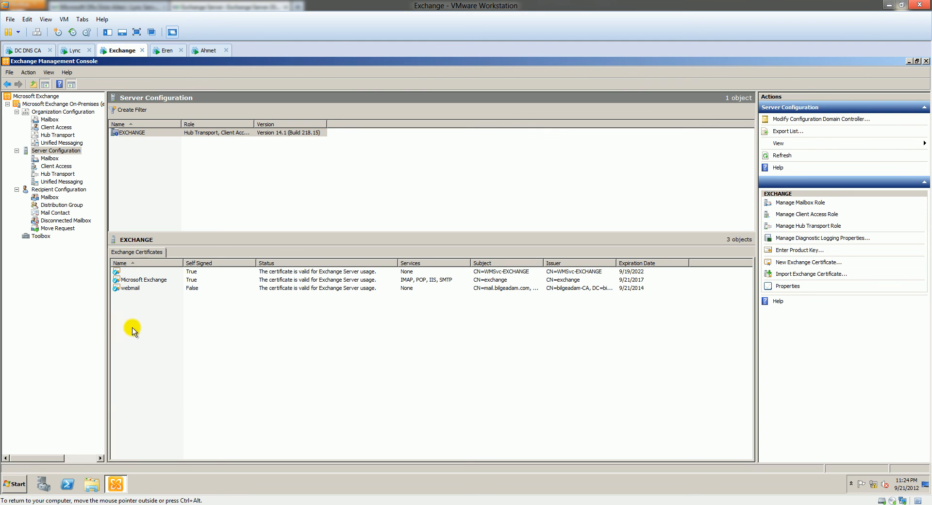
pyautogui.click(168, 50)
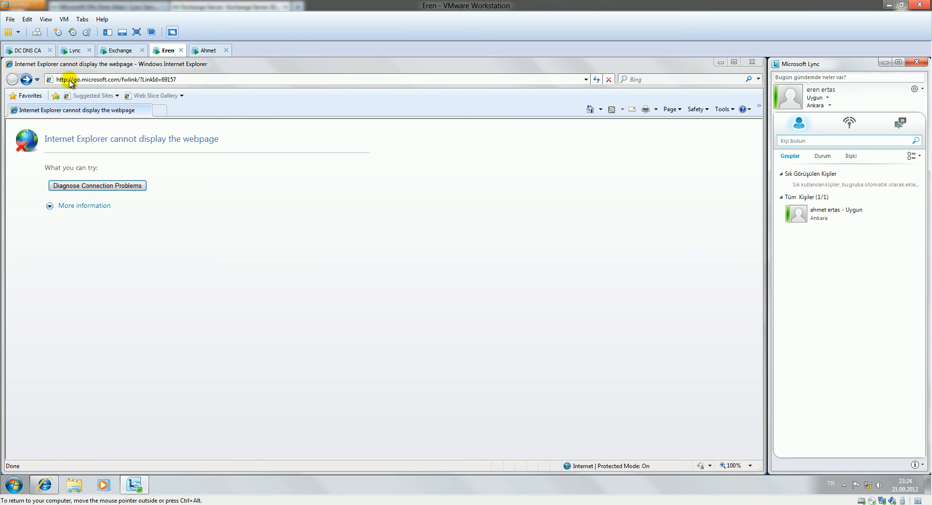
pyautogui.click(101, 80)
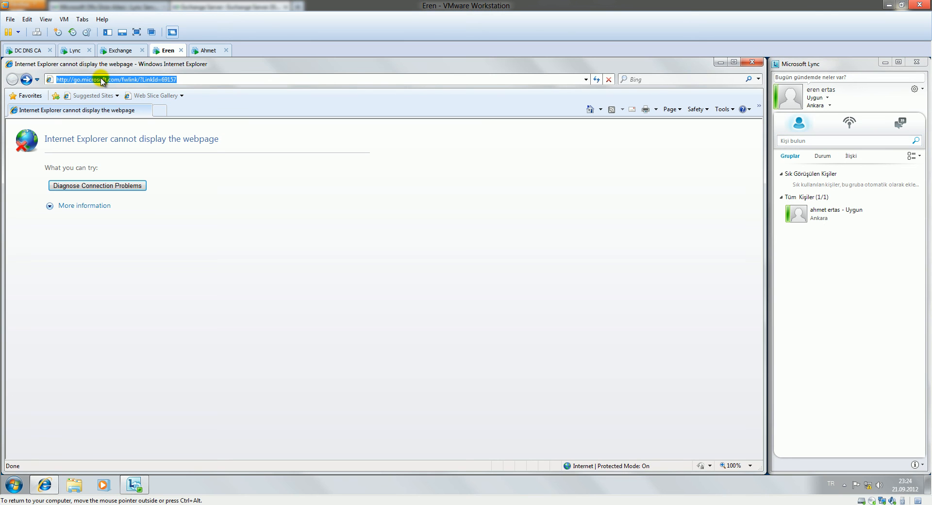
pyautogui.write('https')
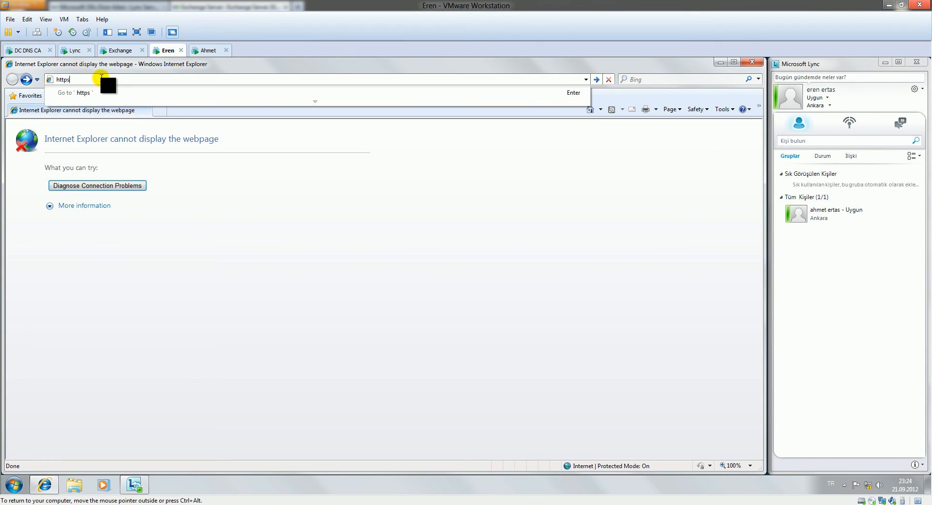
pyautogui.write('://ma')
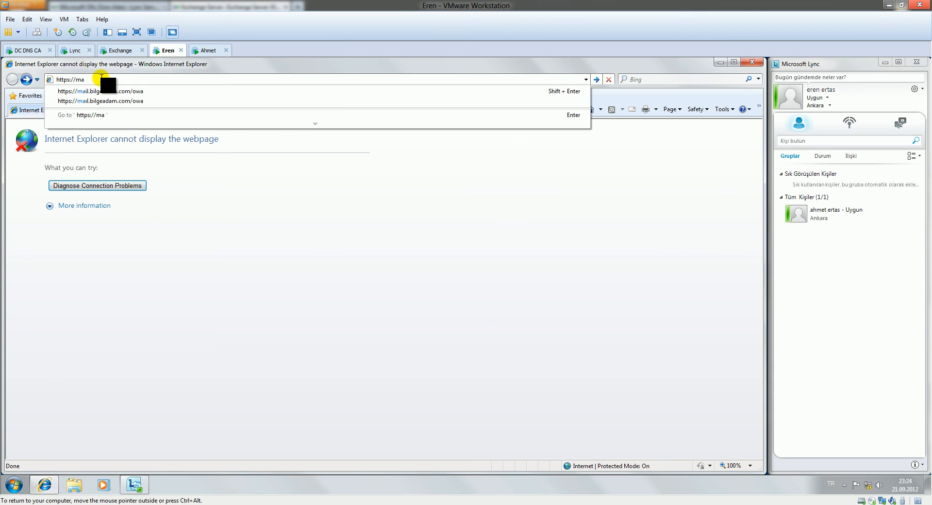
pyautogui.write('il')
pyautogui.press('Down')
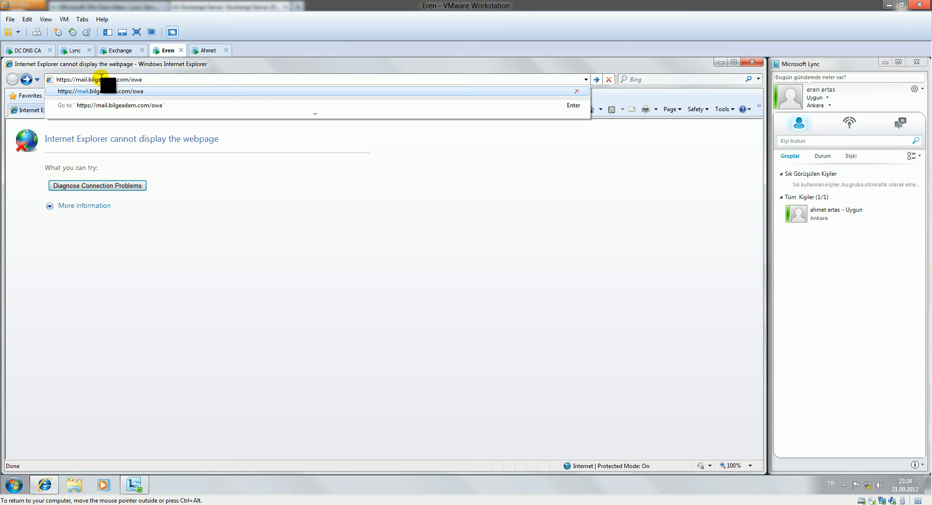
pyautogui.press('Return')
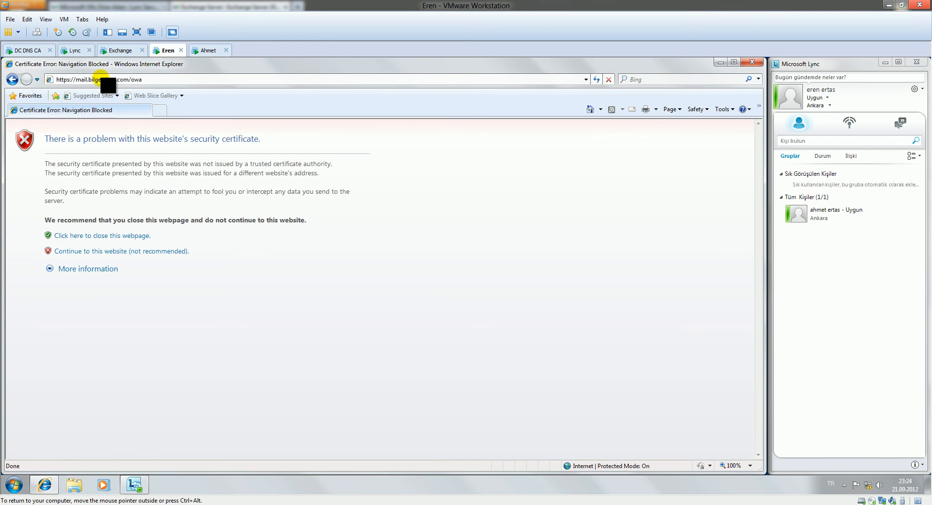
pyautogui.click(208, 51)
pyautogui.click(152, 80)
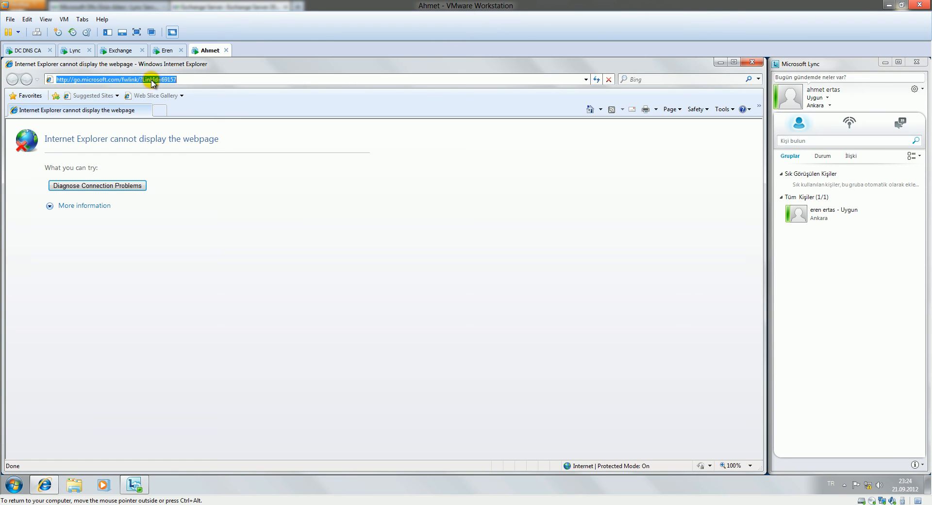
pyautogui.write('https://mail.bilgea')
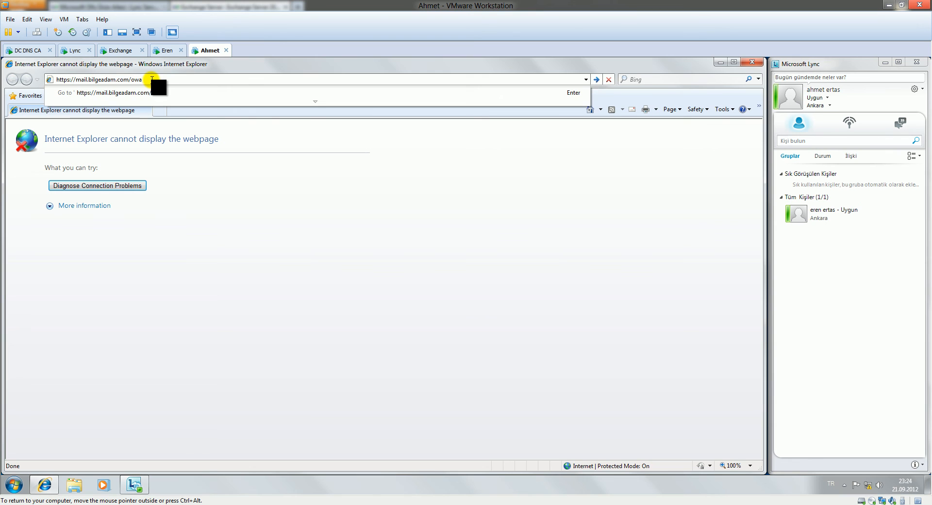
pyautogui.write('dam.com/owa')
pyautogui.press('Return')
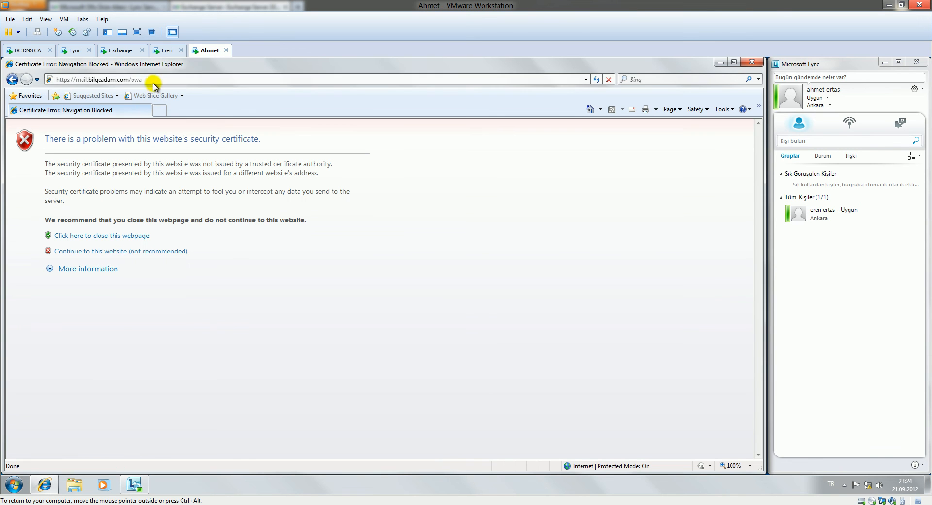
# - Continue past the website security certificate warning on both client virtual machines and return to the first client
pyautogui.click(164, 51)
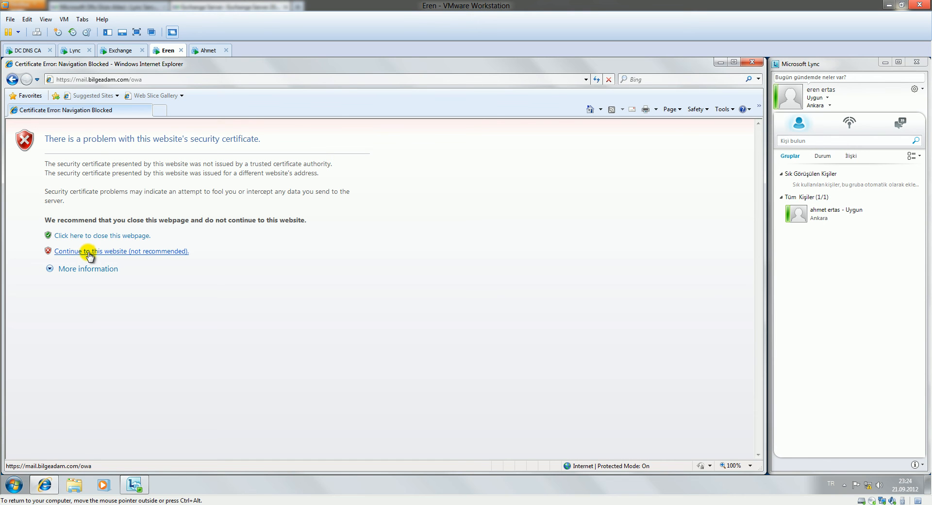
pyautogui.click(124, 251)
pyautogui.click(208, 50)
pyautogui.click(105, 251)
pyautogui.click(168, 52)
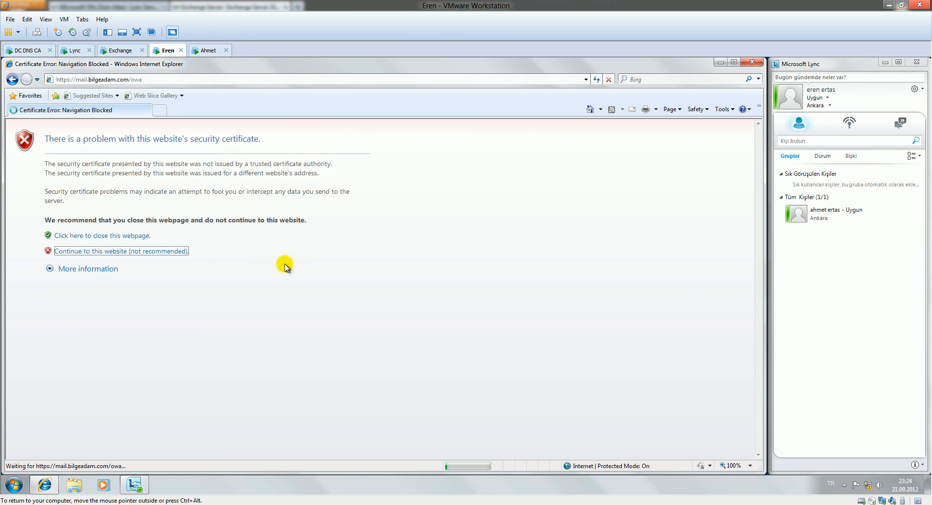
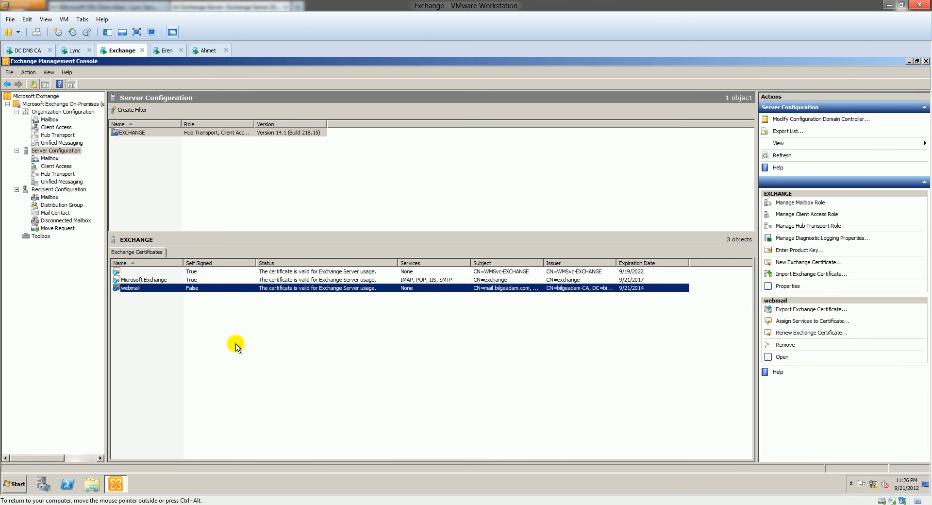
# - On the Exchange server, assign the POP, SMTP and IIS services to the webmail certificate on the EXCHANGE server
pyautogui.click(197, 343)
pyautogui.click(138, 289)
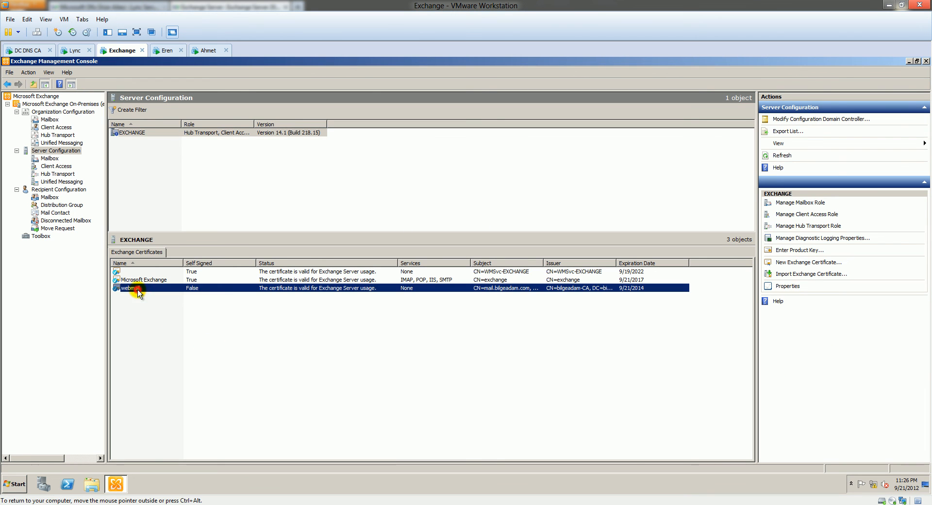
pyautogui.rightClick(138, 286)
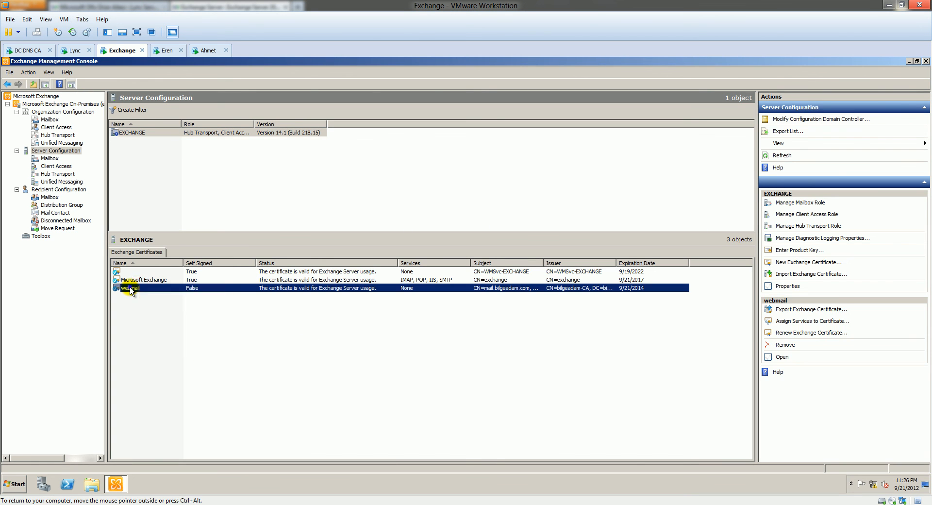
pyautogui.click(187, 298)
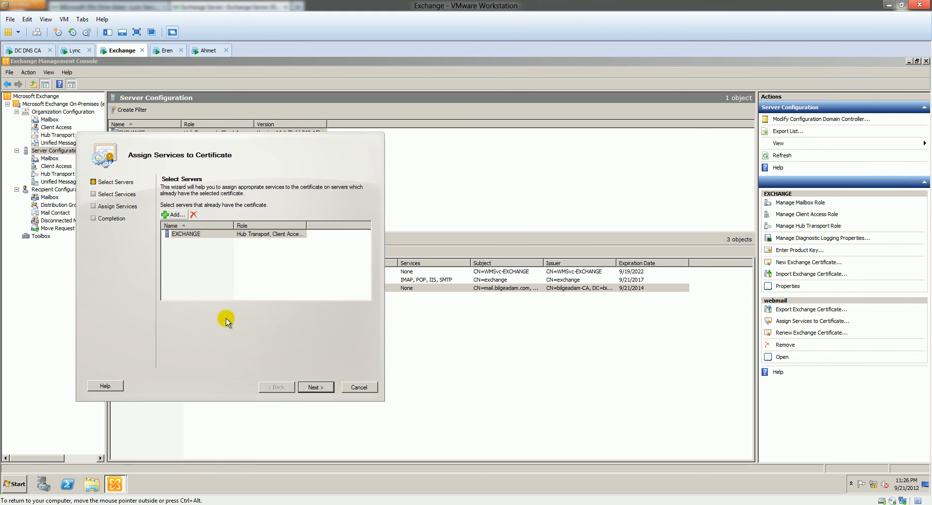
pyautogui.click(314, 388)
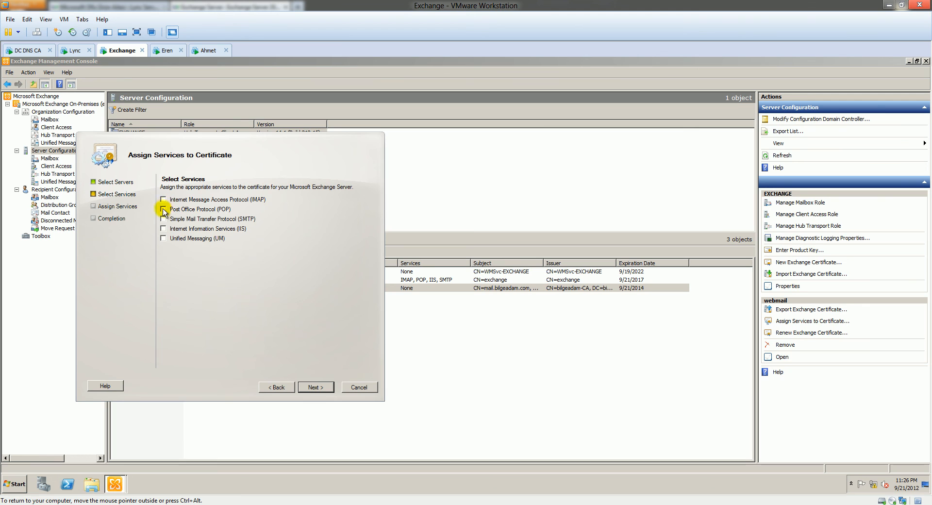
pyautogui.click(163, 209)
pyautogui.click(164, 219)
pyautogui.click(311, 387)
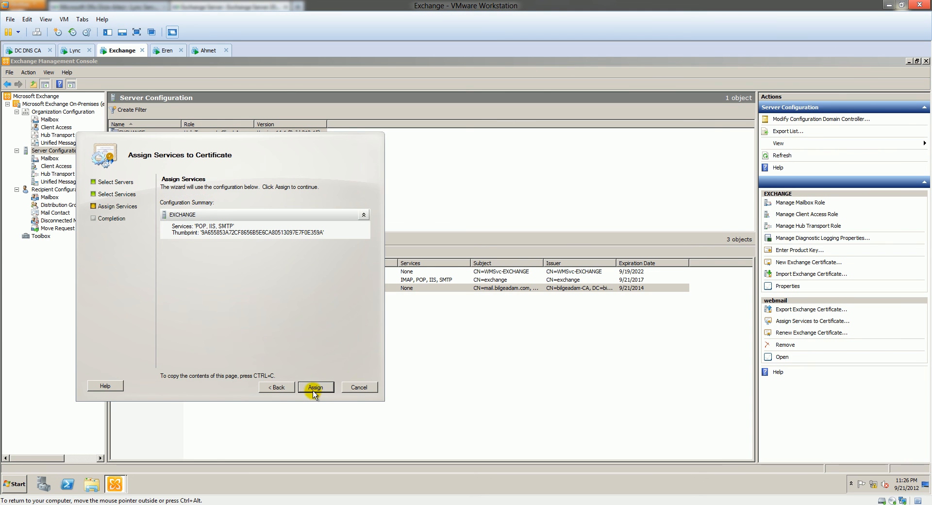
pyautogui.click(314, 387)
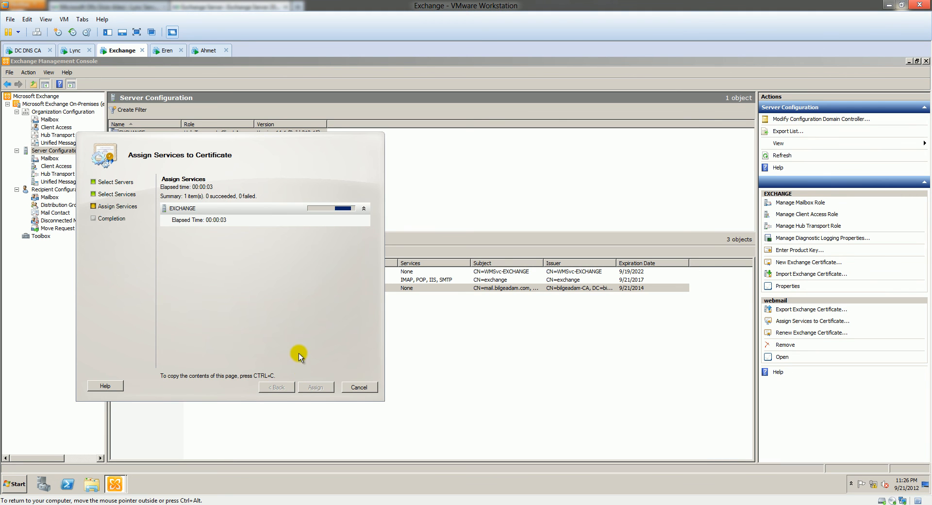
pyautogui.click(239, 303)
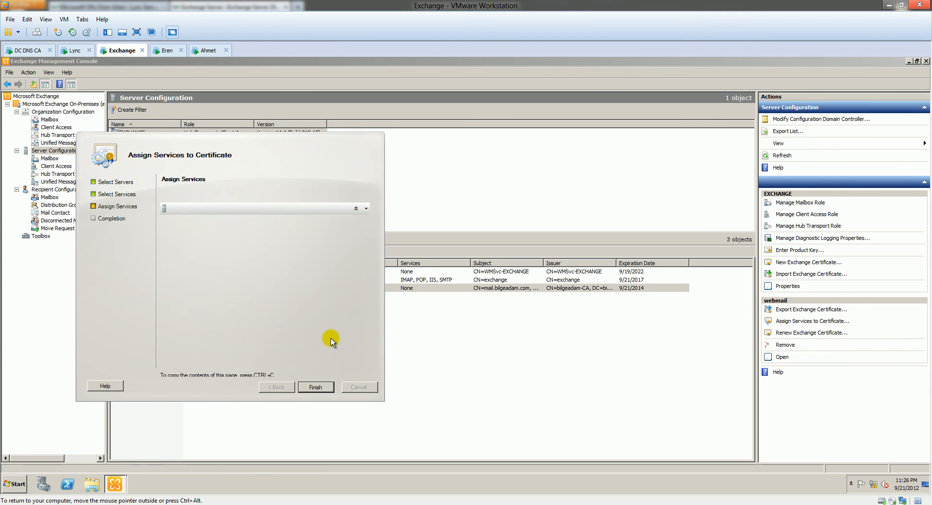
pyautogui.click(316, 386)
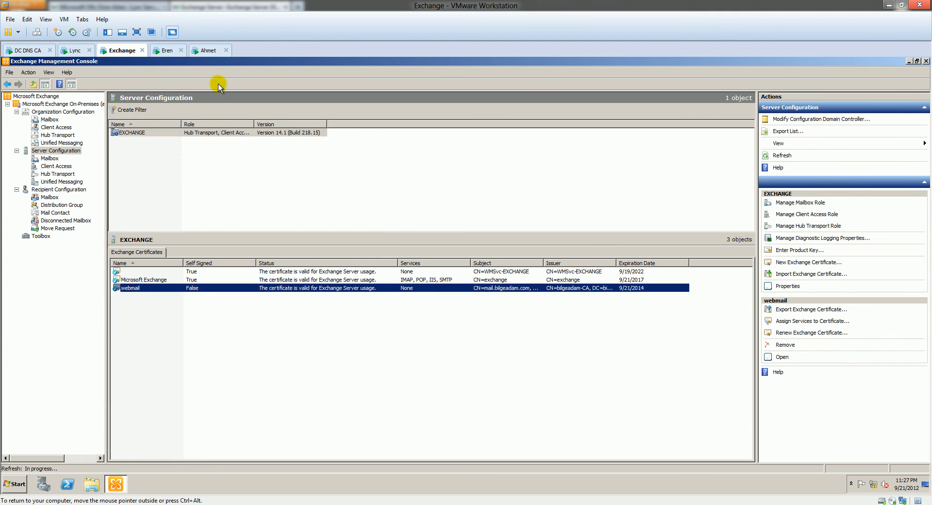
# - On the first client, sign in to Outlook Web App as a private computer with that user's e-mail and account password
pyautogui.click(167, 50)
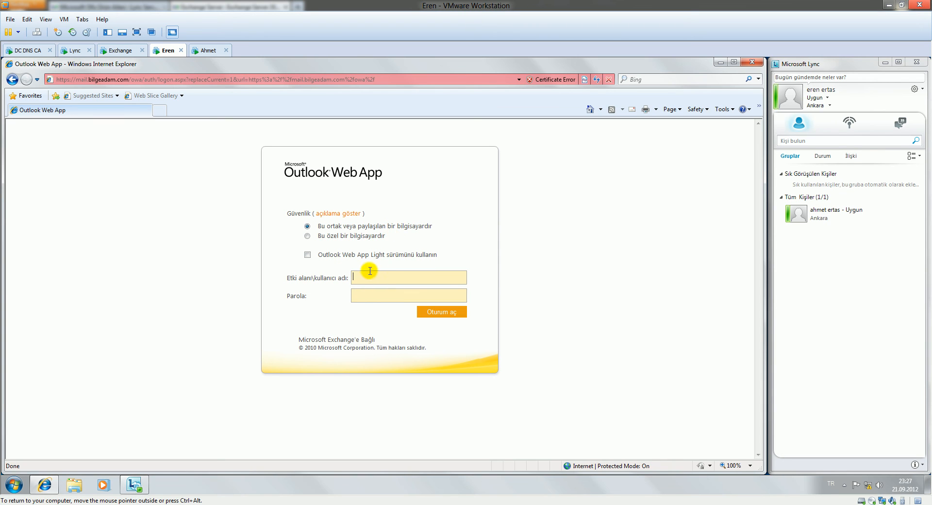
pyautogui.click(307, 237)
pyautogui.click(403, 302)
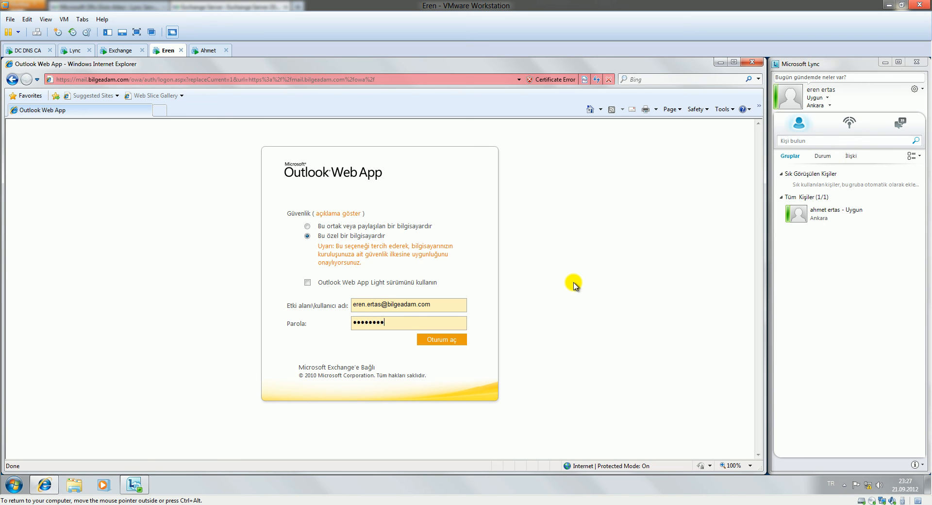
pyautogui.press('Return')
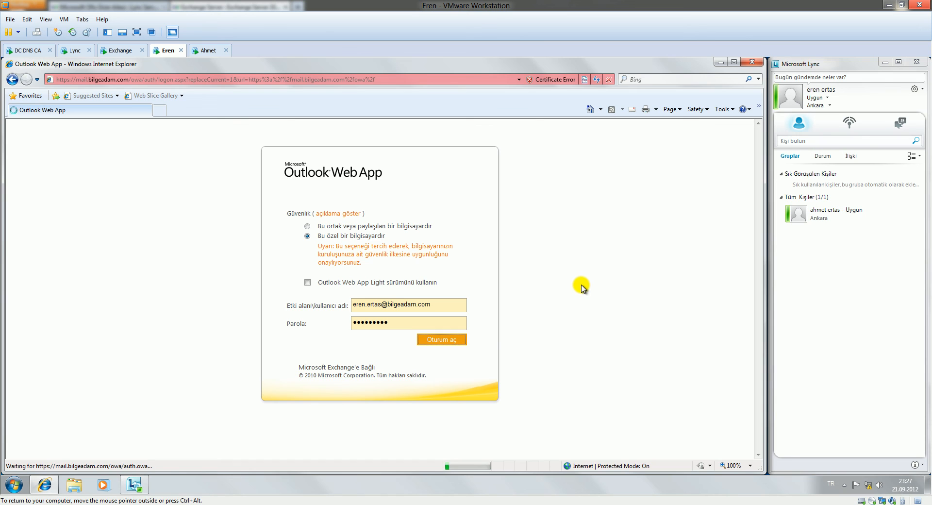
# - On the second client, sign in to Outlook Web App with that user's e-mail and account password
pyautogui.click(208, 50)
pyautogui.click(407, 277)
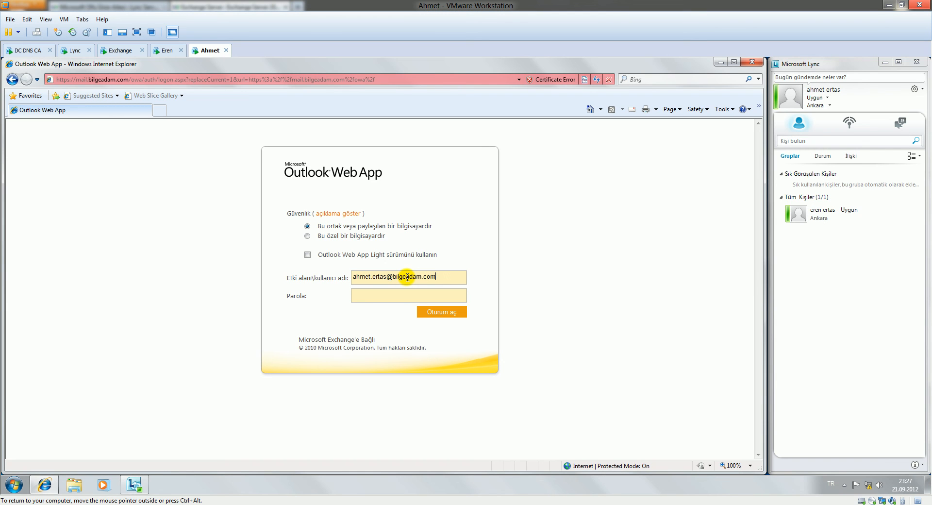
pyautogui.write('1')
pyautogui.press('Return')
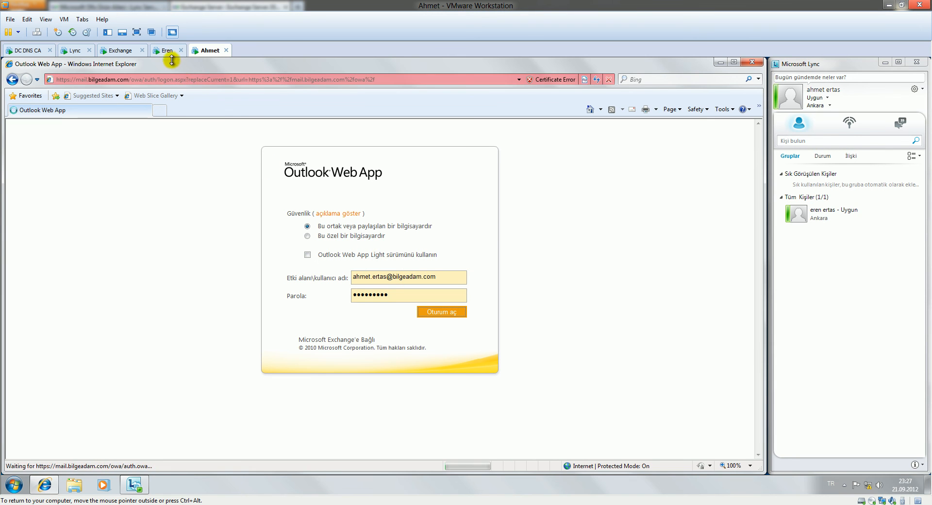
# - Accept Türkçe (Türkiye) and the (UTC+02:00) Atina, Bükreş, İstanbul time zone in Outlook Web App on both clients
pyautogui.click(169, 51)
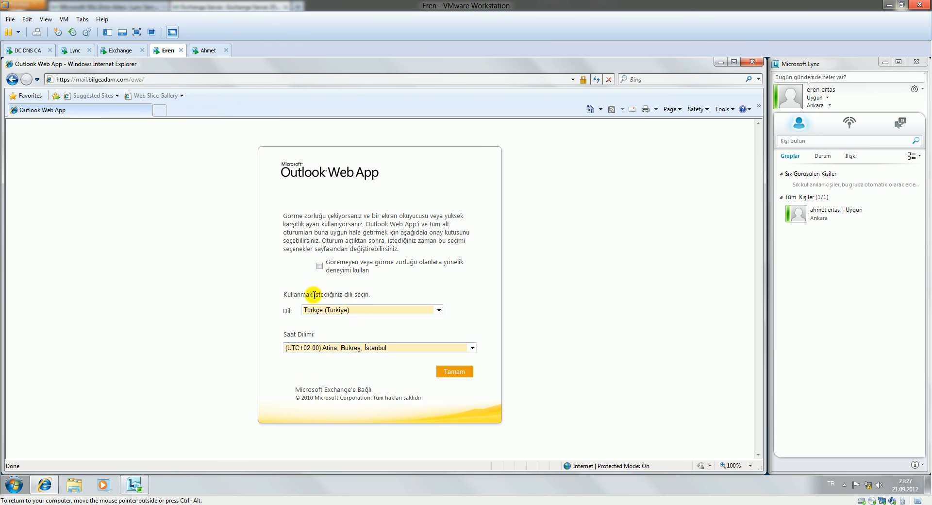
pyautogui.click(463, 376)
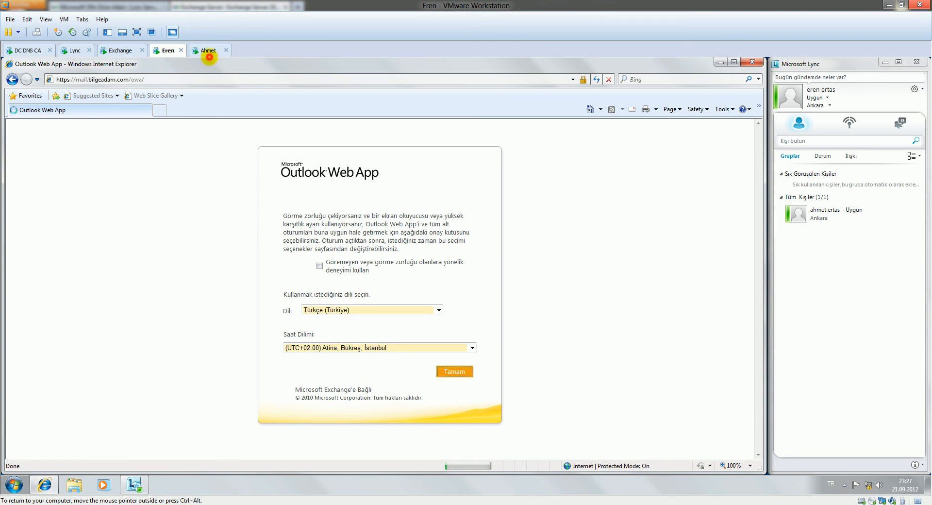
pyautogui.click(208, 52)
pyautogui.click(453, 371)
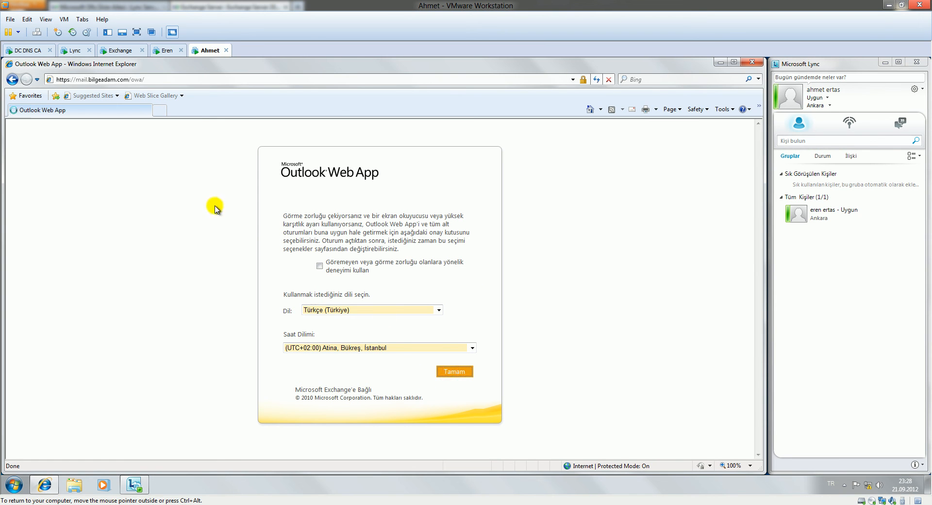
# - Check the Outlook Web App inbox on both client virtual machines
pyautogui.click(167, 50)
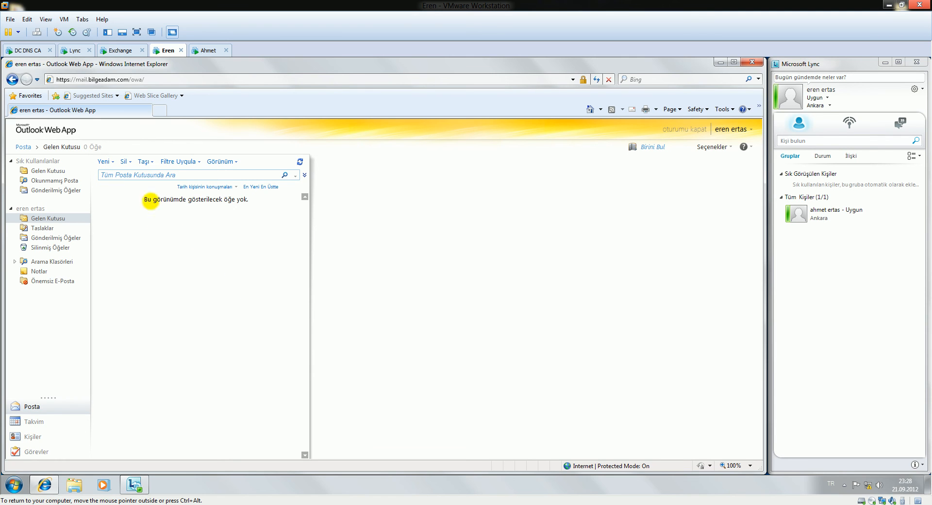
pyautogui.click(208, 50)
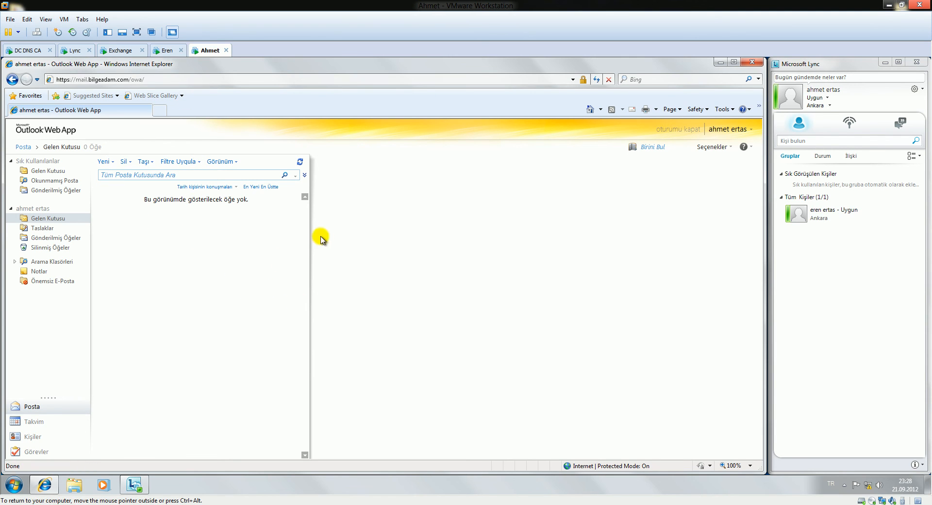
pyautogui.click(168, 50)
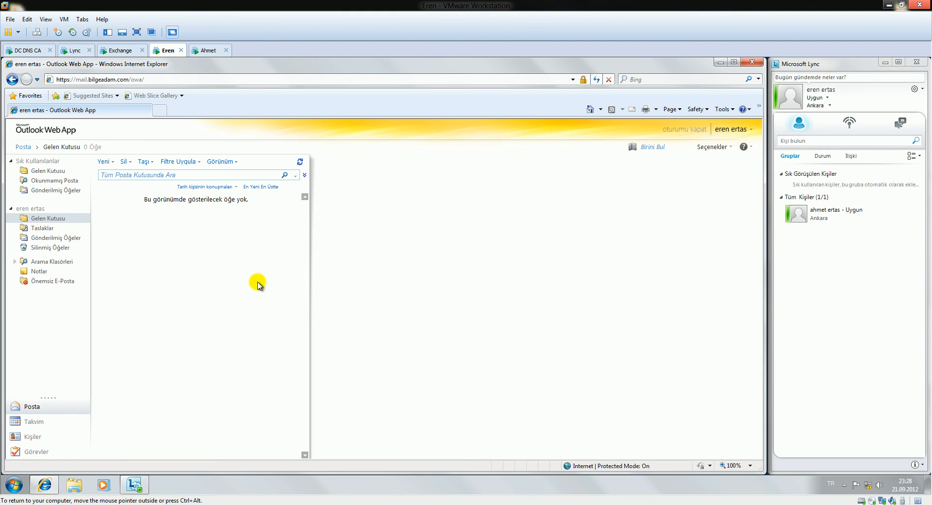
# - Back on the Exchange server, add the IMAP service to the webmail certificate's assigned services
pyautogui.click(117, 49)
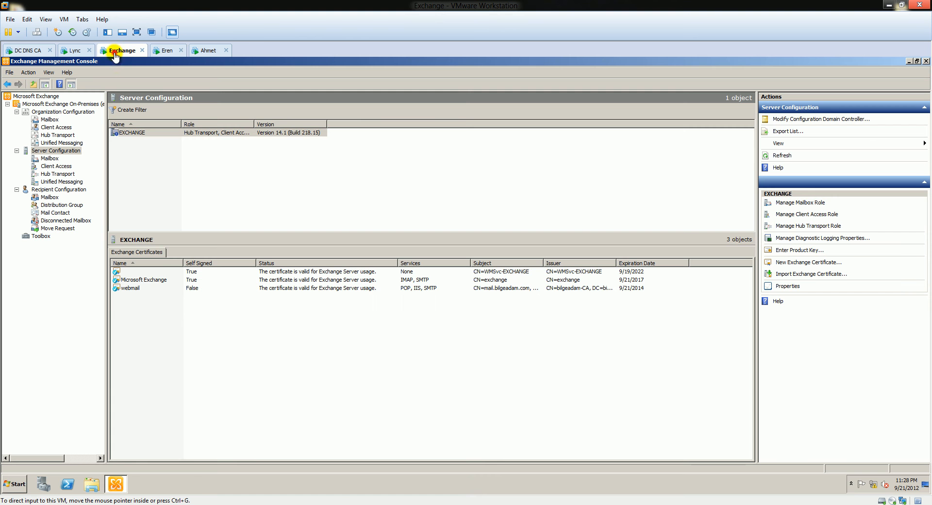
pyautogui.rightClick(136, 288)
pyautogui.click(179, 303)
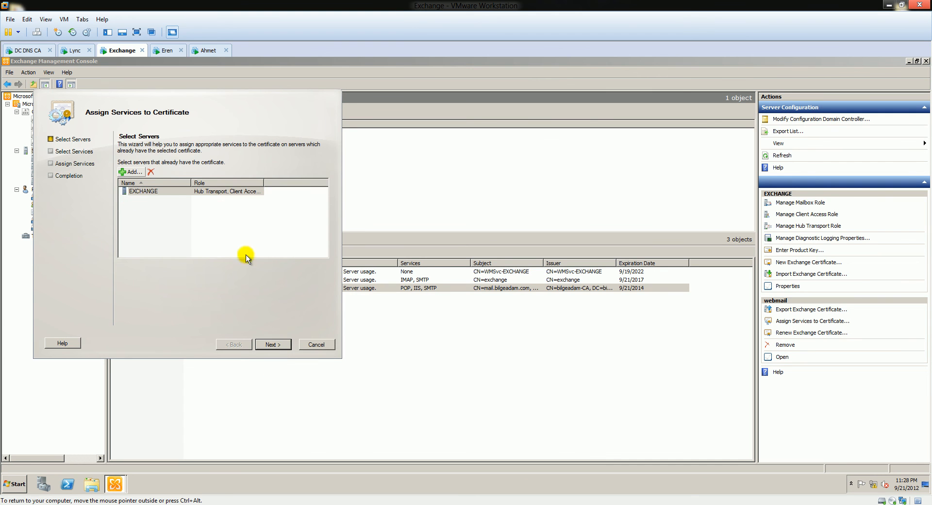
pyautogui.click(223, 191)
pyautogui.click(271, 344)
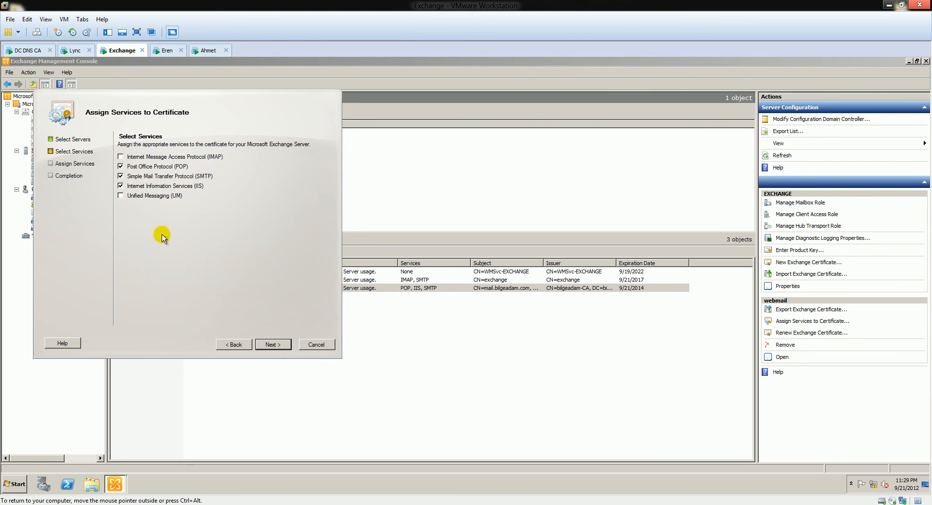
pyautogui.click(121, 157)
pyautogui.click(272, 344)
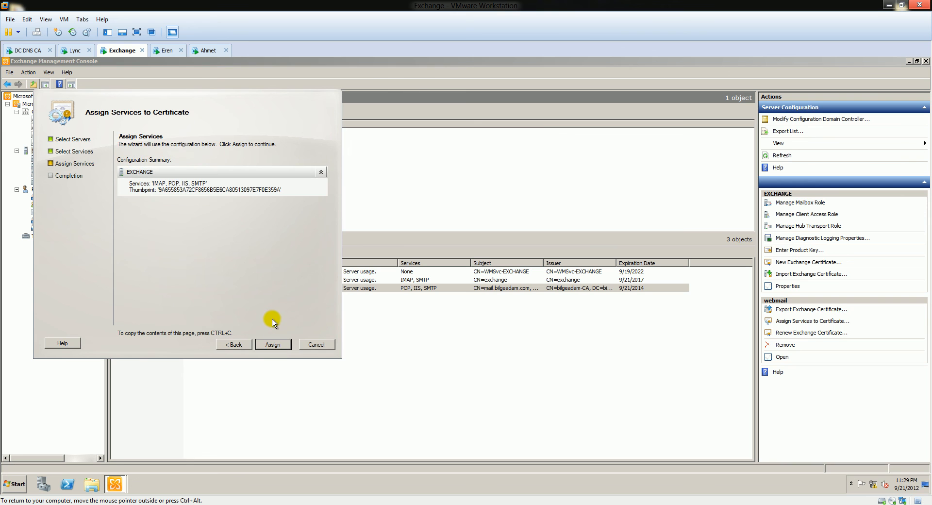
pyautogui.click(274, 342)
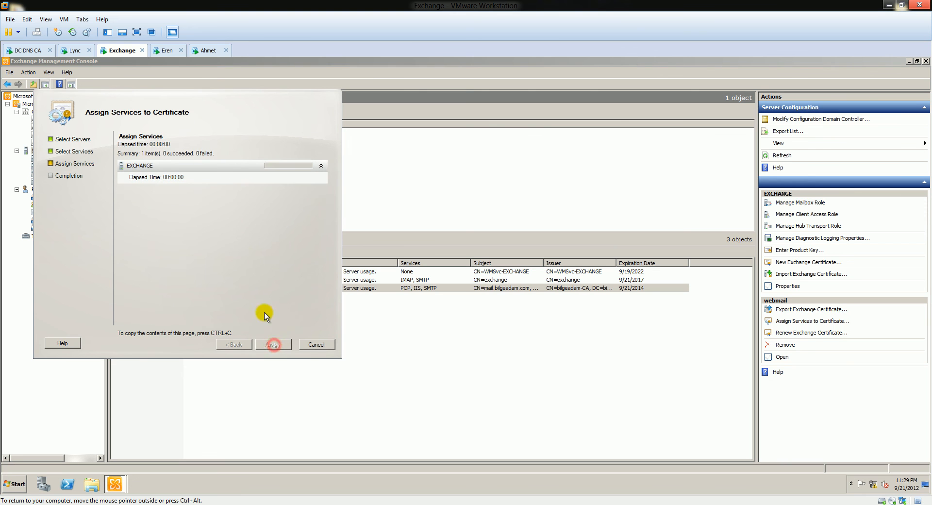
pyautogui.click(273, 344)
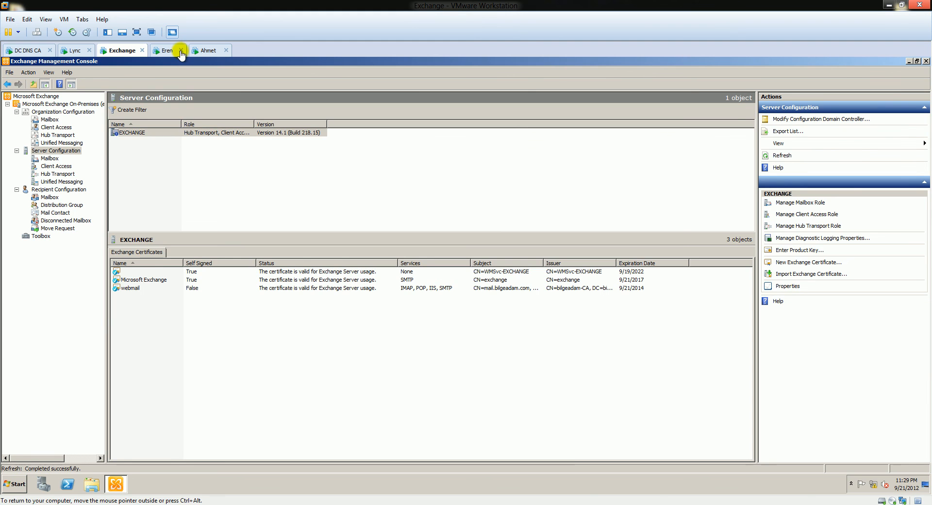
# - On the first client, start a new Outlook Web App message and try to pick the second user as recipient from the address book
pyautogui.click(167, 50)
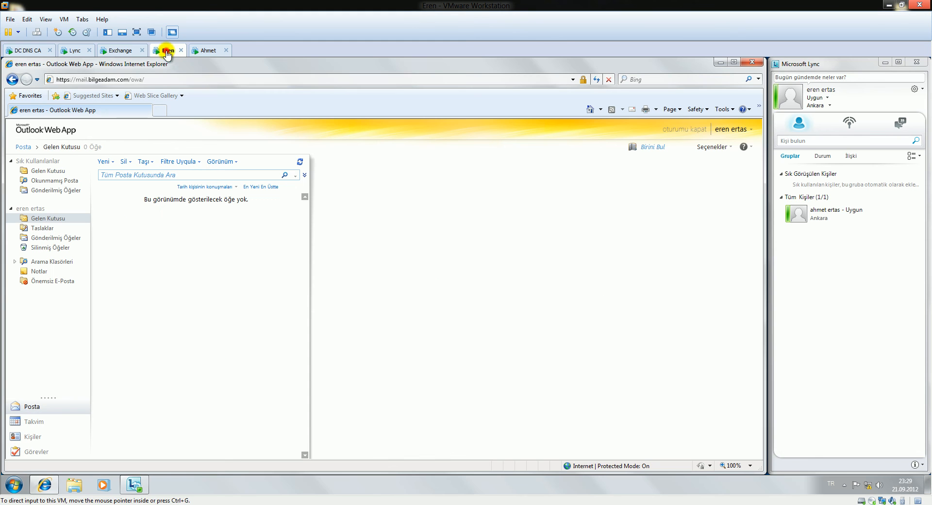
pyautogui.click(104, 162)
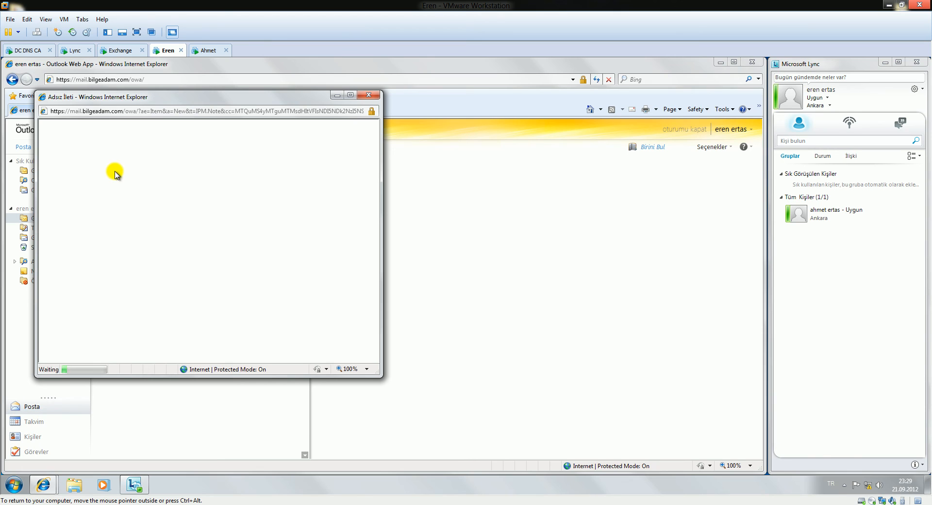
pyautogui.click(52, 141)
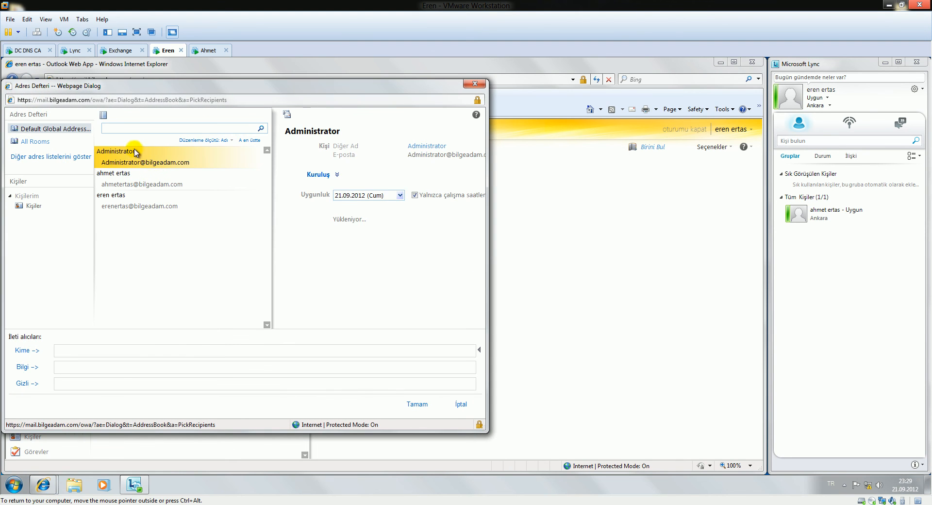
pyautogui.click(127, 180)
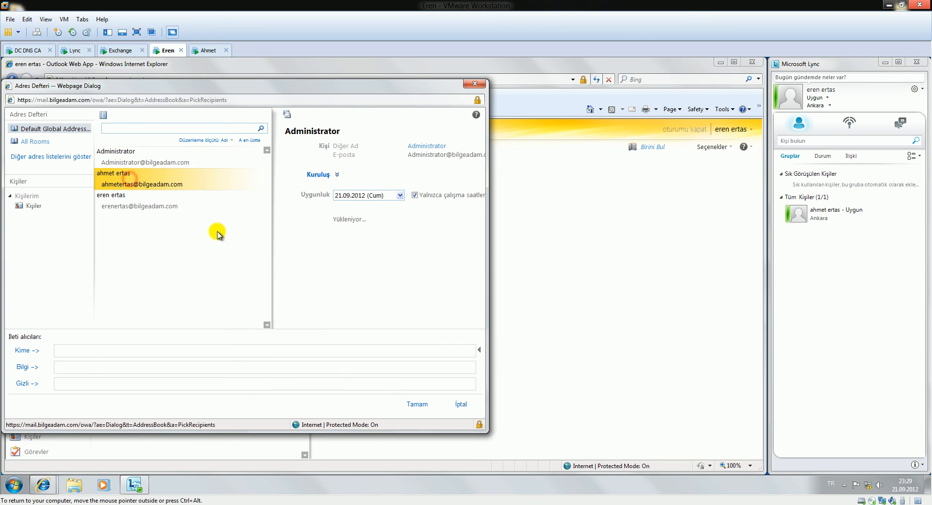
pyautogui.click(419, 405)
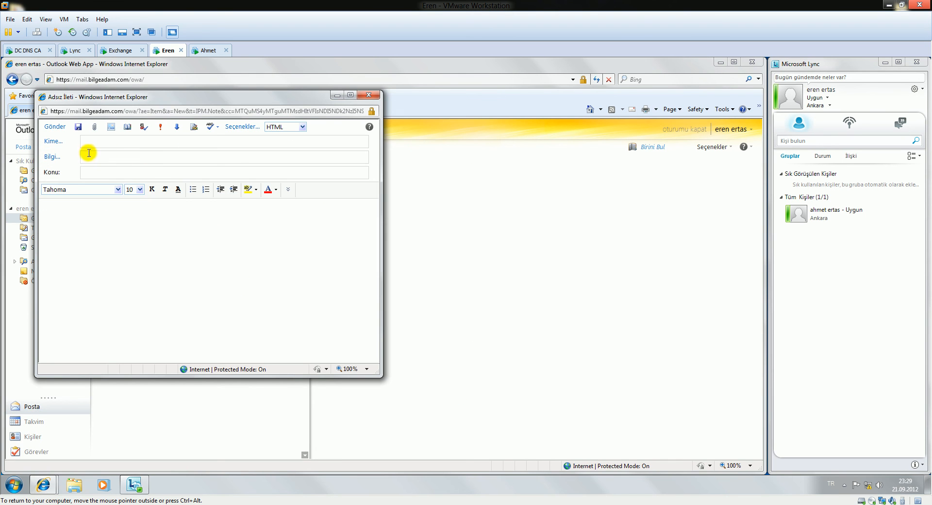
# - Address the message to the second user with subject "deneme" and body "Bu bir denemedir.", and send it
pyautogui.click(119, 171)
pyautogui.click(56, 141)
pyautogui.click(122, 181)
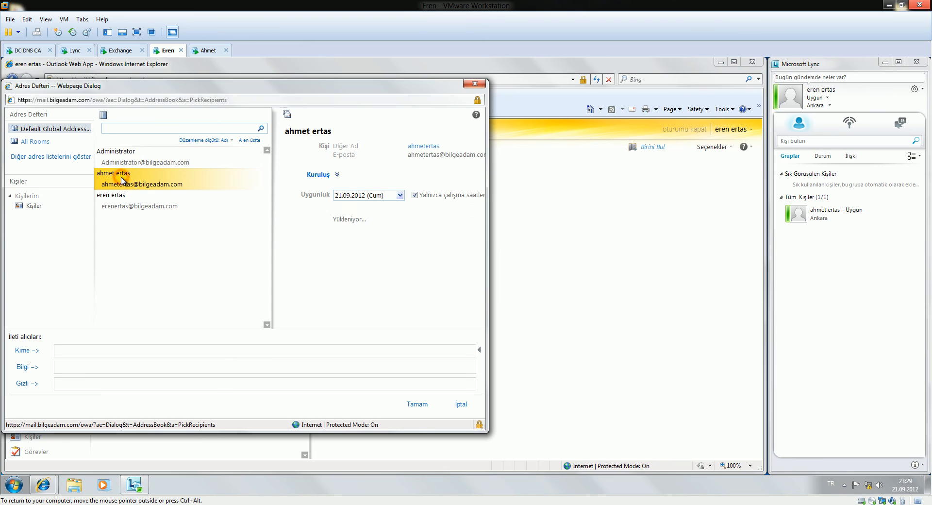
pyautogui.doubleClick(130, 179)
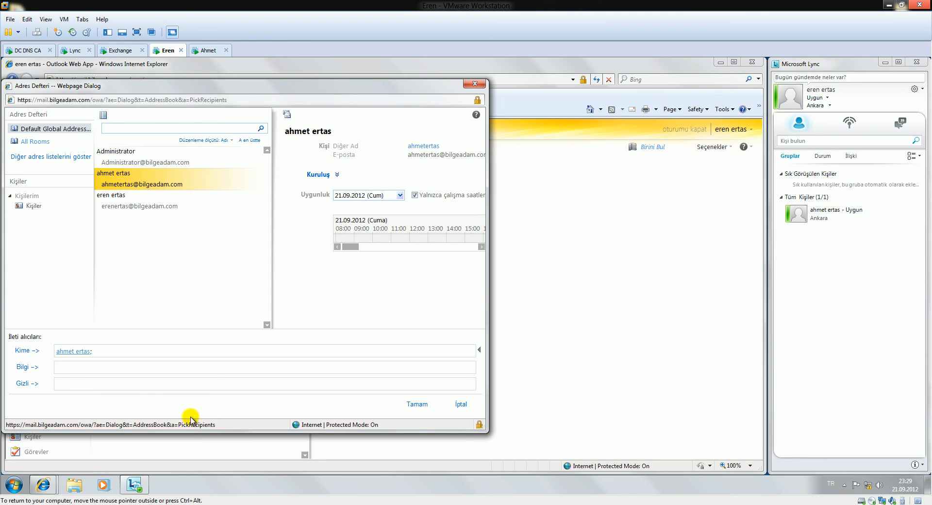
pyautogui.click(427, 406)
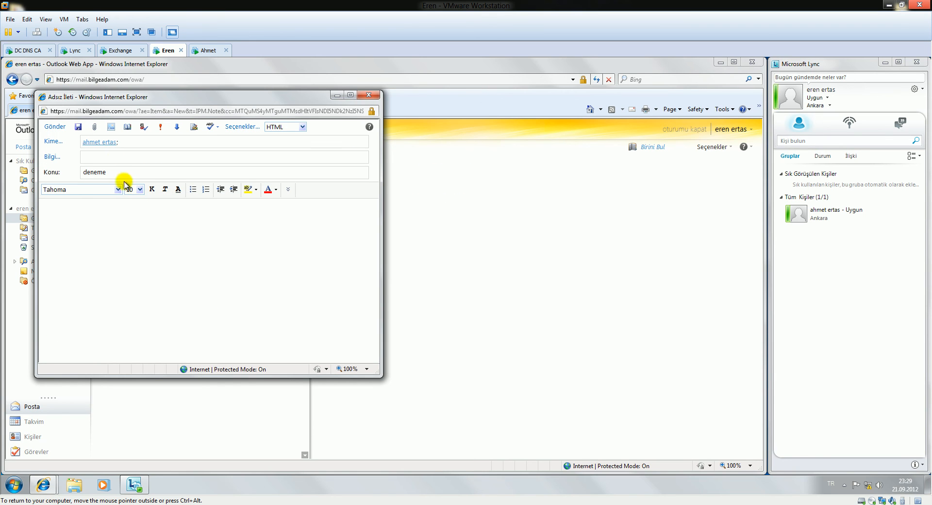
pyautogui.click(128, 226)
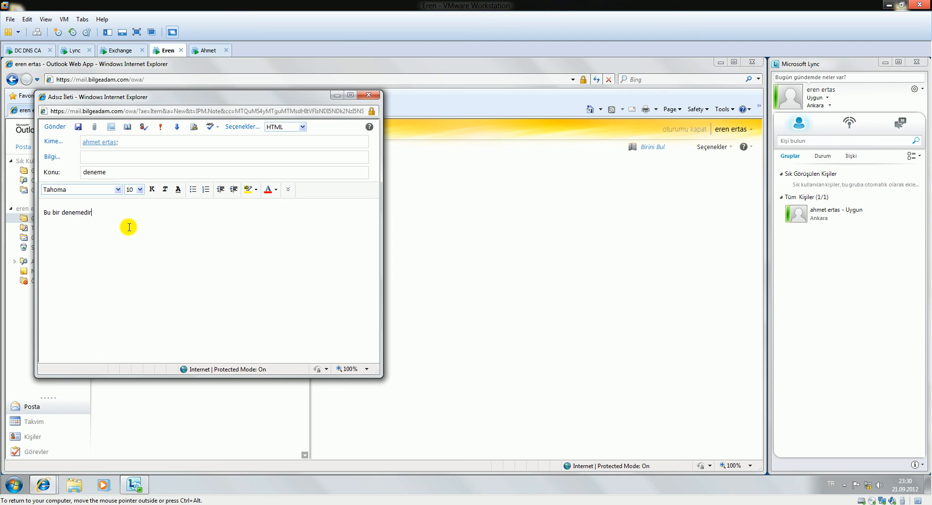
pyautogui.click(53, 126)
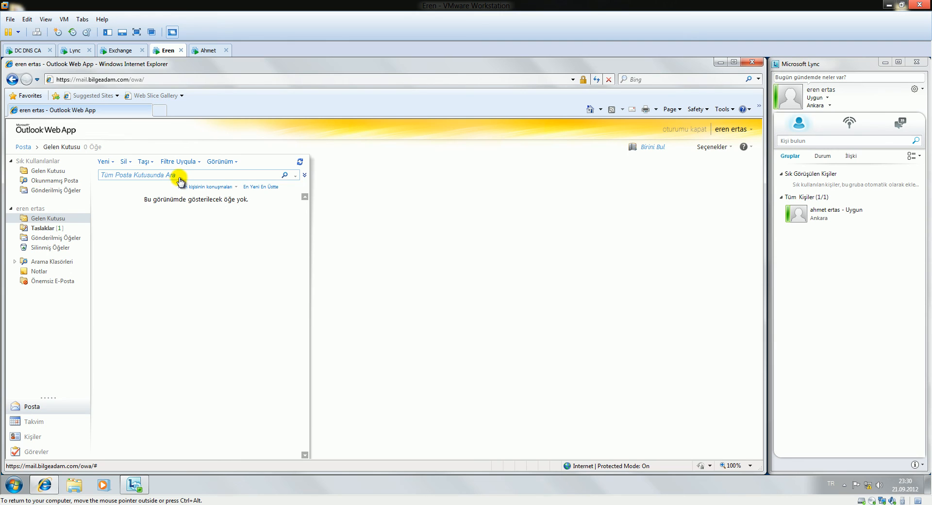
# - Check the first client's sent items and inbox and the second client's inbox for the test message
pyautogui.click(53, 190)
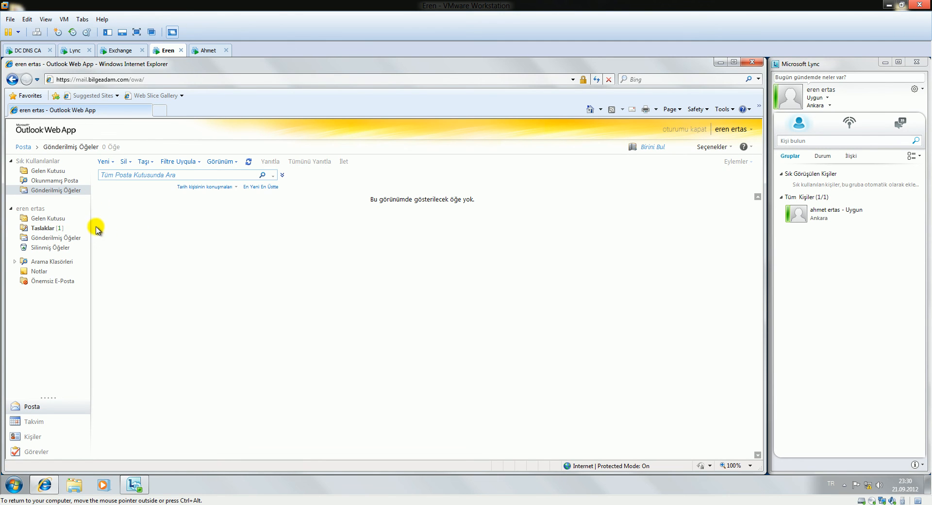
pyautogui.click(55, 217)
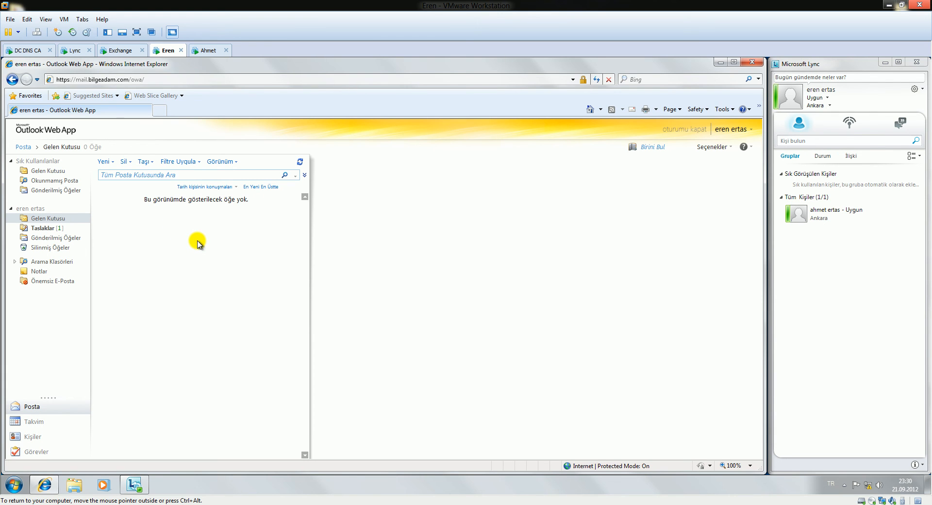
pyautogui.click(209, 50)
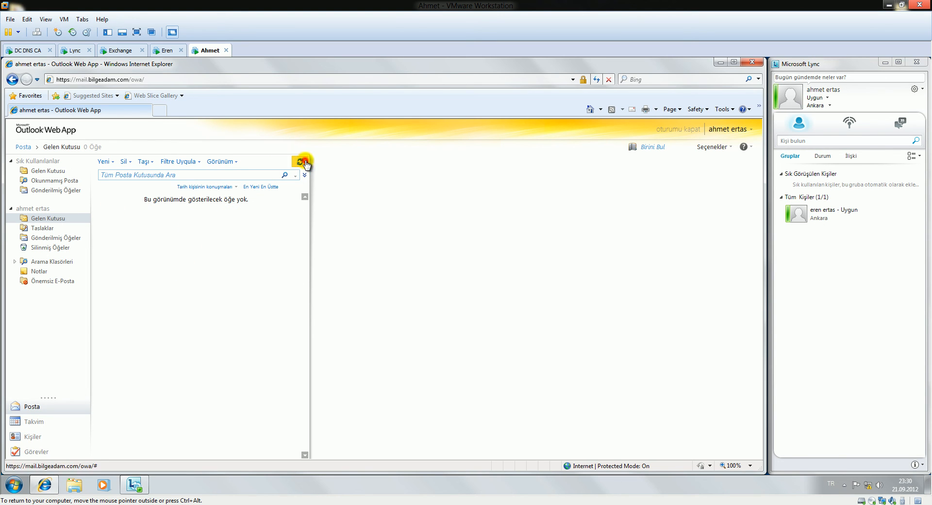
pyautogui.click(168, 51)
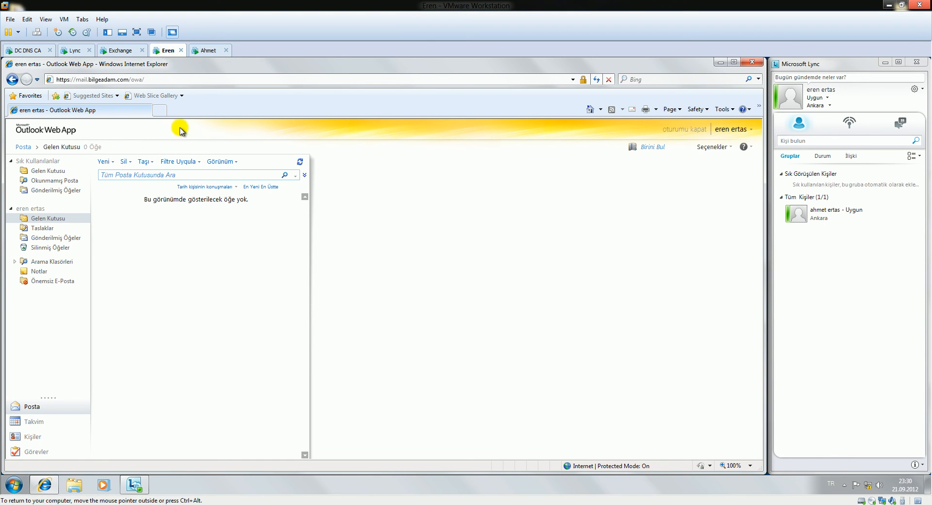
pyautogui.click(57, 189)
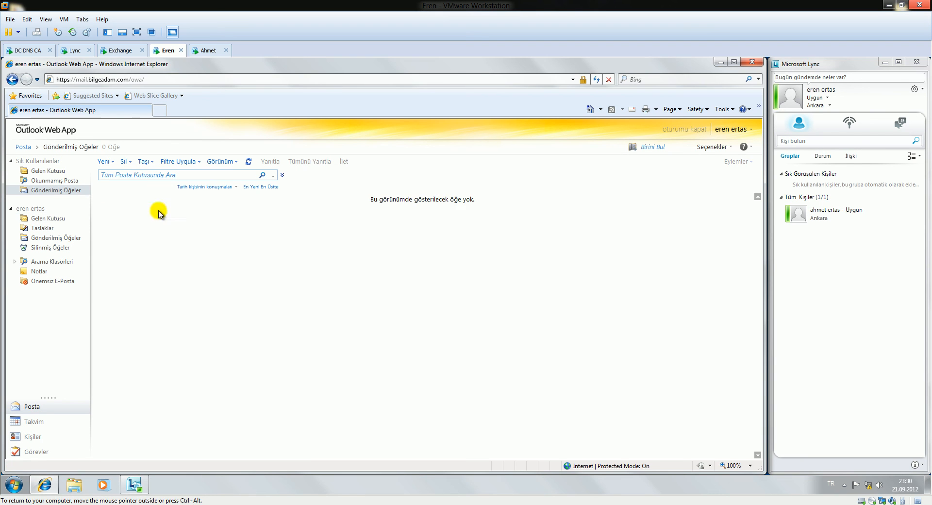
# - On the second client, open the received "deneme" message and examine its sender and text
pyautogui.click(208, 50)
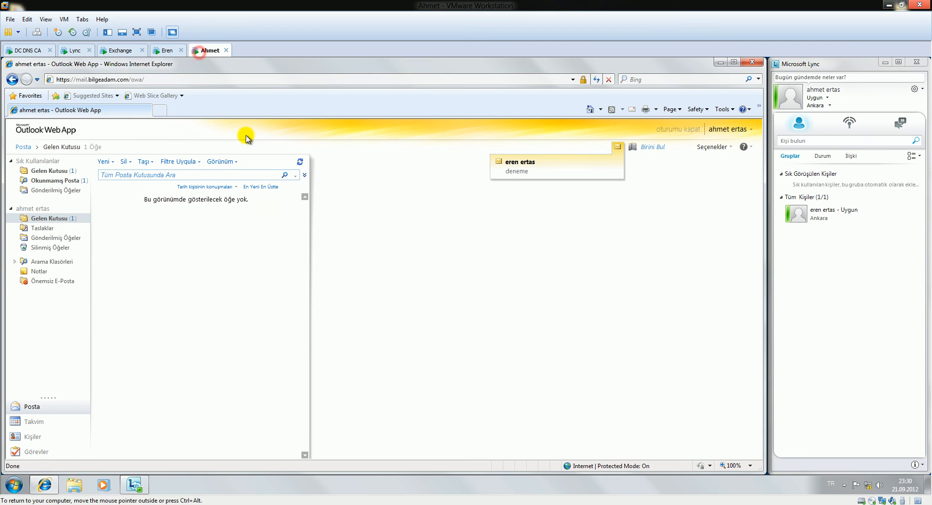
pyautogui.click(524, 172)
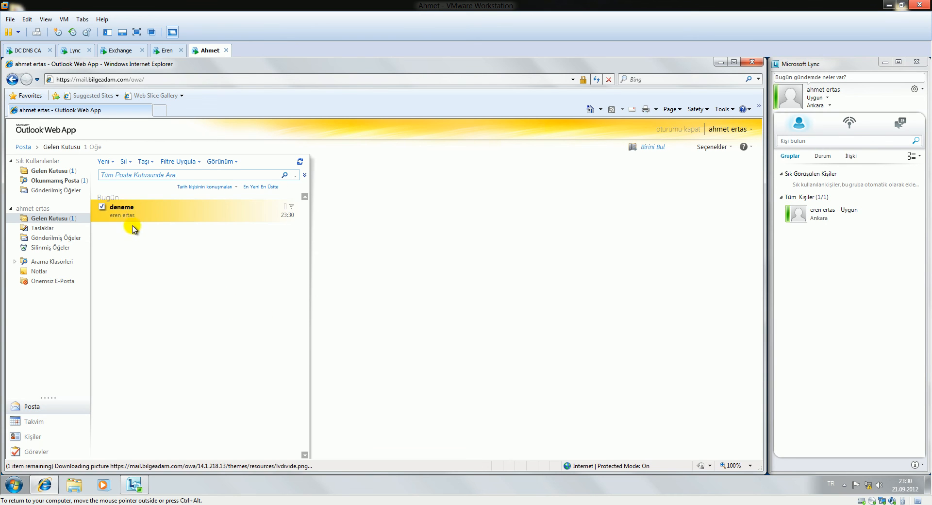
pyautogui.click(131, 208)
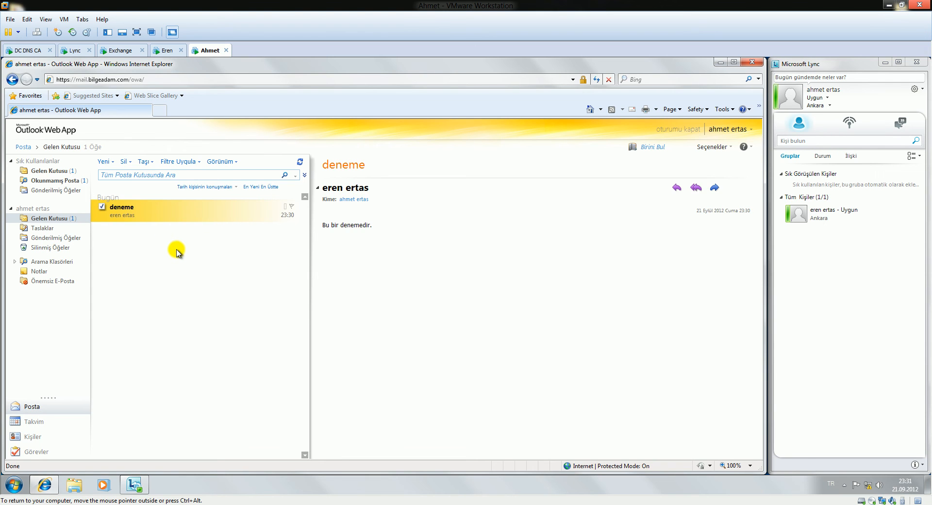
pyautogui.tripleClick(338, 187)
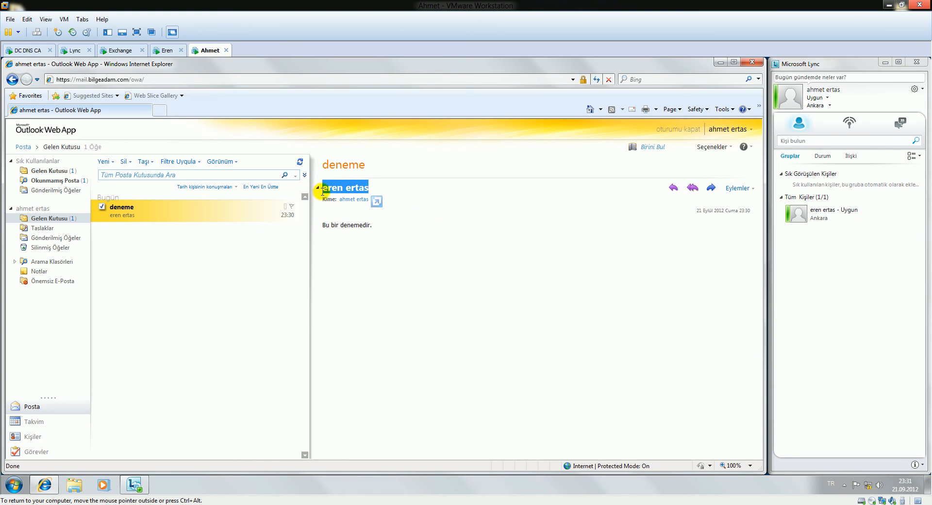
pyautogui.click(403, 189)
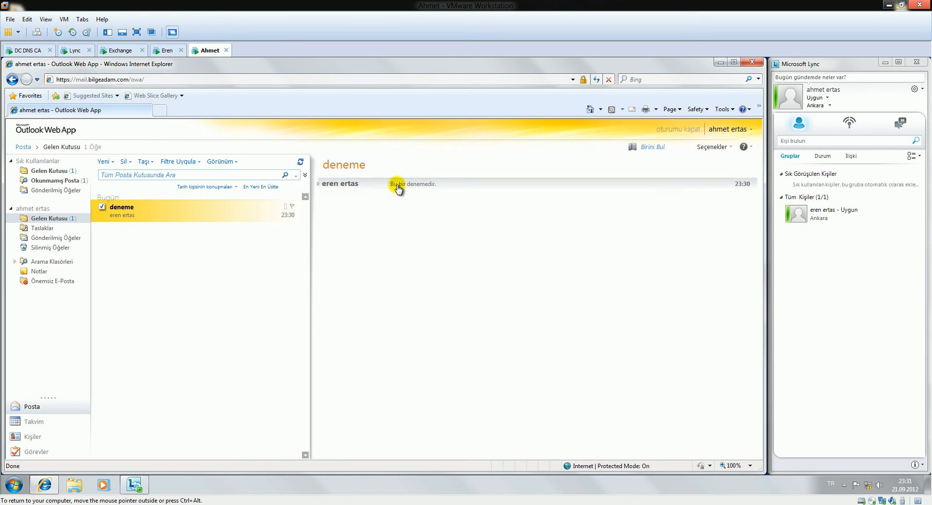
# - Add the message's sender to the second user's contacts, allowing the contact window to open, and save the contact
pyautogui.click(367, 189)
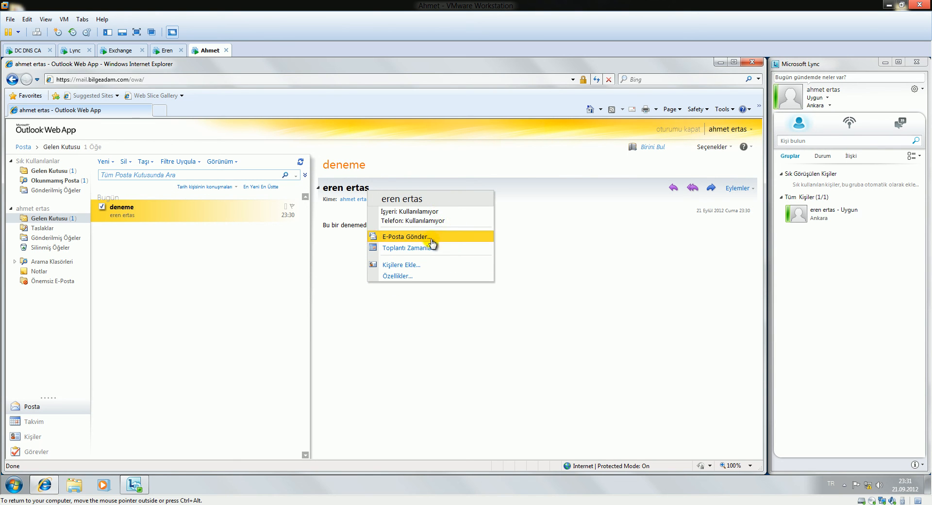
pyautogui.click(418, 265)
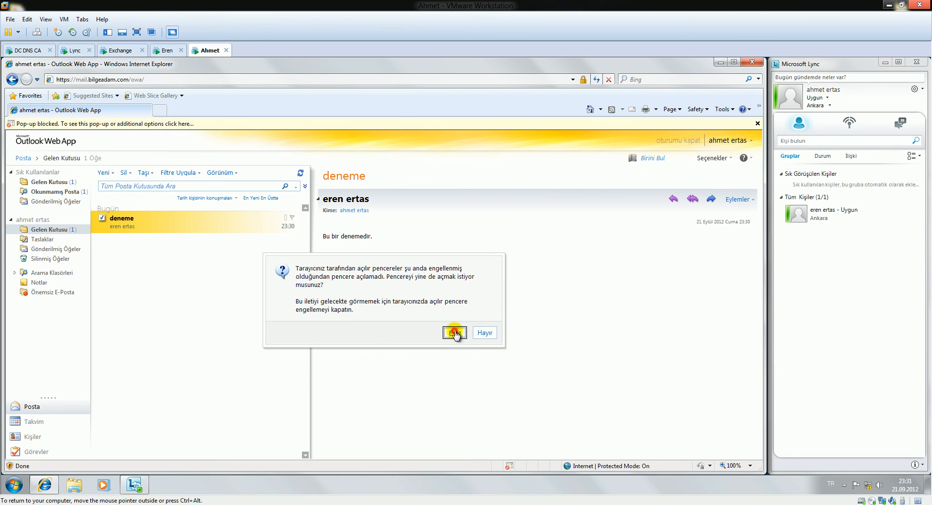
pyautogui.click(454, 332)
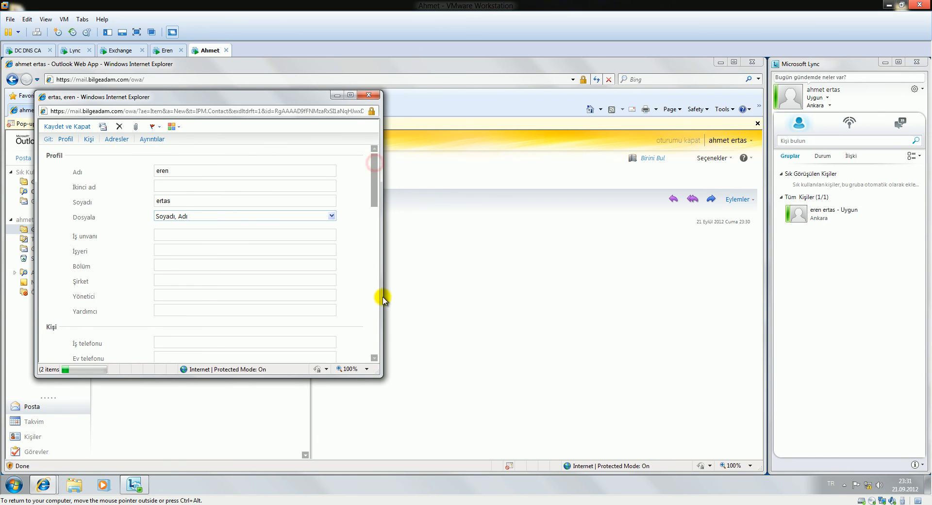
pyautogui.scroll(-1, 373, 192)
pyautogui.moveTo(373, 200); pyautogui.dragTo(370, 369)
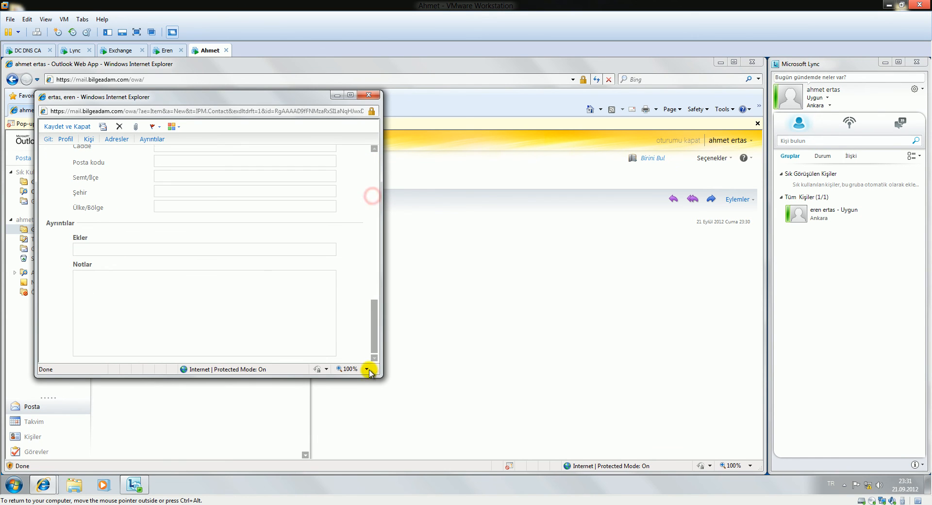
pyautogui.click(73, 126)
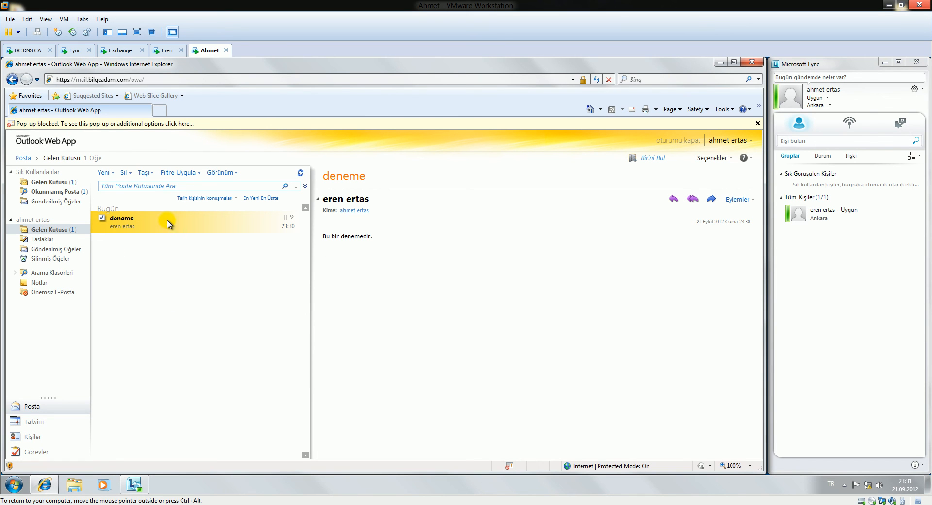
# - Always allow pop-ups from the Outlook Web App site in the second client's browser
pyautogui.click(187, 125)
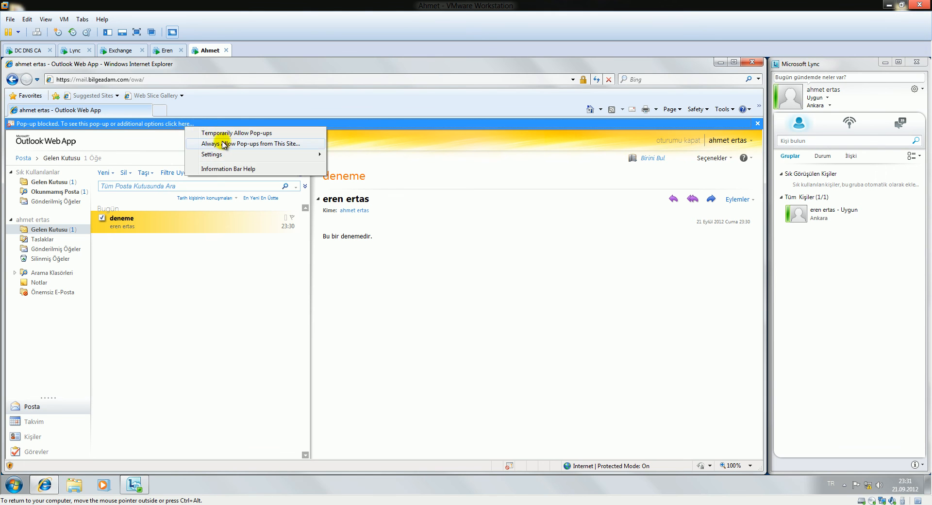
pyautogui.click(219, 141)
pyautogui.click(450, 283)
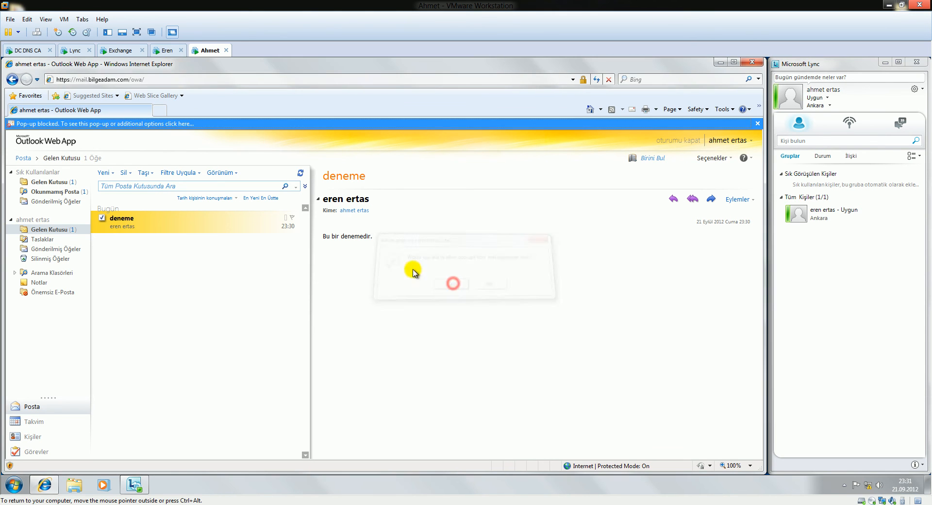
# - Return to the first client and check the "deneme" message in its sent items
pyautogui.click(164, 50)
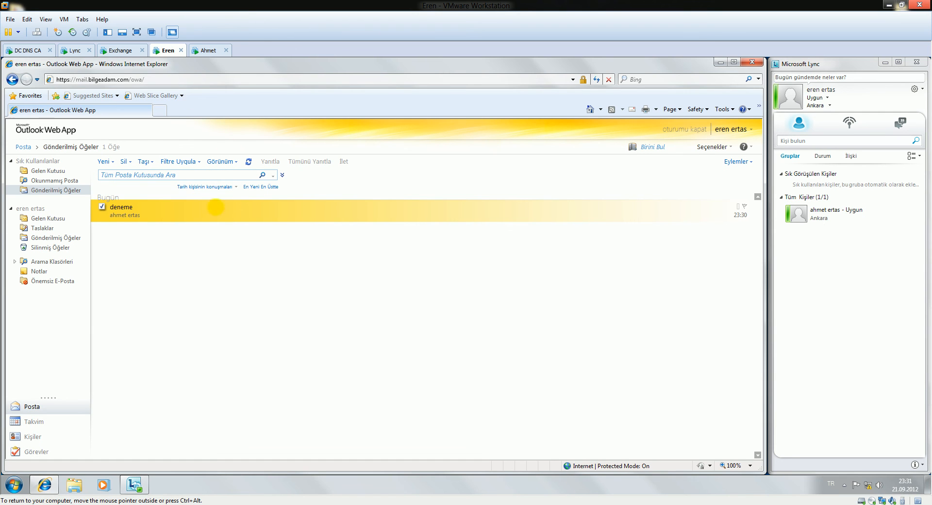